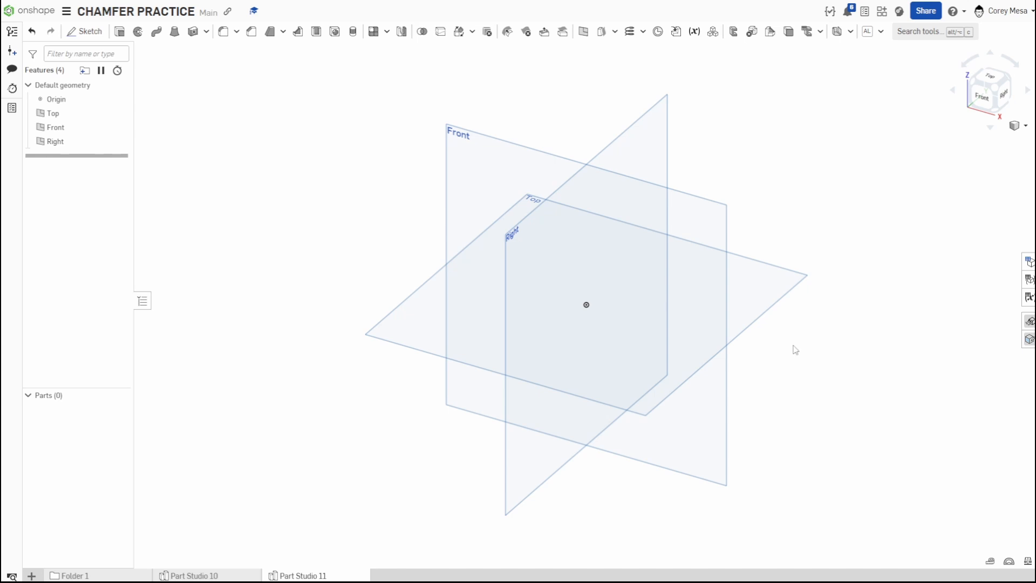
Start a new sketch on the Top plane, view it face-on and hide the reference planes.
{"action": "left_click", "coordinate": [771, 300]}
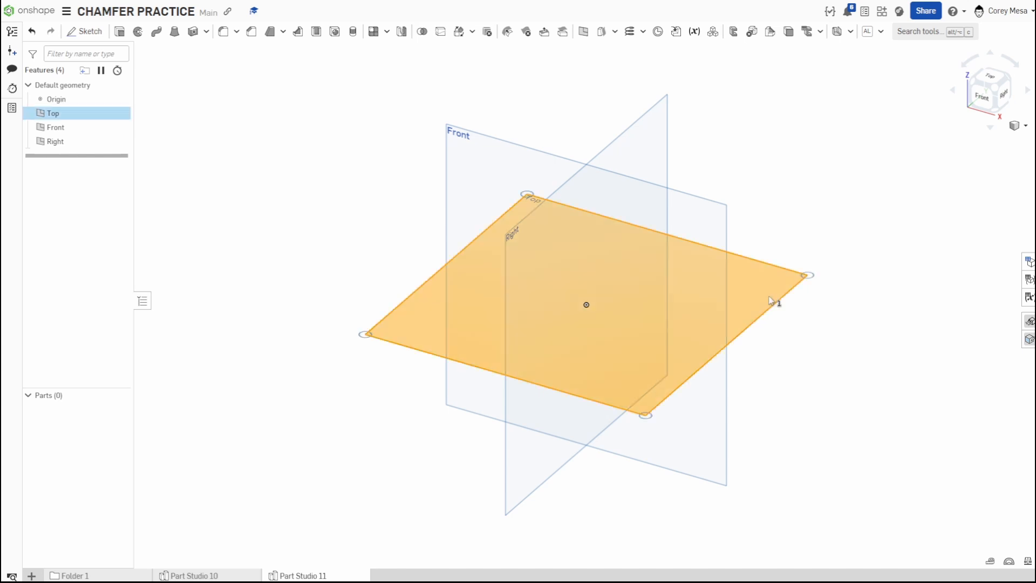
{"action": "key", "text": "shift+s"}
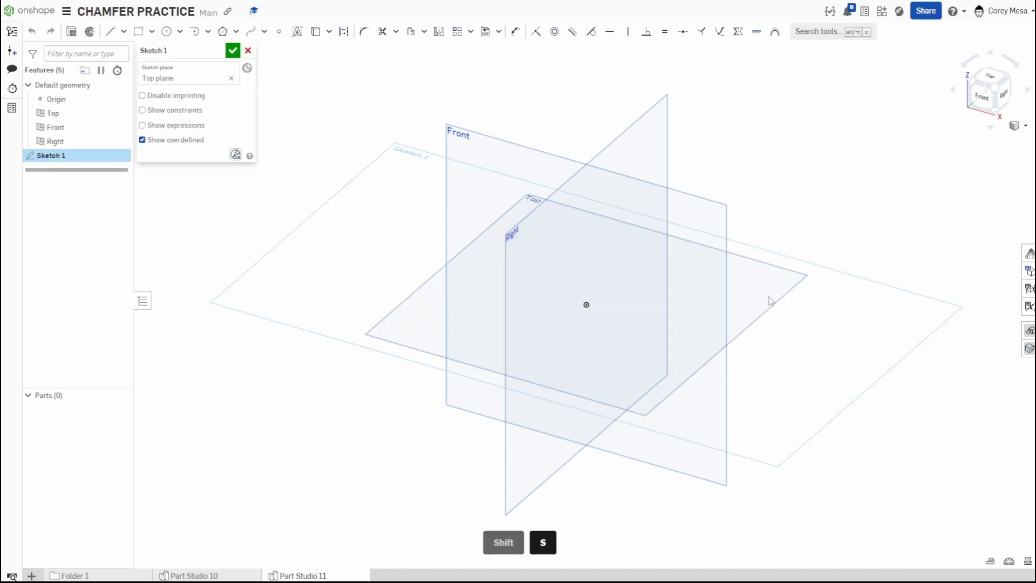
{"action": "key", "text": "n"}
{"action": "key", "text": "semicolon"}
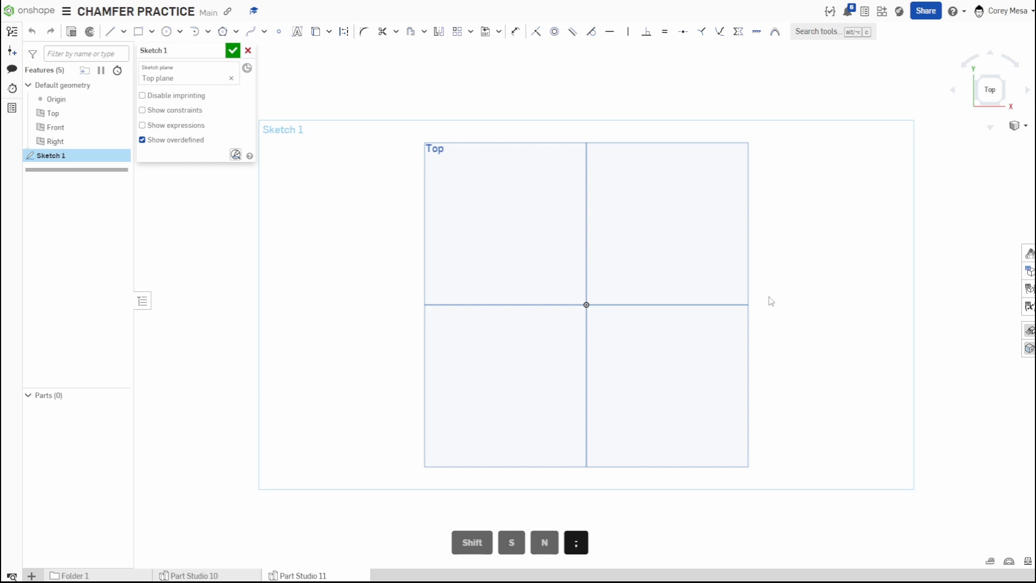
{"action": "key", "text": "p"}
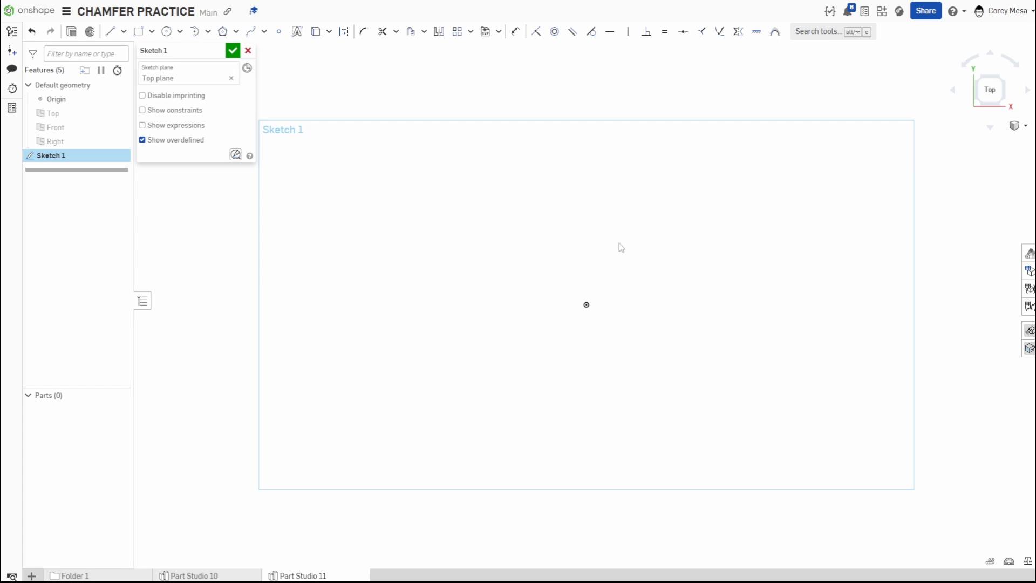
Sketch a circle centered at the origin with a diameter of 3.5.
{"action": "left_click", "coordinate": [167, 32]}
{"action": "left_click", "coordinate": [587, 305]}
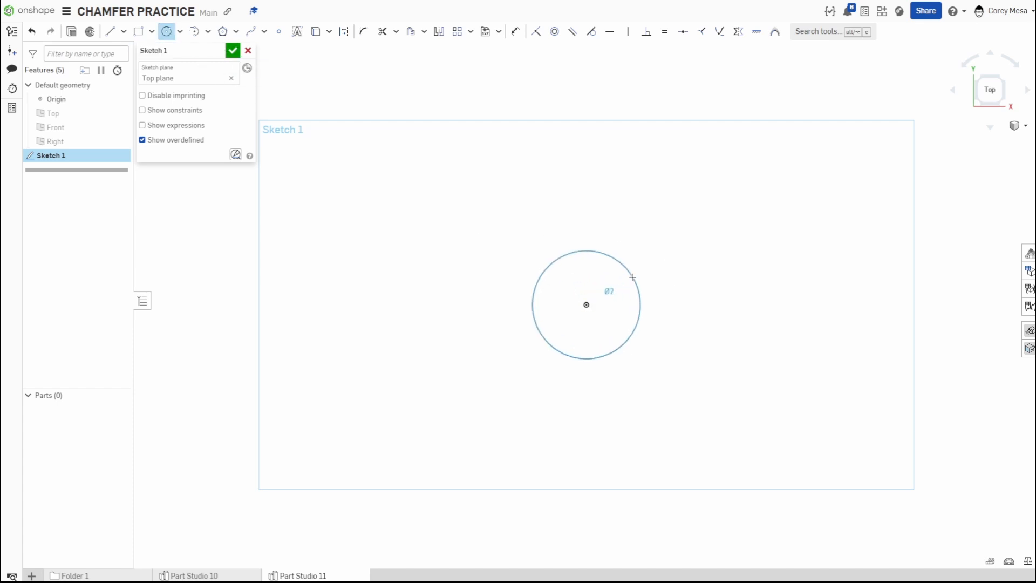
{"action": "left_click", "coordinate": [632, 277]}
{"action": "type", "text": "3.5"}
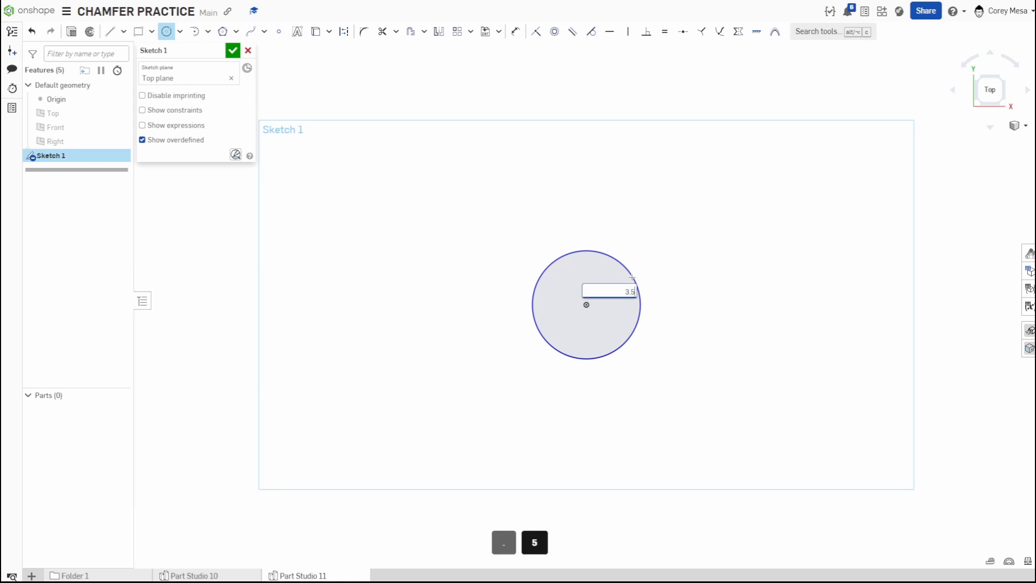
{"action": "key", "text": "Return"}
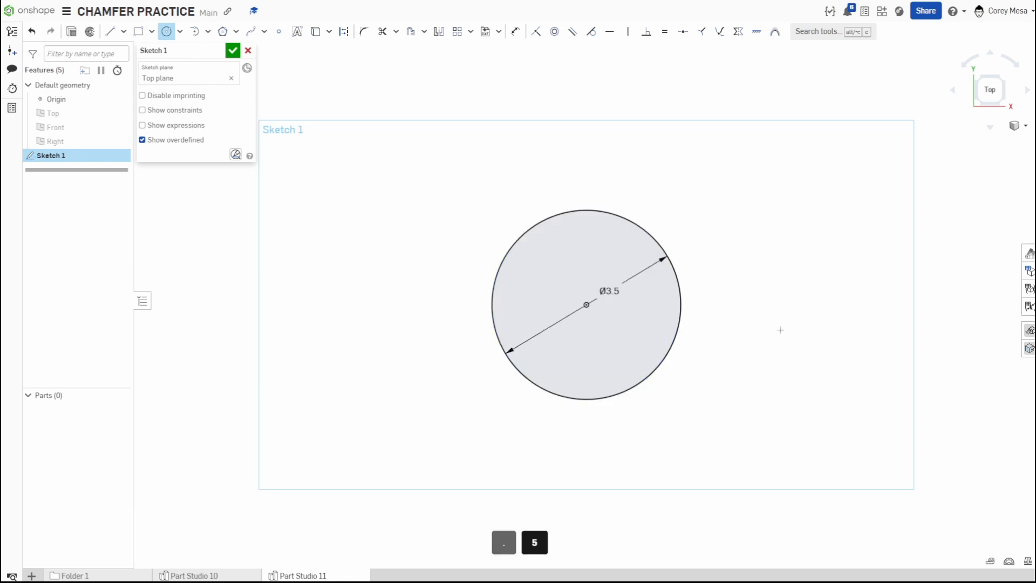
Draw a four-sided inscribed polygon to the right of the circle with a 3.5 inscribed diameter.
{"action": "middle_click_drag", "start_coordinate": [780, 329], "coordinate": [556, 339]}
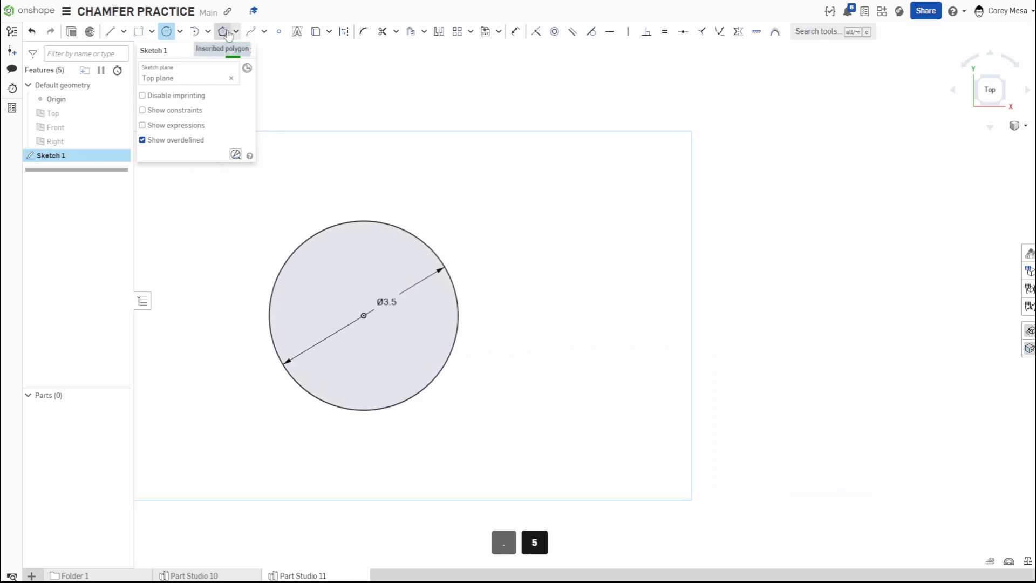
{"action": "left_click", "coordinate": [222, 31]}
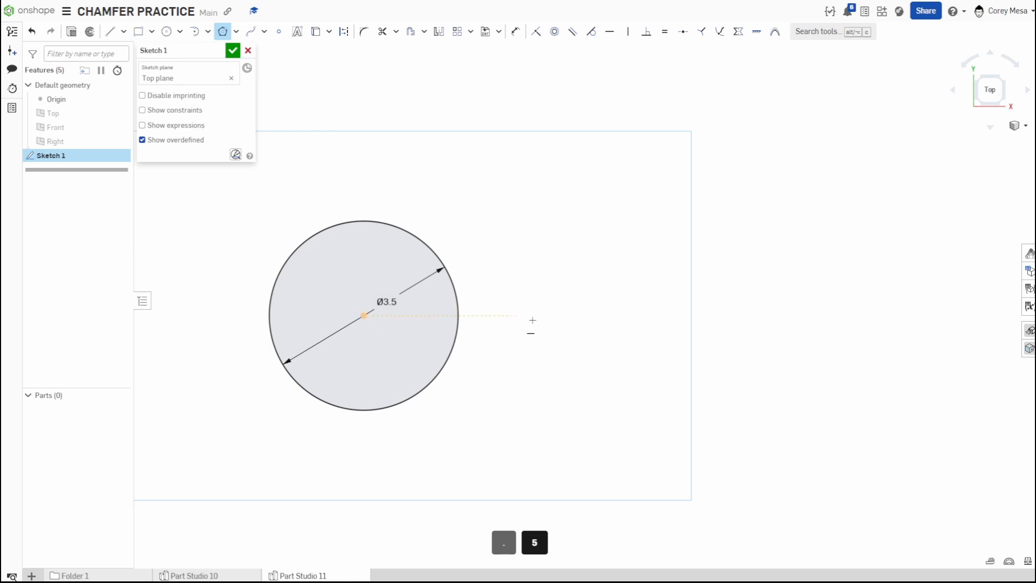
{"action": "middle_click_drag", "start_coordinate": [532, 318], "coordinate": [387, 313]}
{"action": "scroll", "coordinate": [414, 309], "scroll_direction": "down", "scroll_amount": 3}
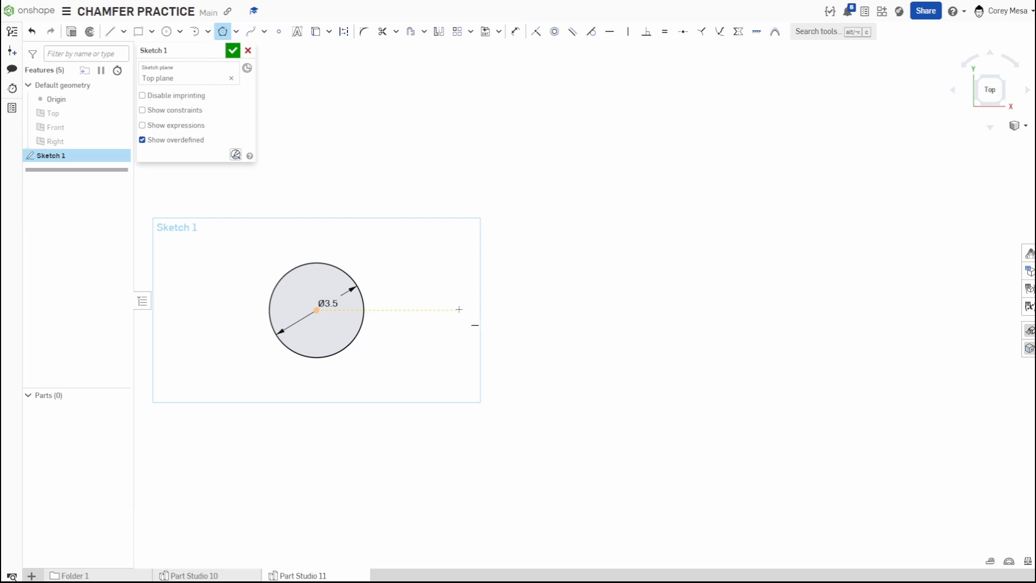
{"action": "left_click", "coordinate": [459, 310]}
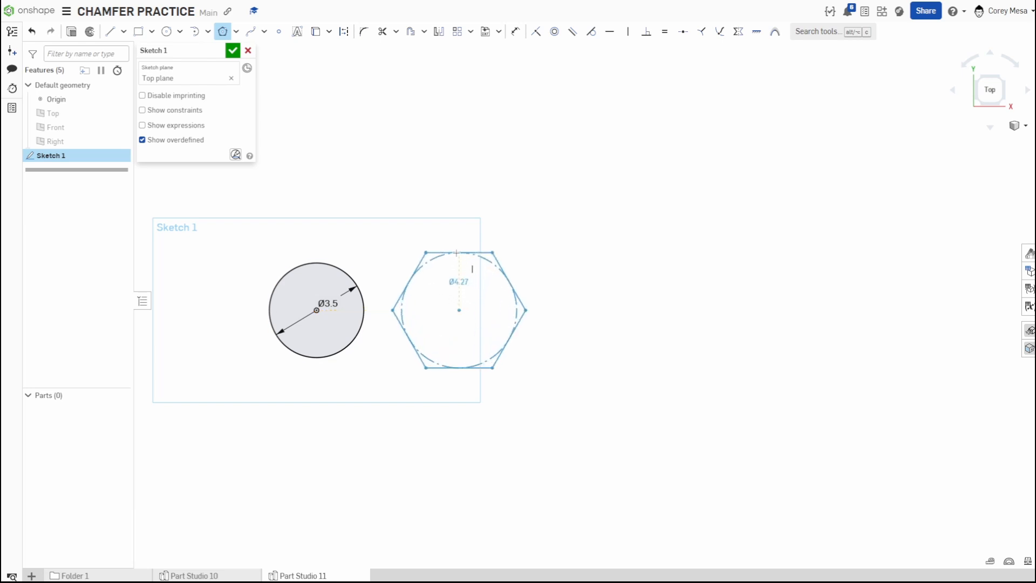
{"action": "key", "text": "Down"}
{"action": "key", "text": "Down"}
{"action": "key", "text": "Down"}
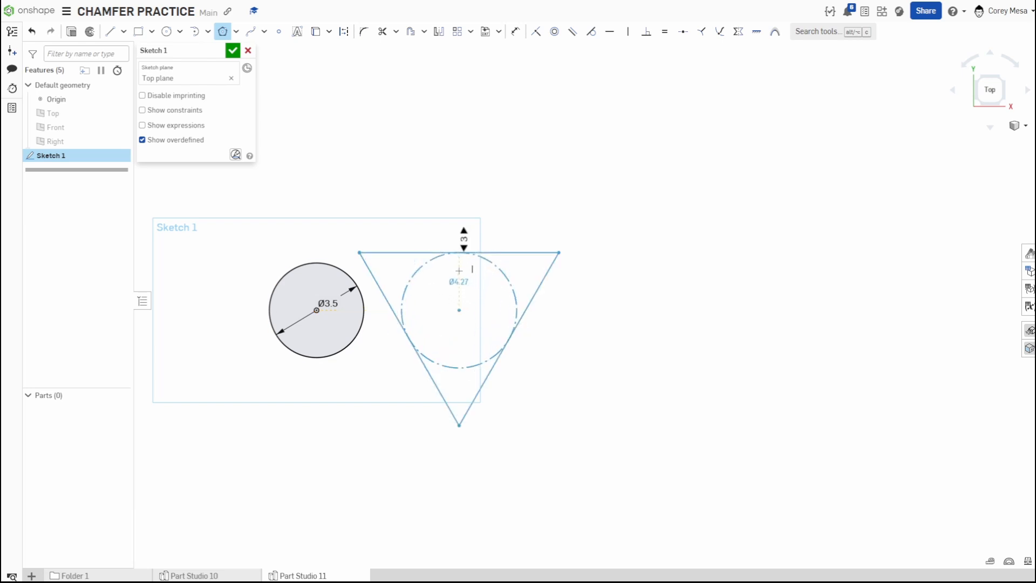
{"action": "key", "text": "Up"}
{"action": "left_click", "coordinate": [459, 267]}
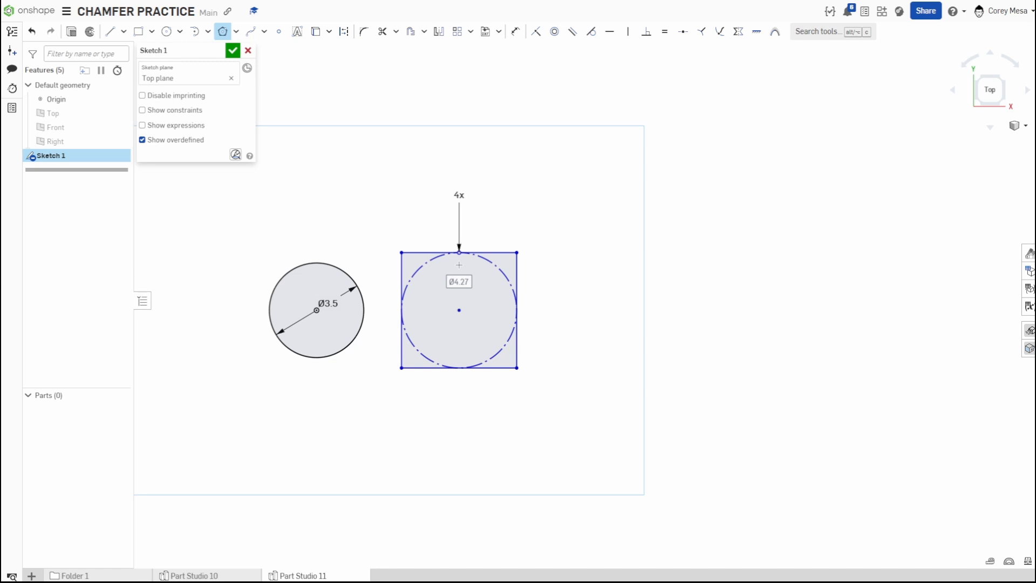
{"action": "type", "text": "3.5"}
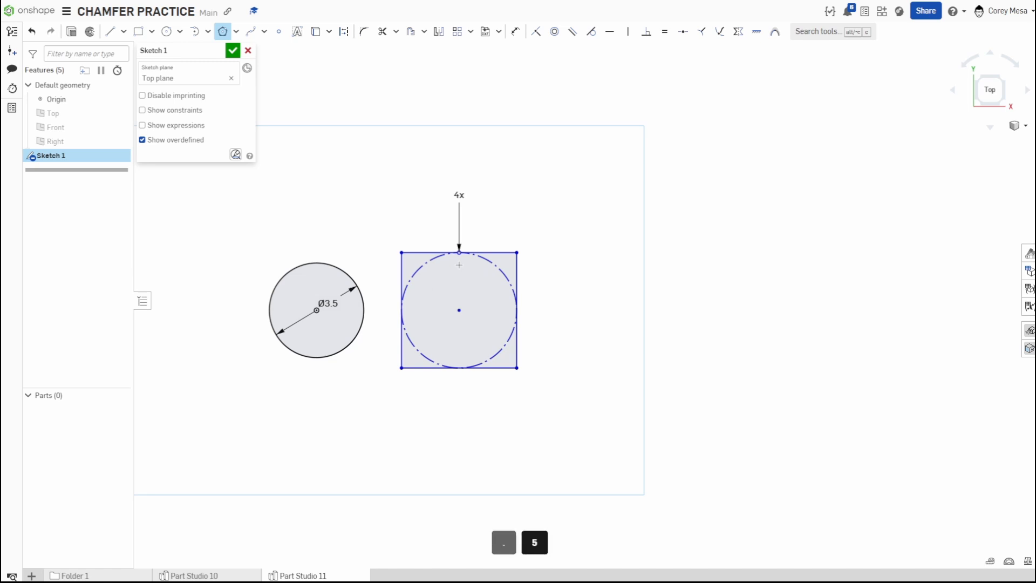
{"action": "key", "text": "Return"}
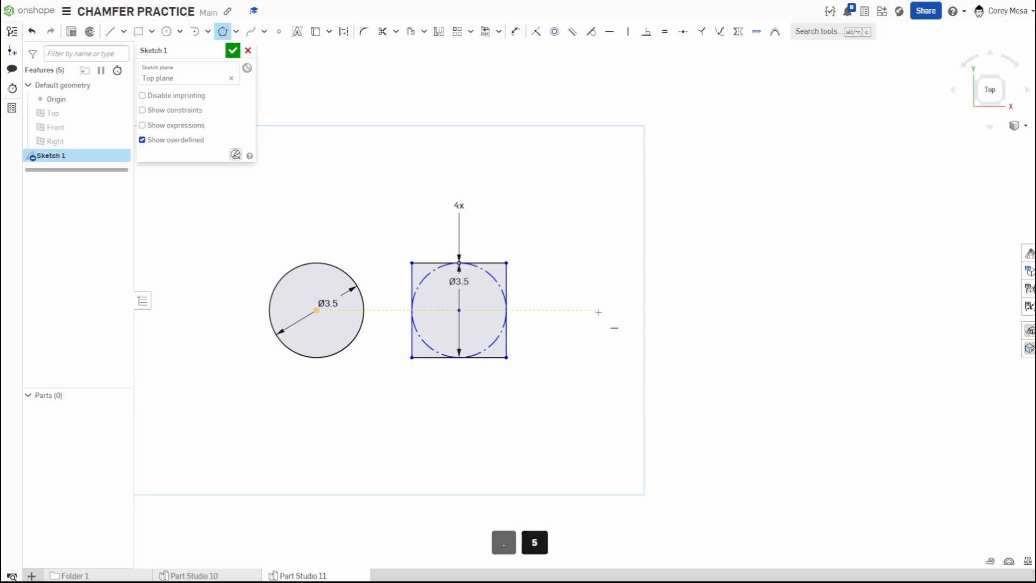
Draw a five-sided inscribed polygon of 3.5 diameter to the right of the square.
{"action": "left_click", "coordinate": [613, 310]}
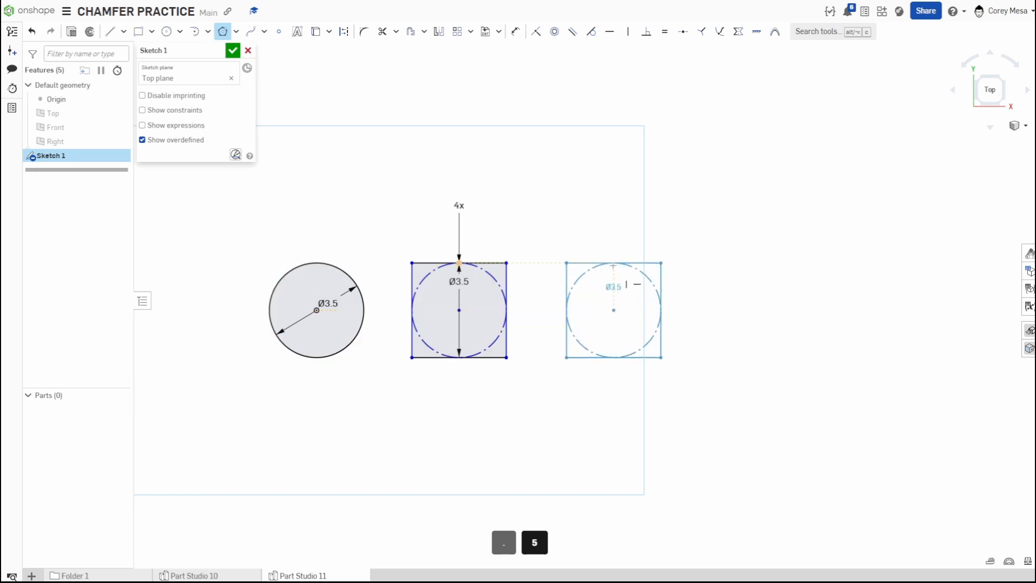
{"action": "left_click", "coordinate": [616, 263]}
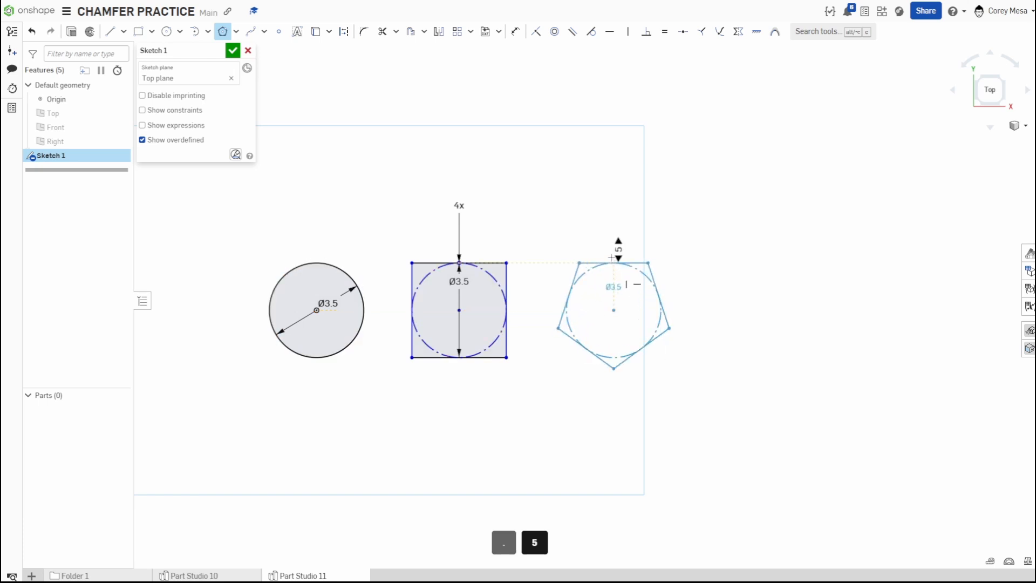
{"action": "left_click", "coordinate": [613, 257]}
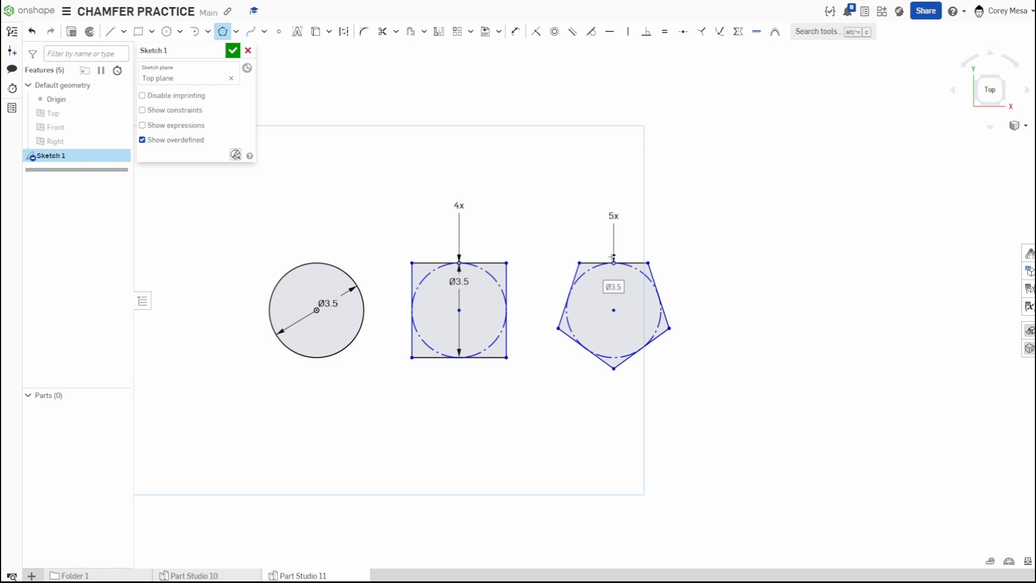
{"action": "key", "text": "Escape"}
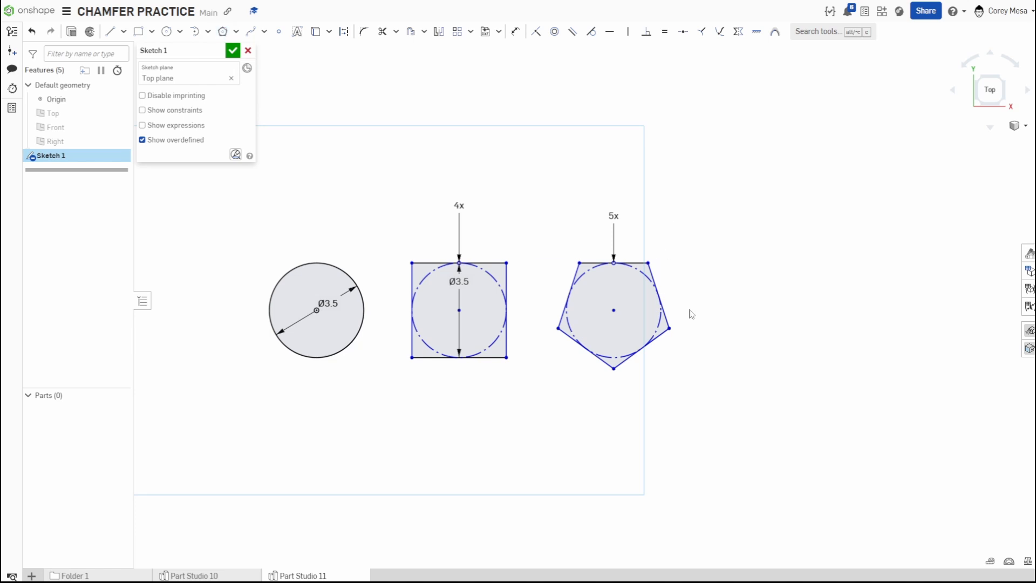
Draw a six-sided inscribed polygon to the right of the pentagon with a 3.5 inscribed diameter.
{"action": "key", "text": "c"}
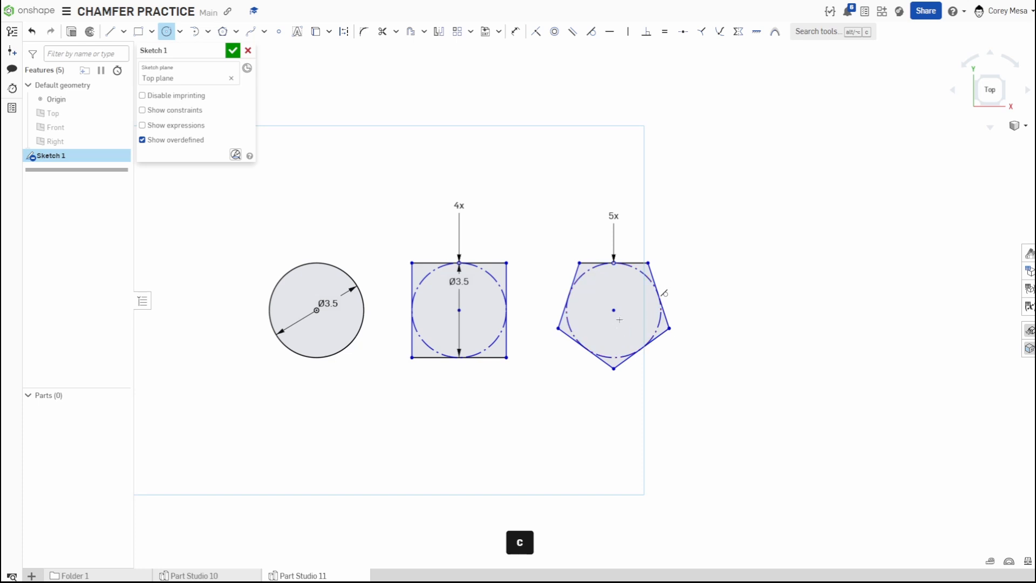
{"action": "left_click", "coordinate": [223, 31]}
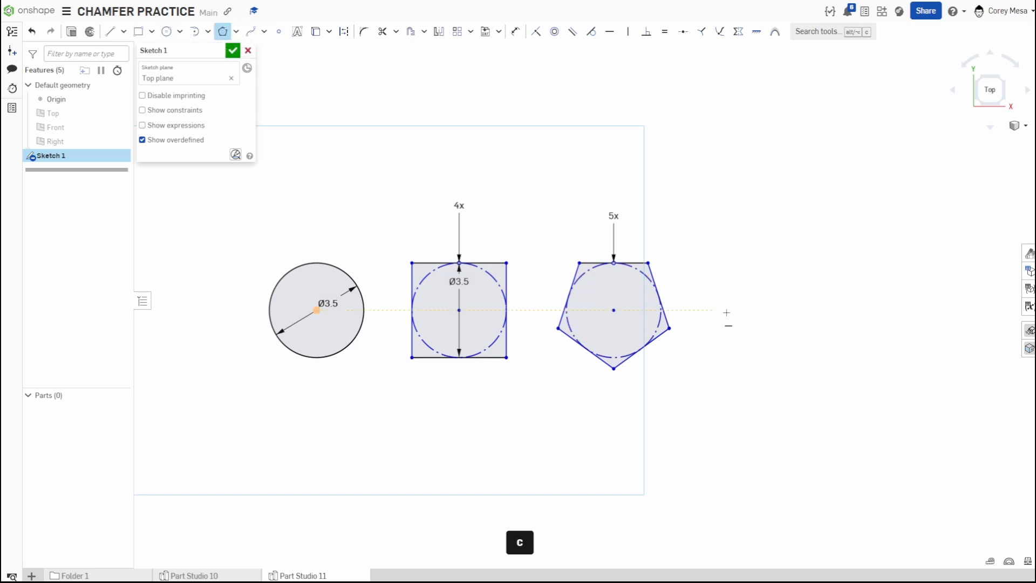
{"action": "left_click", "coordinate": [796, 310]}
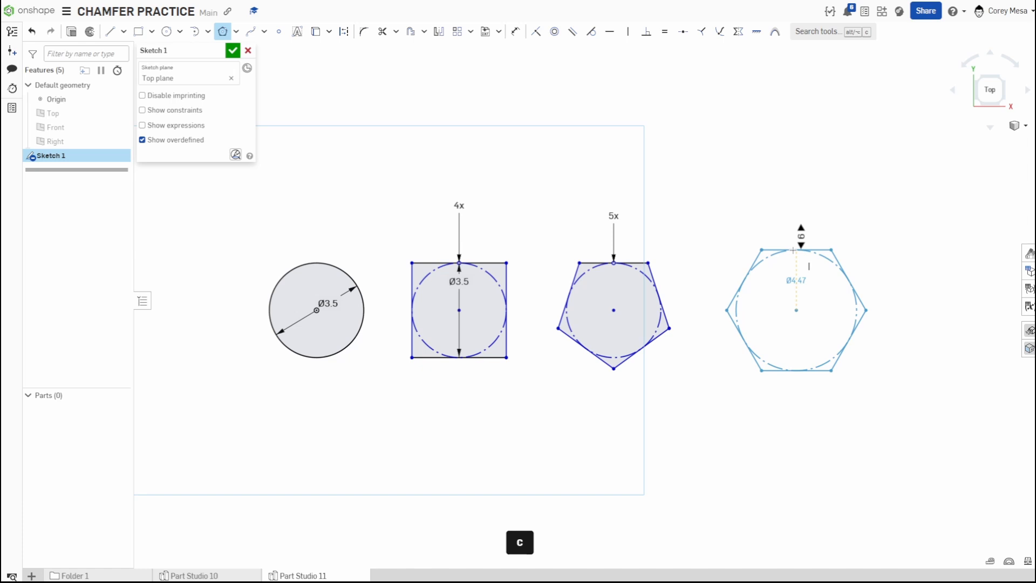
{"action": "left_click", "coordinate": [793, 250]}
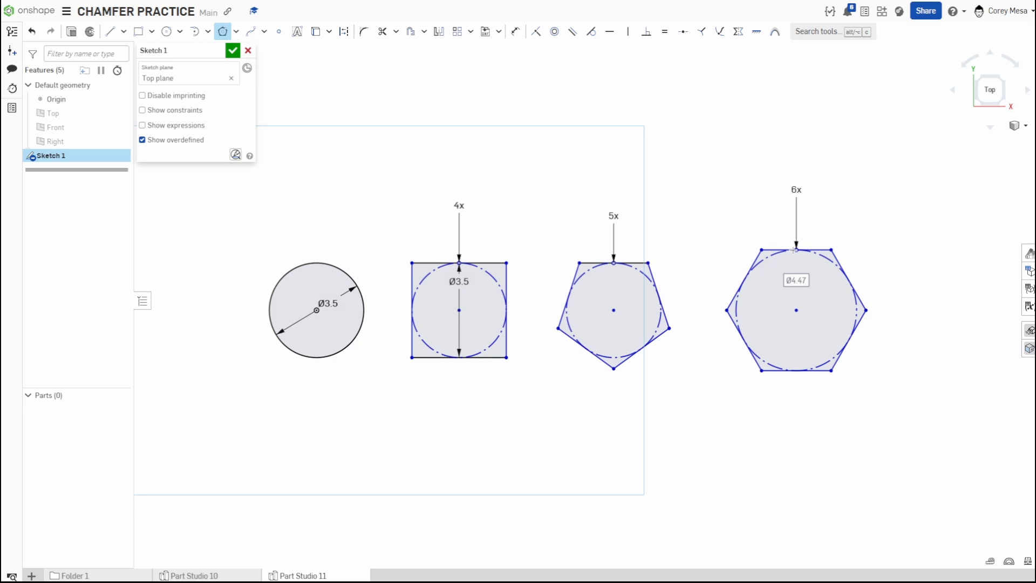
{"action": "type", "text": "3.5"}
{"action": "key", "text": "Return"}
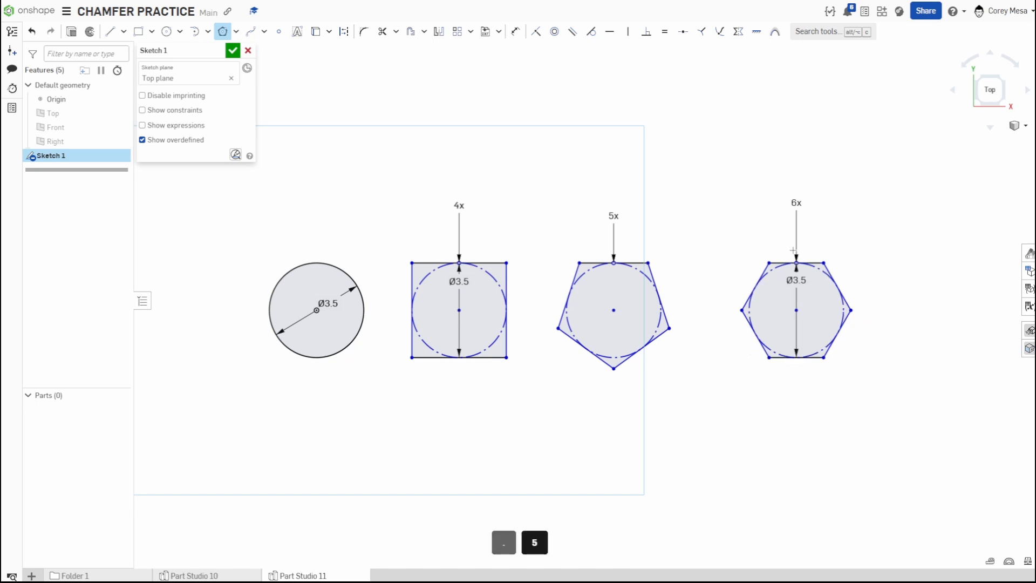
Sketch another circle of 3.5 diameter further right of the hexagon.
{"action": "middle_click_drag", "start_coordinate": [912, 366], "coordinate": [648, 366]}
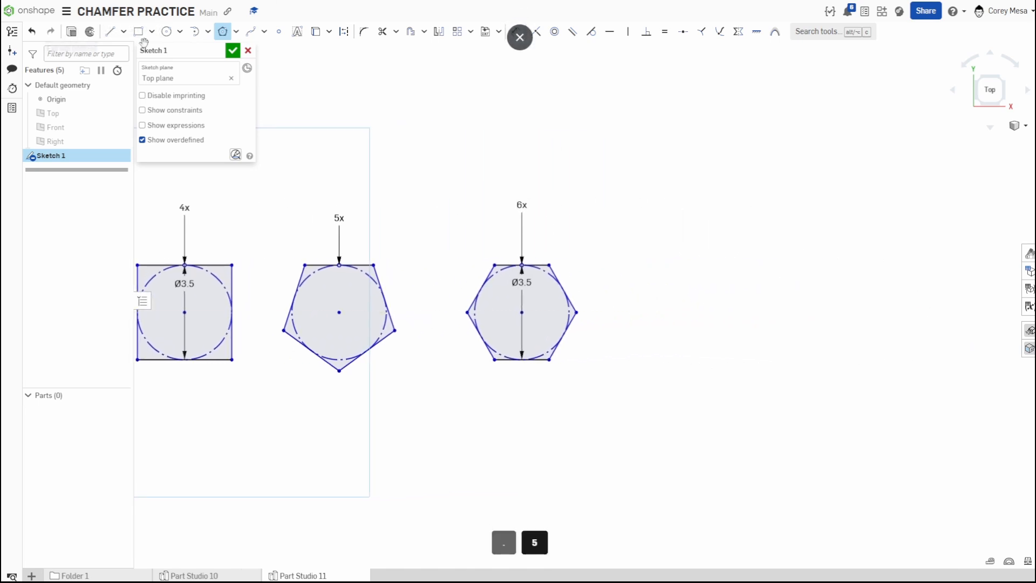
{"action": "left_click", "coordinate": [166, 31]}
{"action": "scroll", "coordinate": [838, 320], "scroll_direction": "down", "scroll_amount": 5}
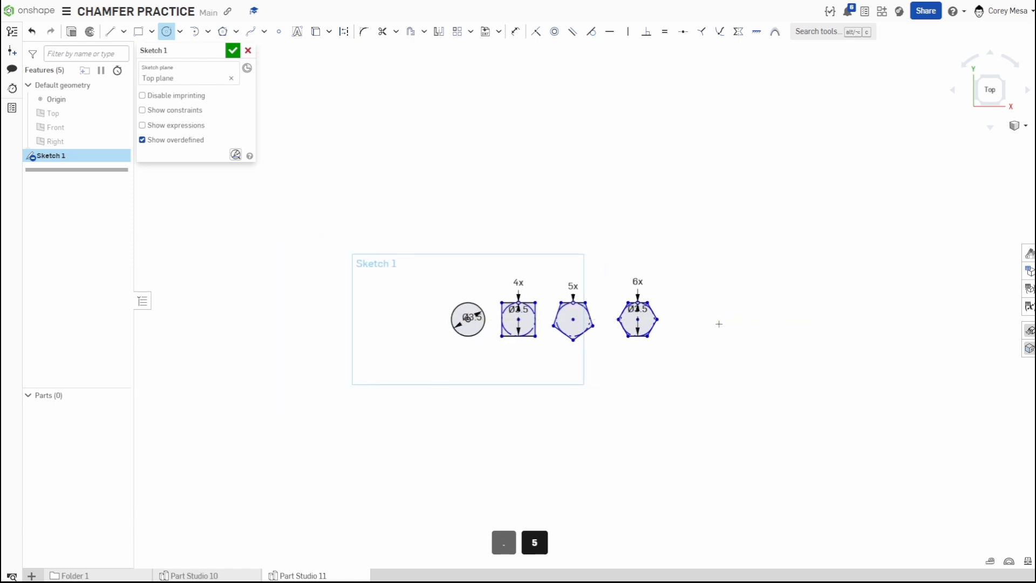
{"action": "left_click", "coordinate": [696, 318]}
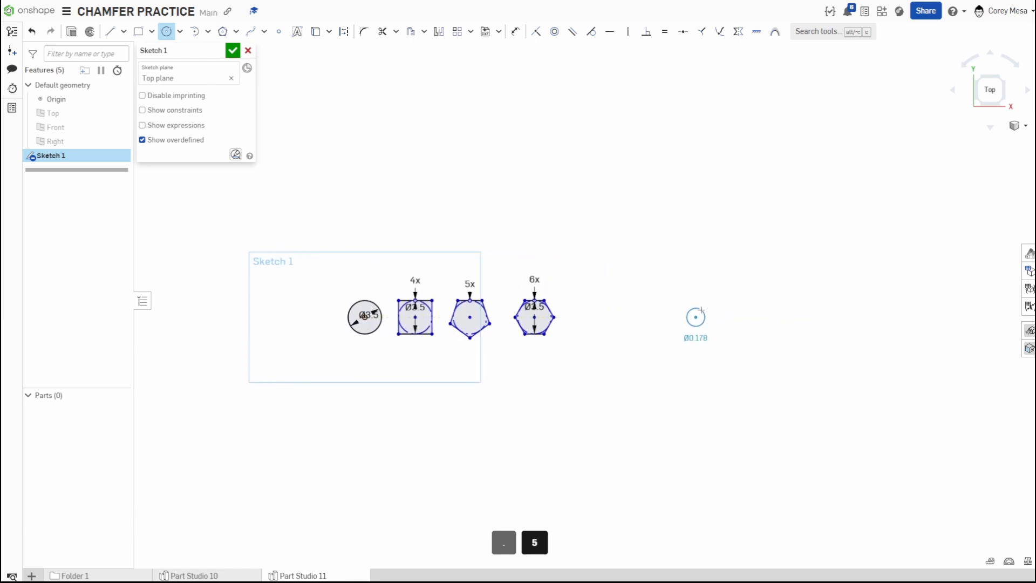
{"action": "left_click", "coordinate": [699, 293]}
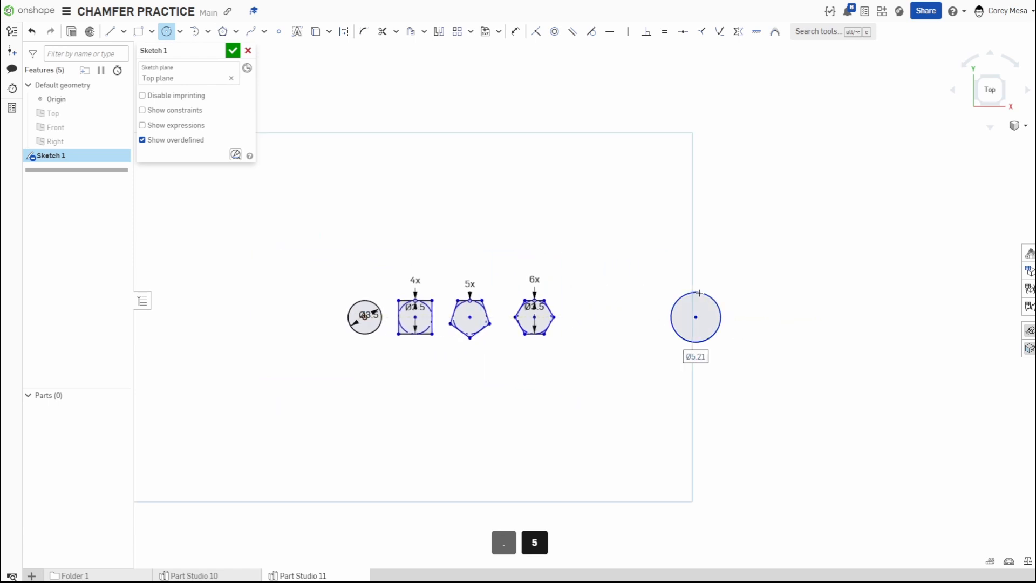
{"action": "type", "text": "3.5"}
{"action": "key", "text": "Return"}
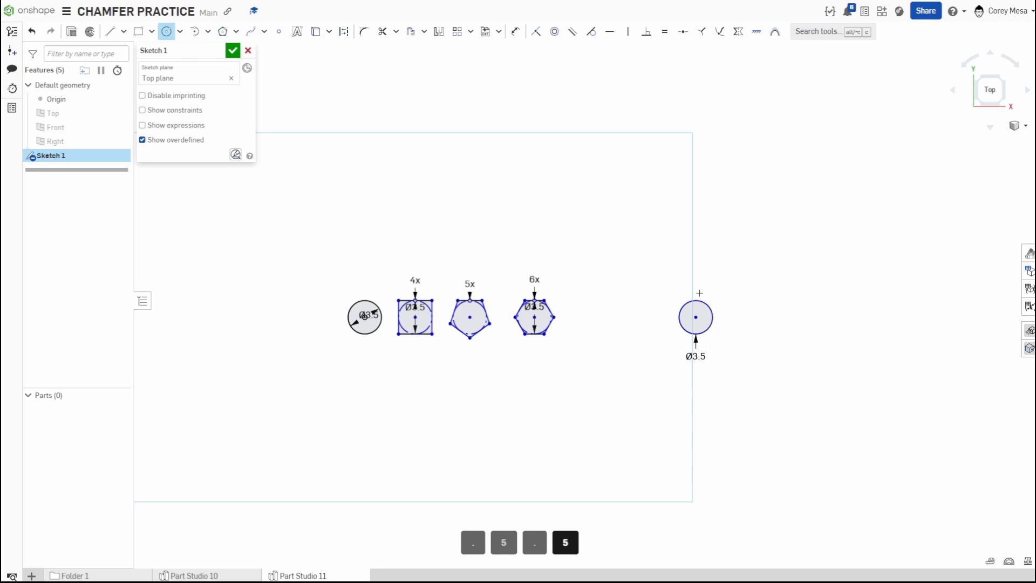
Draw an 8 by 8 center-point rectangle centered on the new circle.
{"action": "left_click", "coordinate": [152, 31]}
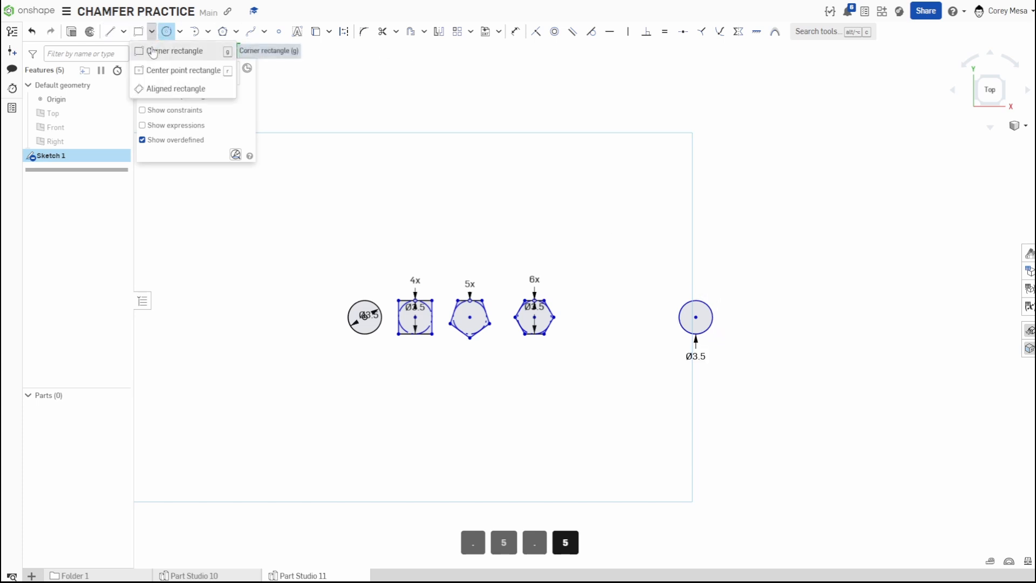
{"action": "left_click", "coordinate": [157, 71]}
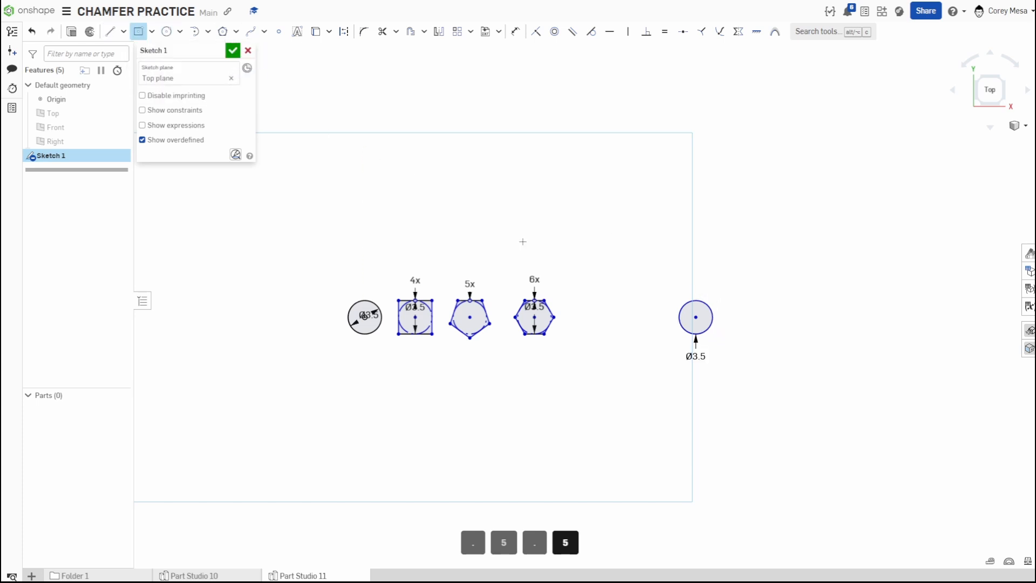
{"action": "left_click", "coordinate": [696, 317]}
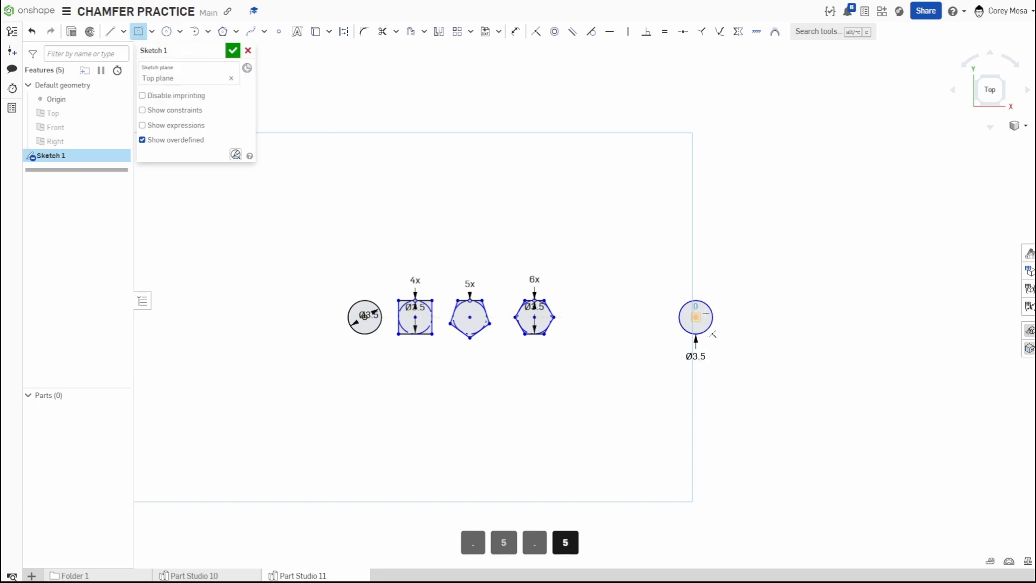
{"action": "left_click", "coordinate": [737, 279]}
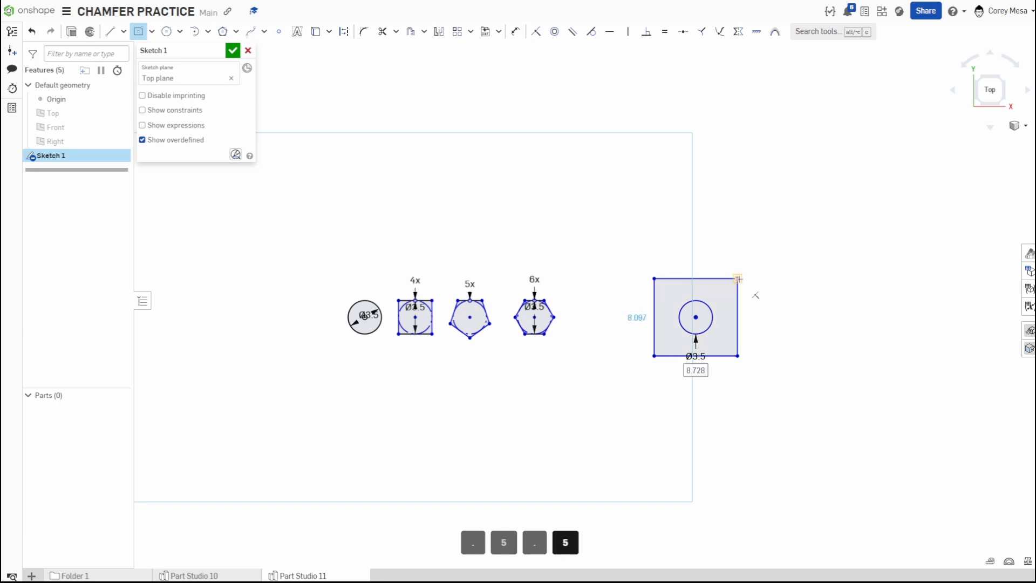
{"action": "type", "text": "8"}
{"action": "key", "text": "Tab"}
{"action": "type", "text": "8"}
{"action": "key", "text": "Return"}
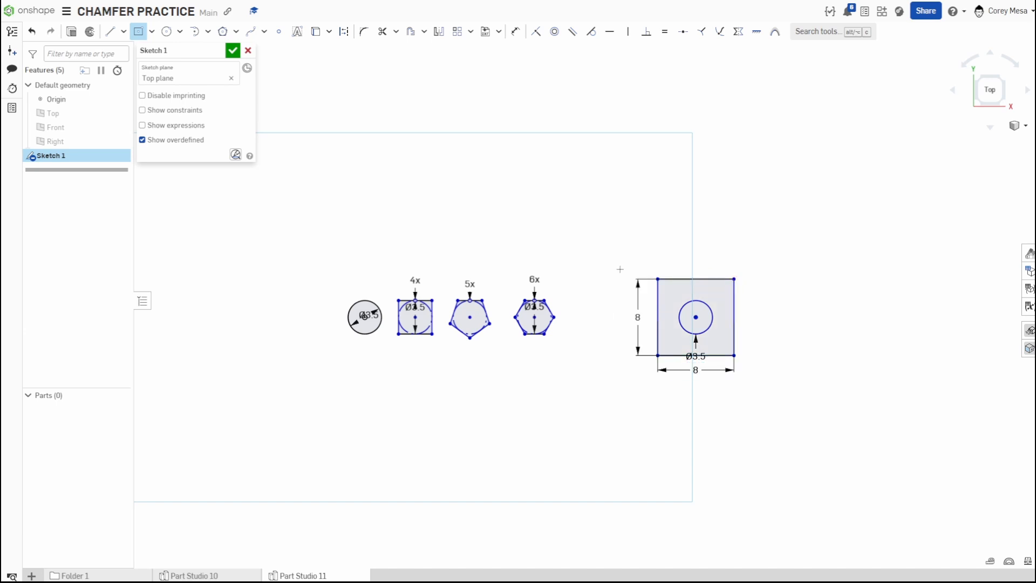
{"action": "key", "text": "Escape"}
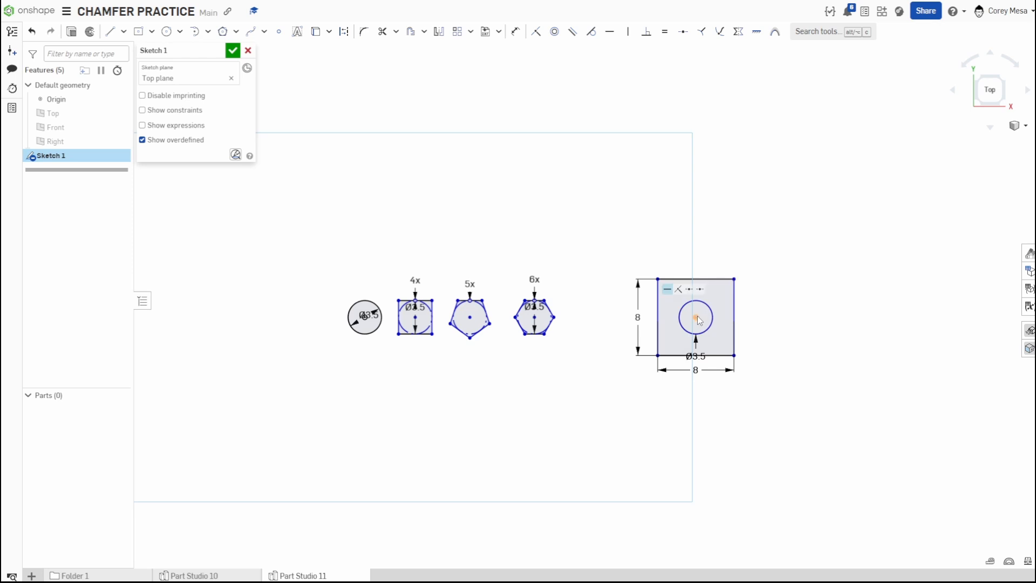
Move the square with its circle closer to the hexagon and relocate the hexagon's diameter dimension below it.
{"action": "left_click_drag", "start_coordinate": [698, 320], "coordinate": [619, 339]}
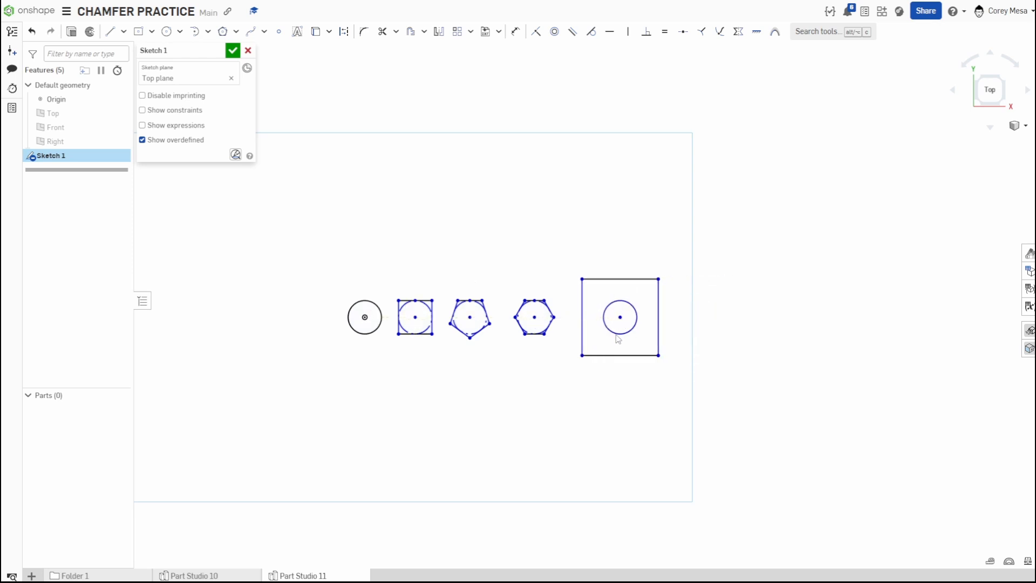
{"action": "scroll", "coordinate": [534, 367], "scroll_direction": "up", "scroll_amount": 5}
{"action": "middle_click_drag", "start_coordinate": [534, 368], "coordinate": [588, 381]}
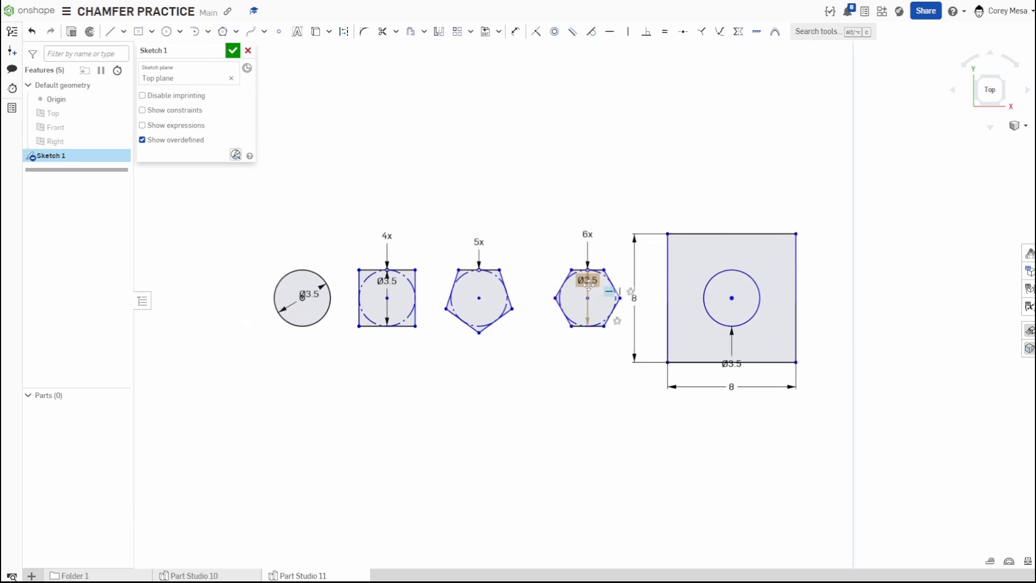
{"action": "left_click_drag", "start_coordinate": [589, 285], "coordinate": [532, 343]}
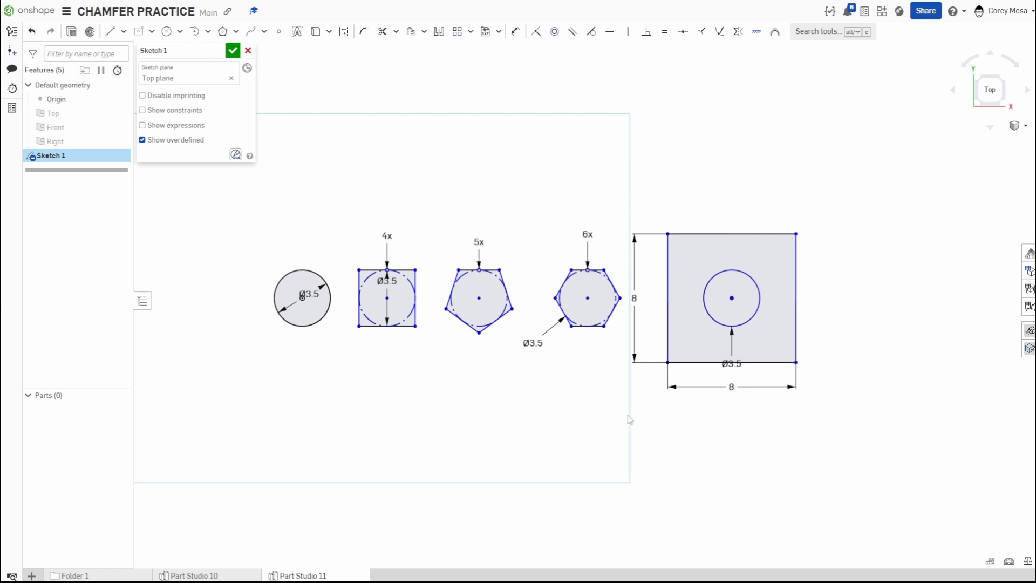
{"action": "middle_click_drag", "start_coordinate": [630, 420], "coordinate": [708, 441]}
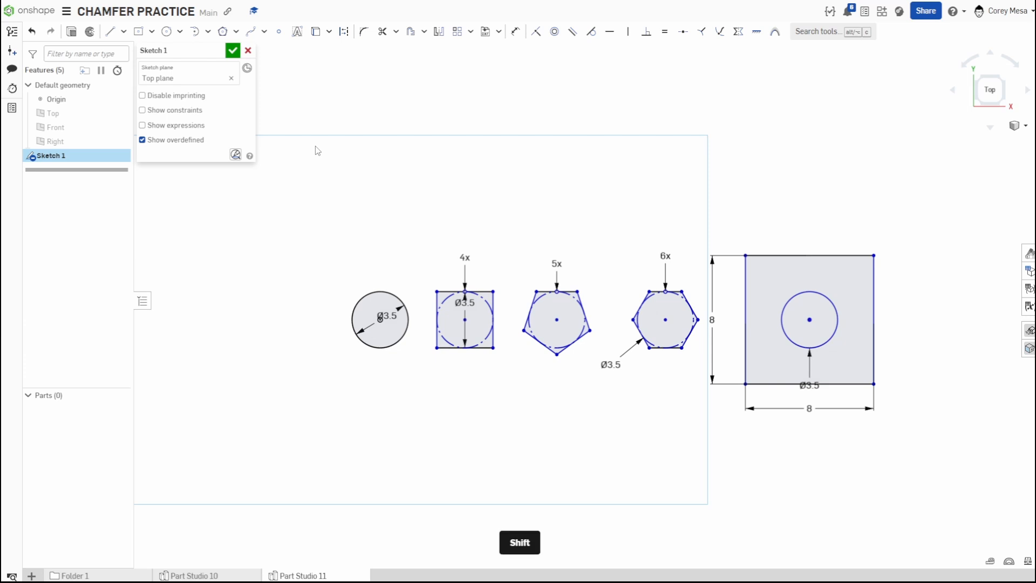
Extrude all sketch faces 1 in as new solid parts.
{"action": "key", "text": "shift+e"}
{"action": "right_click_drag", "start_coordinate": [692, 454], "coordinate": [697, 383]}
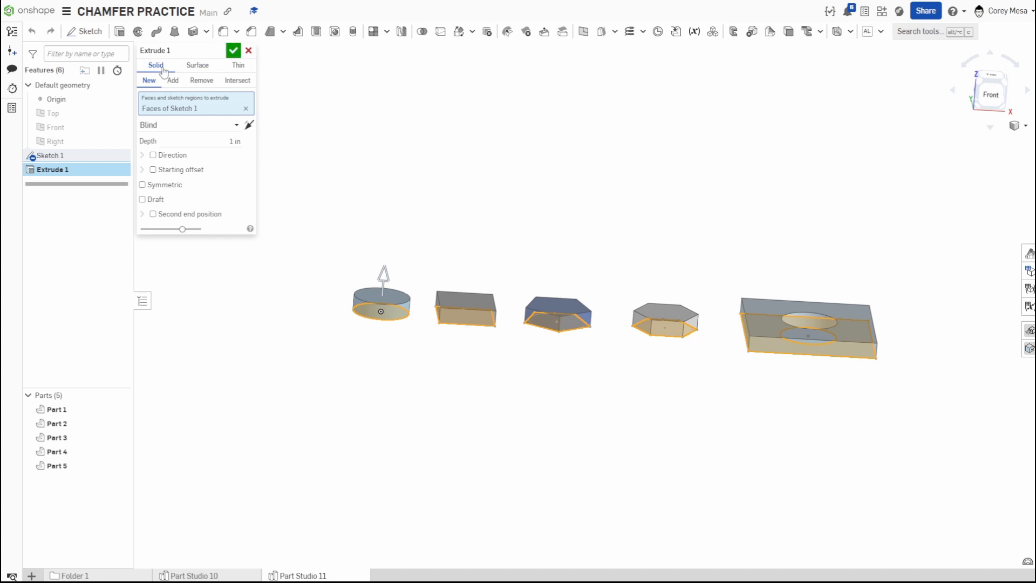
{"action": "left_click", "coordinate": [235, 50]}
Orbit, pan and zoom around the extruded parts to inspect them.
{"action": "right_click_drag", "start_coordinate": [500, 225], "coordinate": [504, 256]}
{"action": "scroll", "coordinate": [426, 298], "scroll_direction": "up", "scroll_amount": 4}
{"action": "scroll", "coordinate": [566, 301], "scroll_direction": "down", "scroll_amount": 2}
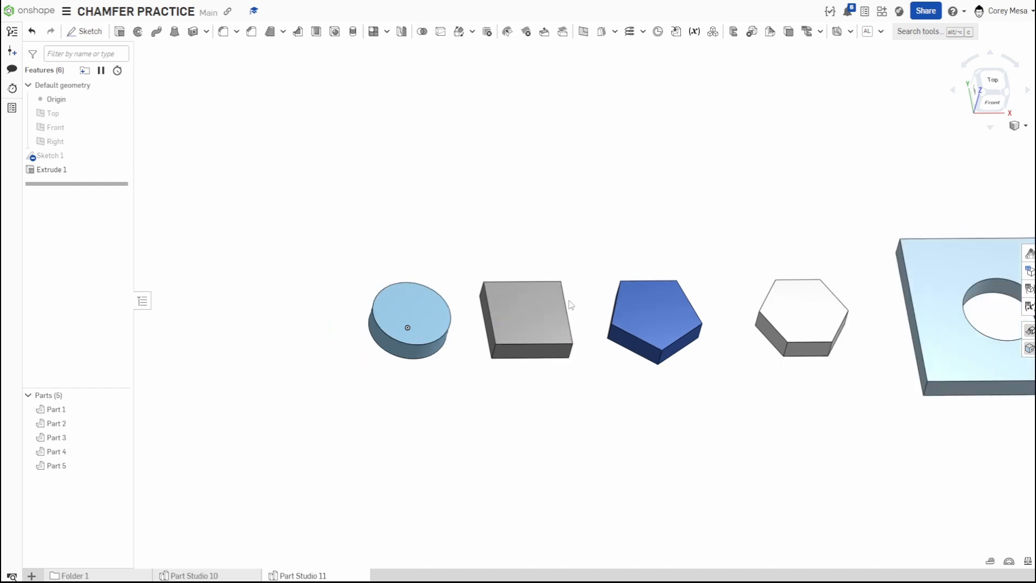
{"action": "middle_click_drag", "start_coordinate": [570, 304], "coordinate": [464, 274]}
{"action": "middle_click_drag", "start_coordinate": [954, 277], "coordinate": [875, 214]}
{"action": "scroll", "coordinate": [509, 289], "scroll_direction": "down", "scroll_amount": 2}
{"action": "middle_click_drag", "start_coordinate": [509, 289], "coordinate": [668, 388]}
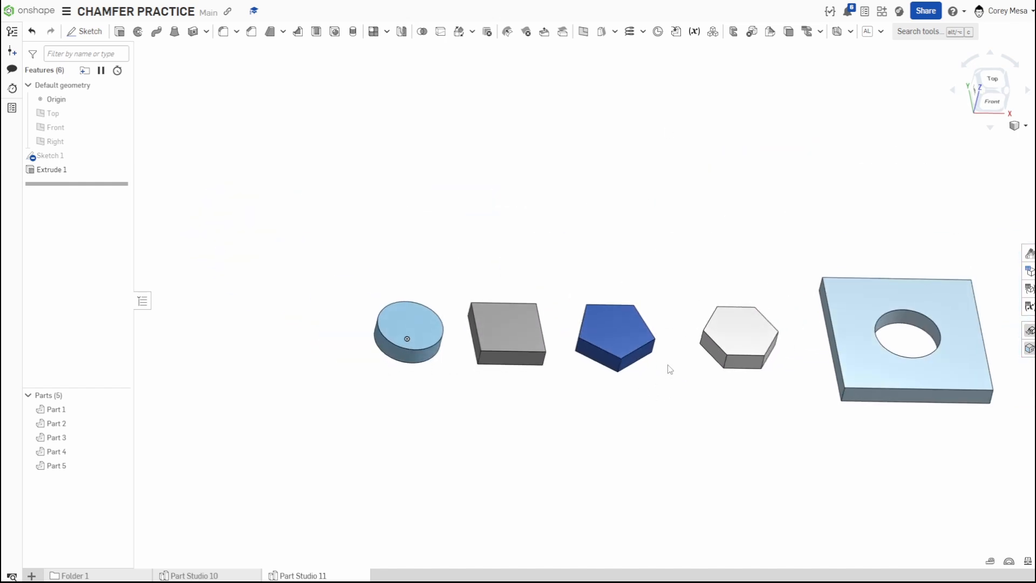
{"action": "right_click_drag", "start_coordinate": [666, 363], "coordinate": [592, 352]}
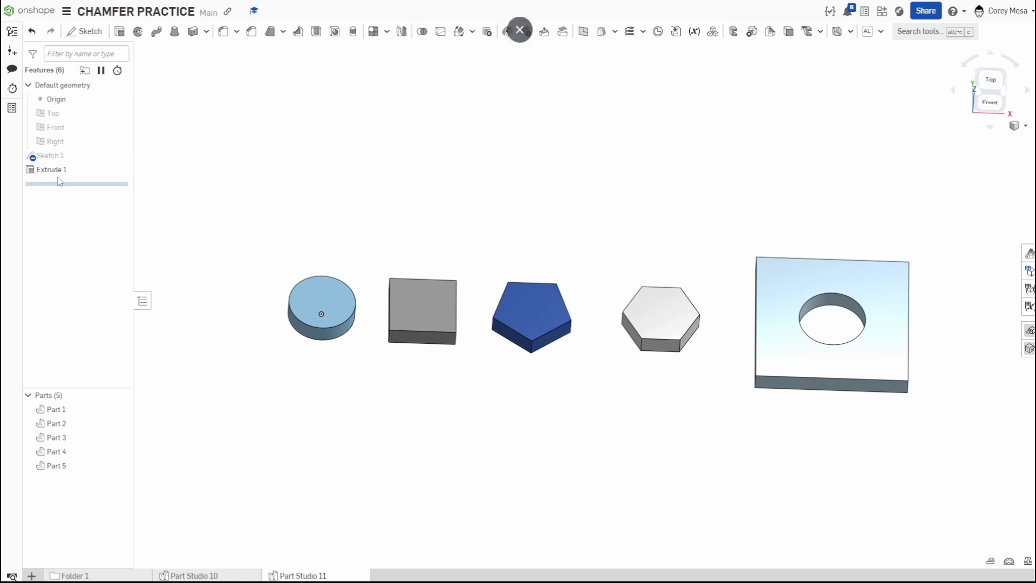
Edit Sketch 1 from the top view and draw a diagonal line cutting off the square's upper-right corner.
{"action": "double_click", "coordinate": [50, 156]}
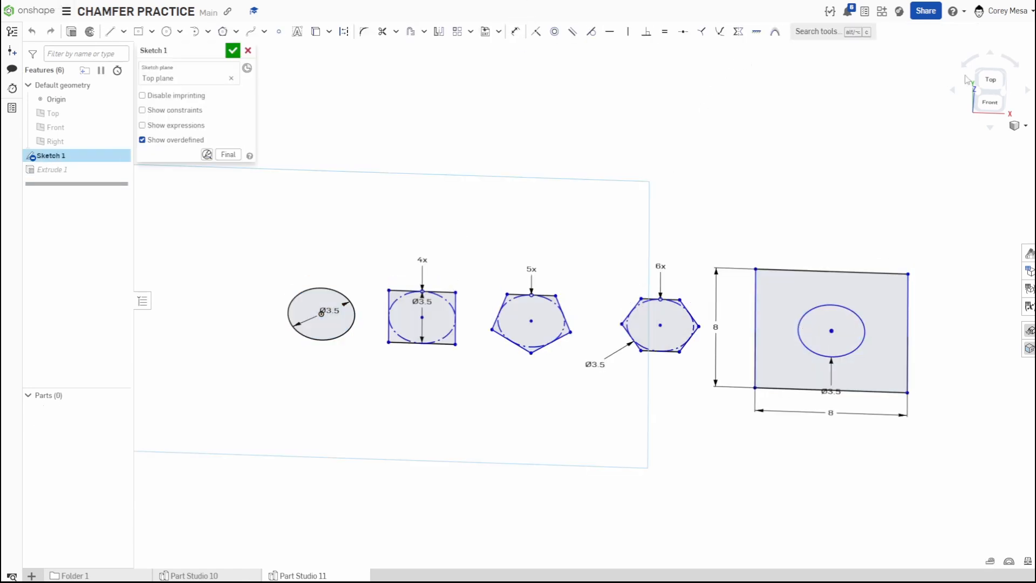
{"action": "left_click", "coordinate": [990, 82]}
{"action": "scroll", "coordinate": [727, 245], "scroll_direction": "up", "scroll_amount": 5}
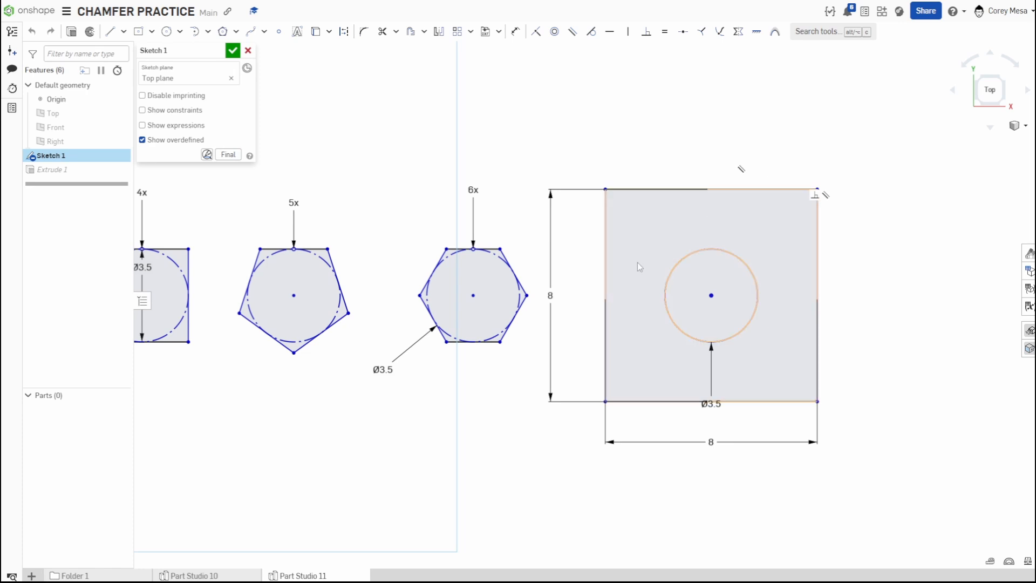
{"action": "key", "text": "l"}
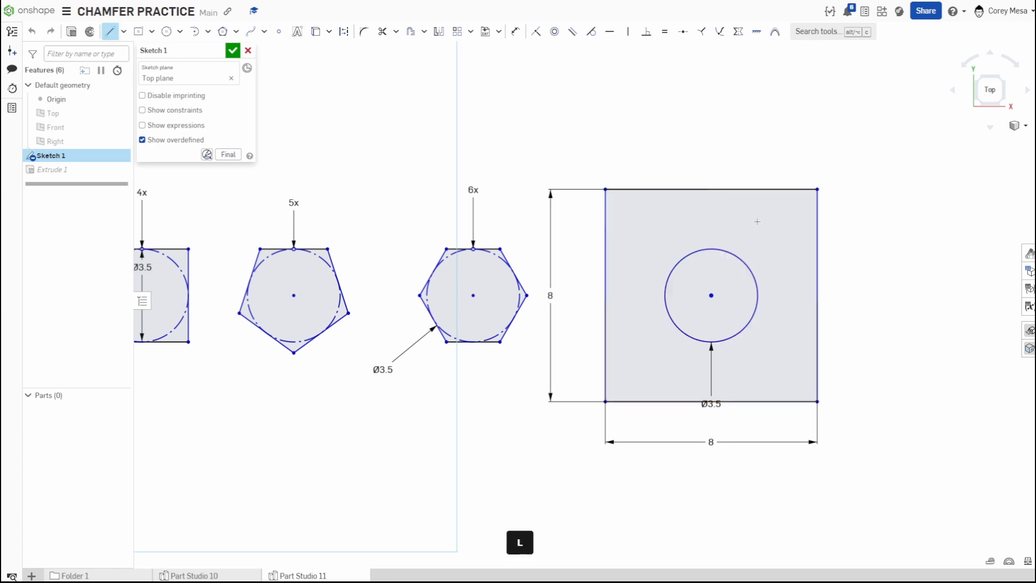
{"action": "left_click", "coordinate": [773, 190]}
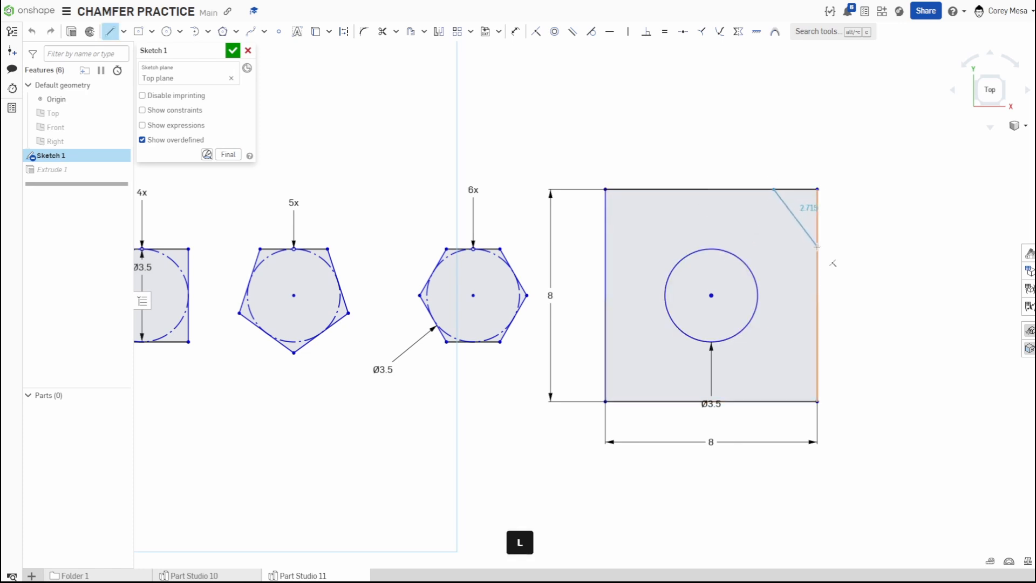
Dimension the corner line's top endpoint 0.5 from the square's upper-right corner horizontally.
{"action": "key", "text": "d"}
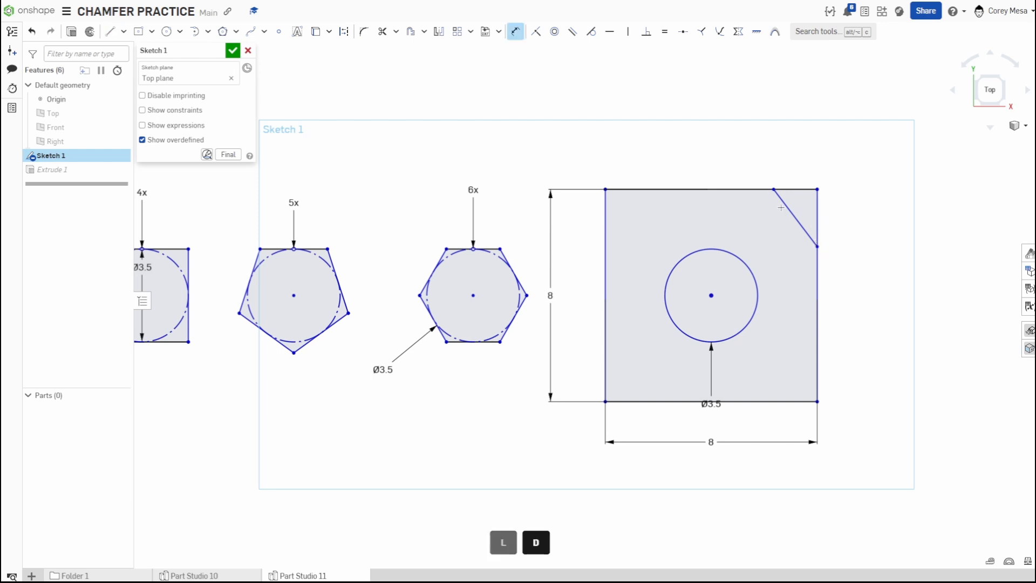
{"action": "left_click", "coordinate": [818, 189]}
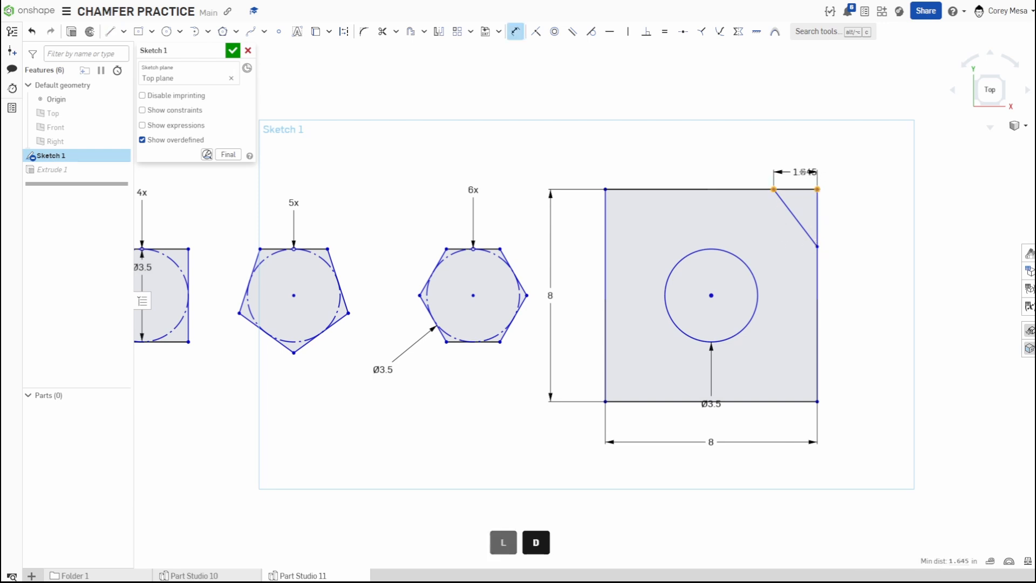
{"action": "left_click", "coordinate": [834, 170]}
{"action": "type", "text": ".5"}
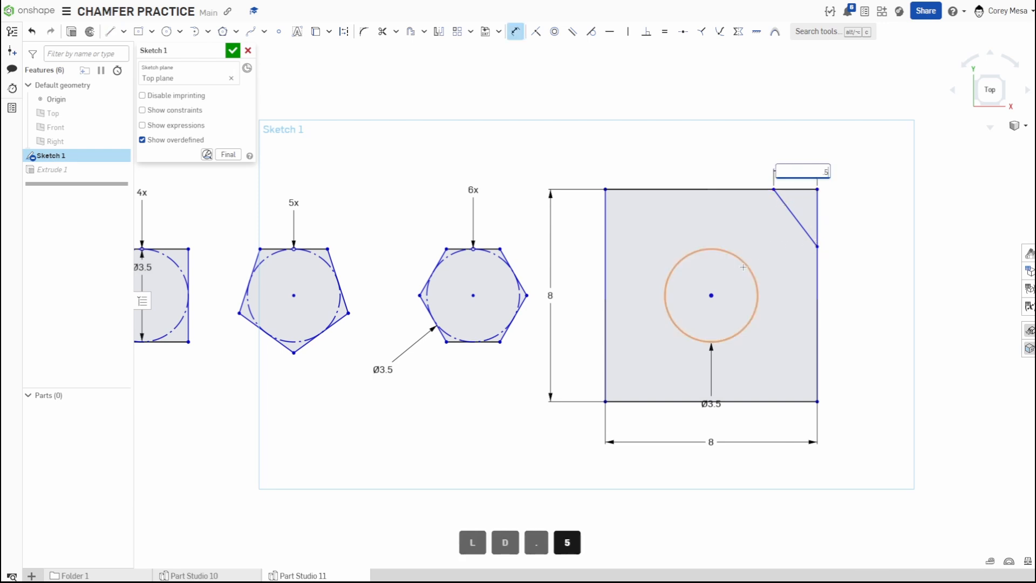
{"action": "key", "text": "Return"}
Dimension the corner line's lower endpoint 0.5 below the corner vertically and finish the sketch.
{"action": "scroll", "coordinate": [828, 256], "scroll_direction": "up", "scroll_amount": 5}
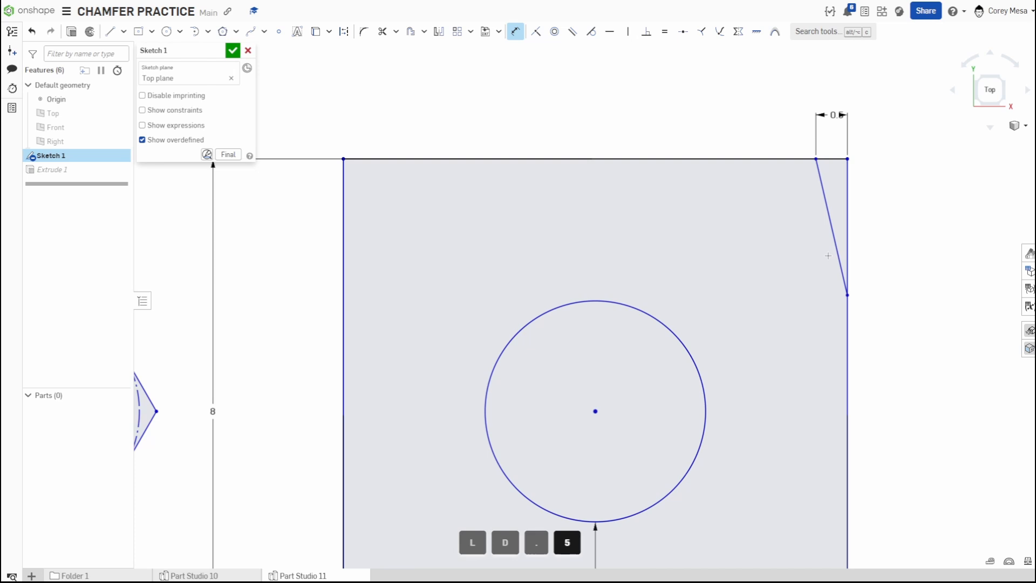
{"action": "left_click", "coordinate": [847, 295]}
{"action": "left_click", "coordinate": [848, 158]}
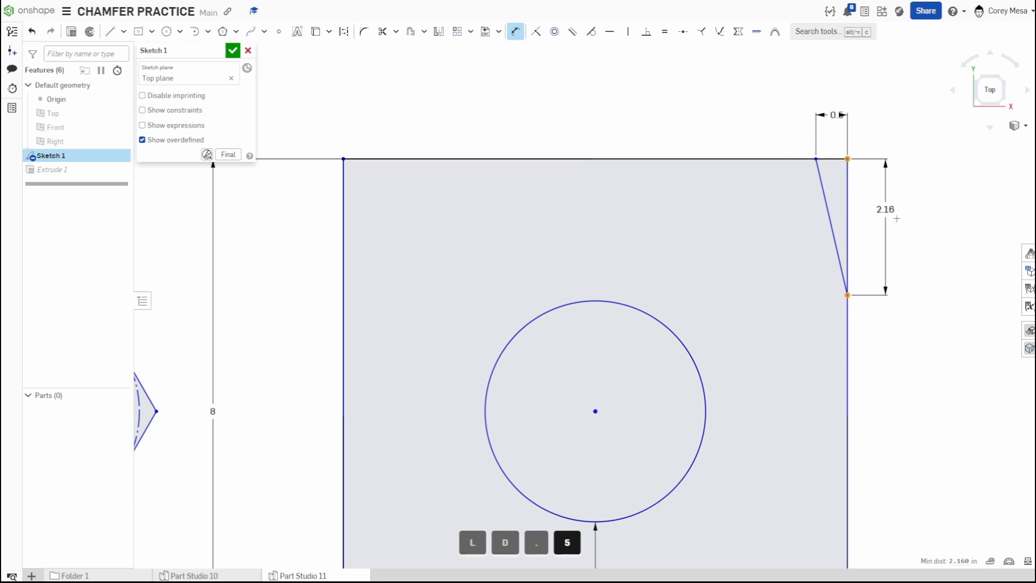
{"action": "left_click", "coordinate": [901, 221]}
{"action": "type", "text": "."}
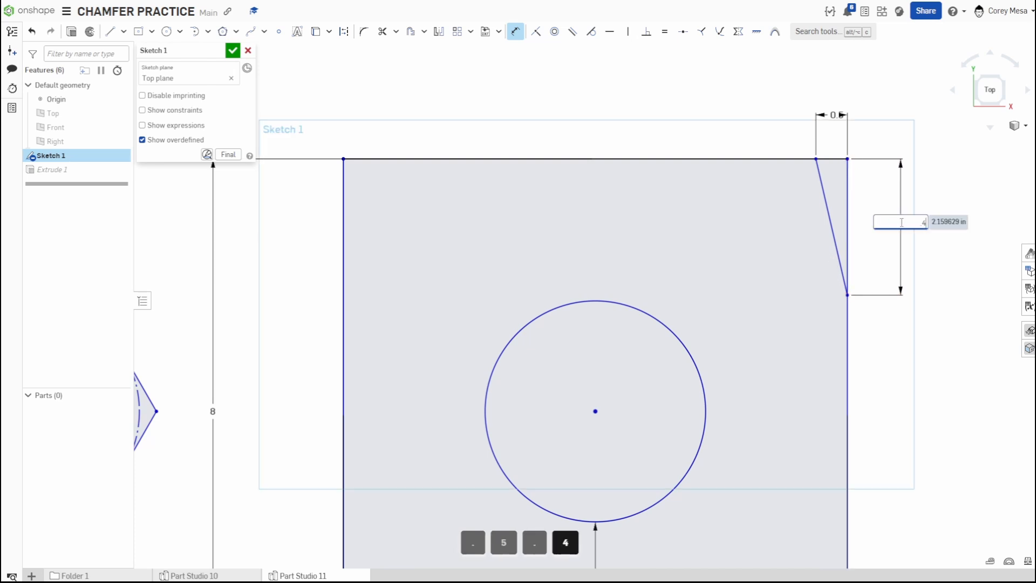
{"action": "type", "text": "4"}
{"action": "key", "text": "BackSpace"}
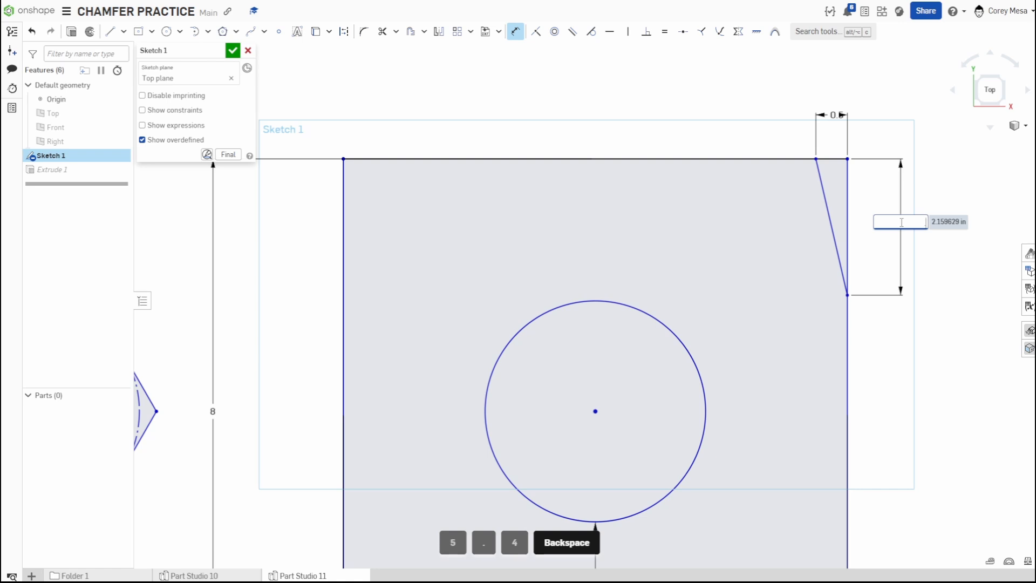
{"action": "type", "text": "5"}
{"action": "key", "text": "Return"}
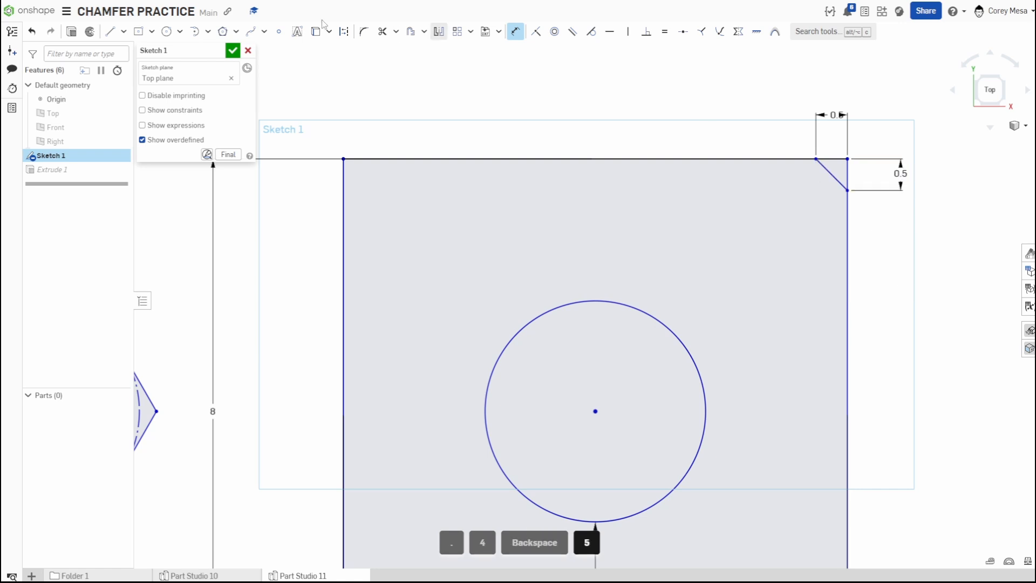
{"action": "left_click", "coordinate": [233, 50]}
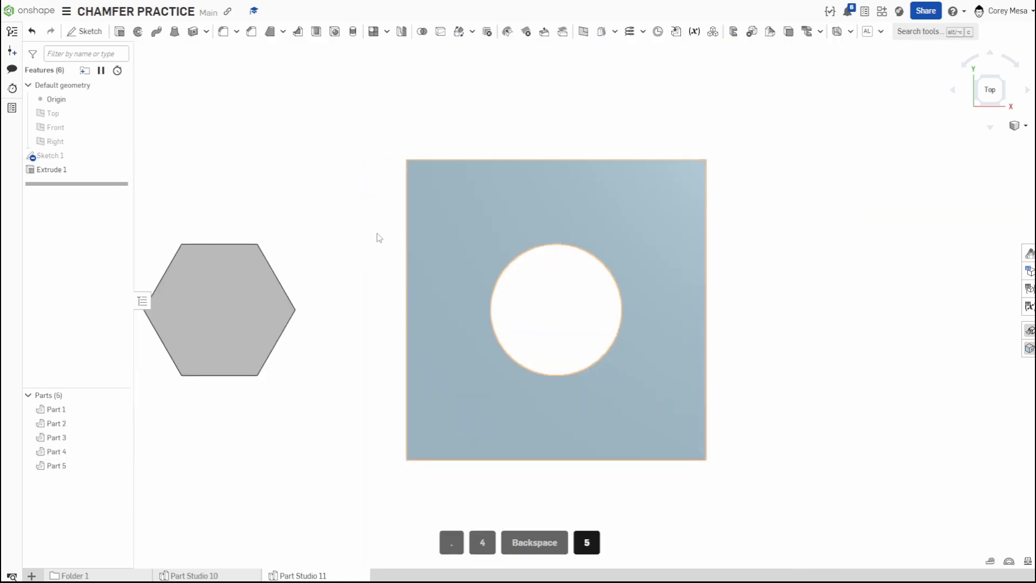
Edit Extrude 1, reselect the cut-corner plate, hexagon, pentagon, square and circle faces, and confirm.
{"action": "double_click", "coordinate": [51, 169]}
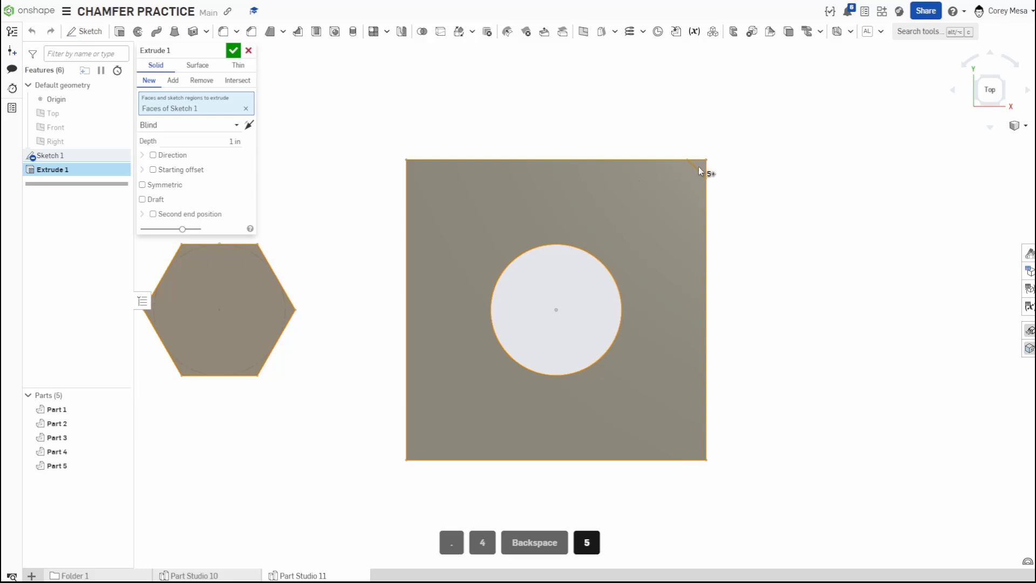
{"action": "scroll", "coordinate": [710, 213], "scroll_direction": "down", "scroll_amount": 5}
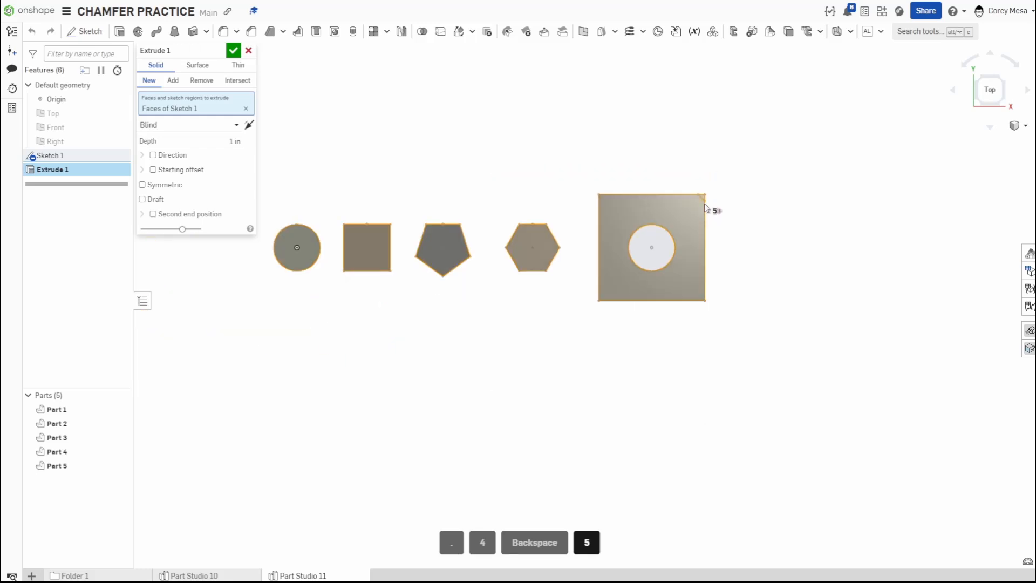
{"action": "key", "text": "space"}
{"action": "scroll", "coordinate": [704, 203], "scroll_direction": "up", "scroll_amount": 3}
{"action": "left_click", "coordinate": [691, 204]}
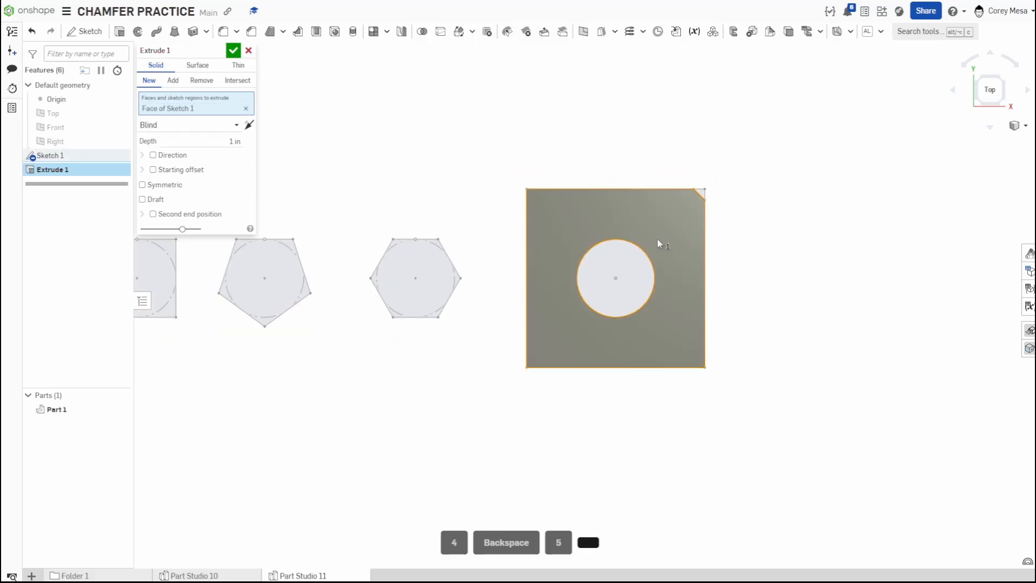
{"action": "middle_click_drag", "start_coordinate": [659, 241], "coordinate": [815, 243]}
{"action": "left_click", "coordinate": [569, 271]}
{"action": "left_click", "coordinate": [396, 291]}
{"action": "left_click", "coordinate": [267, 309]}
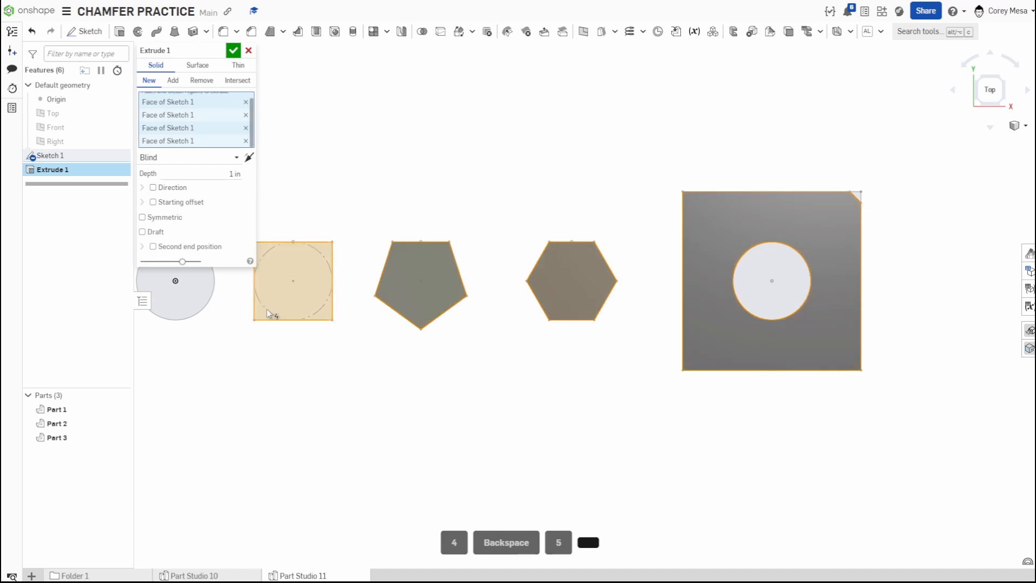
{"action": "middle_click_drag", "start_coordinate": [230, 306], "coordinate": [412, 305]}
{"action": "left_click", "coordinate": [367, 289]}
{"action": "left_click", "coordinate": [233, 50]}
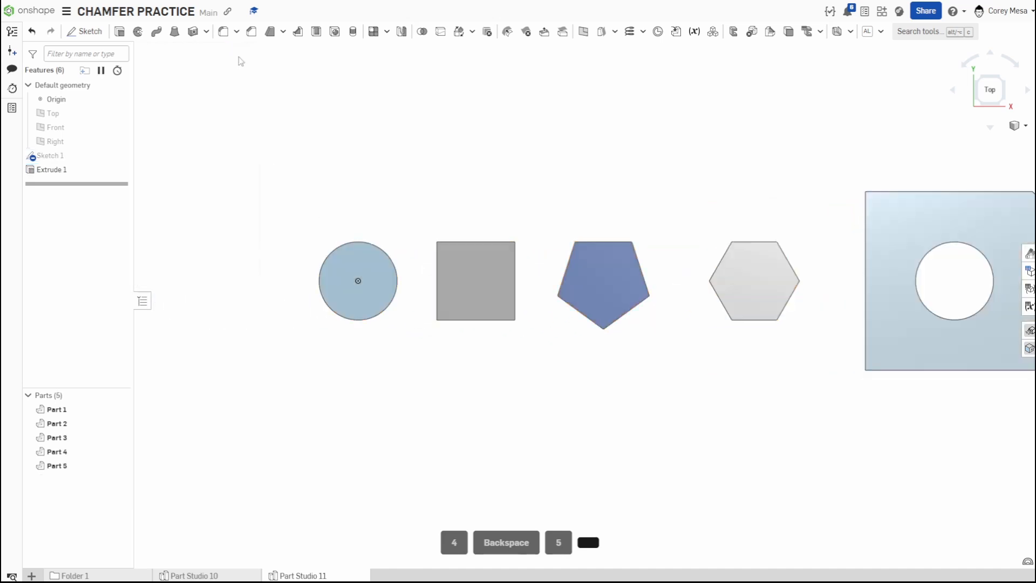
Zoom and orbit to examine the plate's cut corner, then return to the top view.
{"action": "scroll", "coordinate": [756, 278], "scroll_direction": "down", "scroll_amount": 1}
{"action": "middle_click_drag", "start_coordinate": [763, 278], "coordinate": [513, 278]}
{"action": "scroll", "coordinate": [631, 243], "scroll_direction": "up", "scroll_amount": 5}
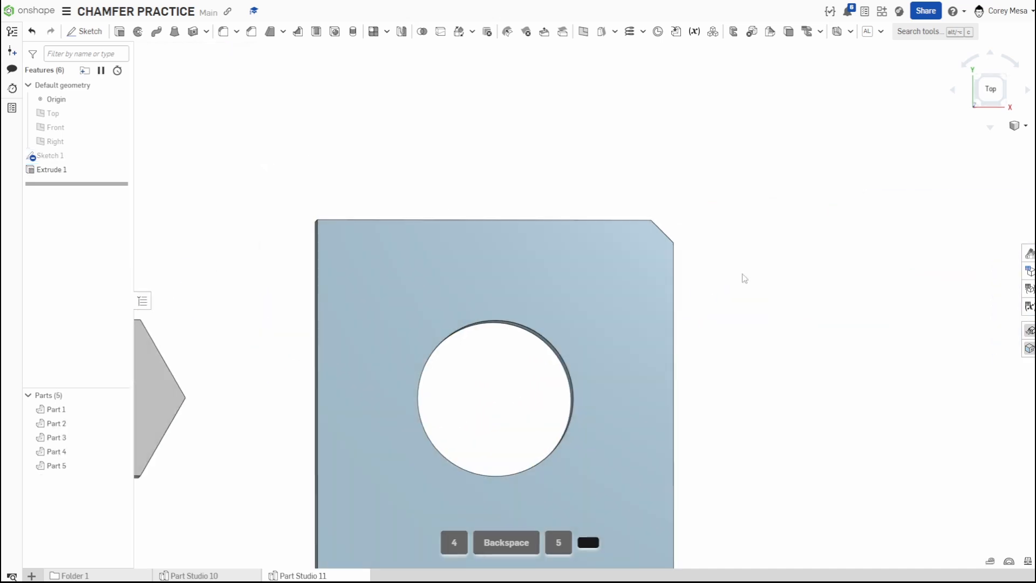
{"action": "right_click_drag", "start_coordinate": [740, 277], "coordinate": [705, 252]}
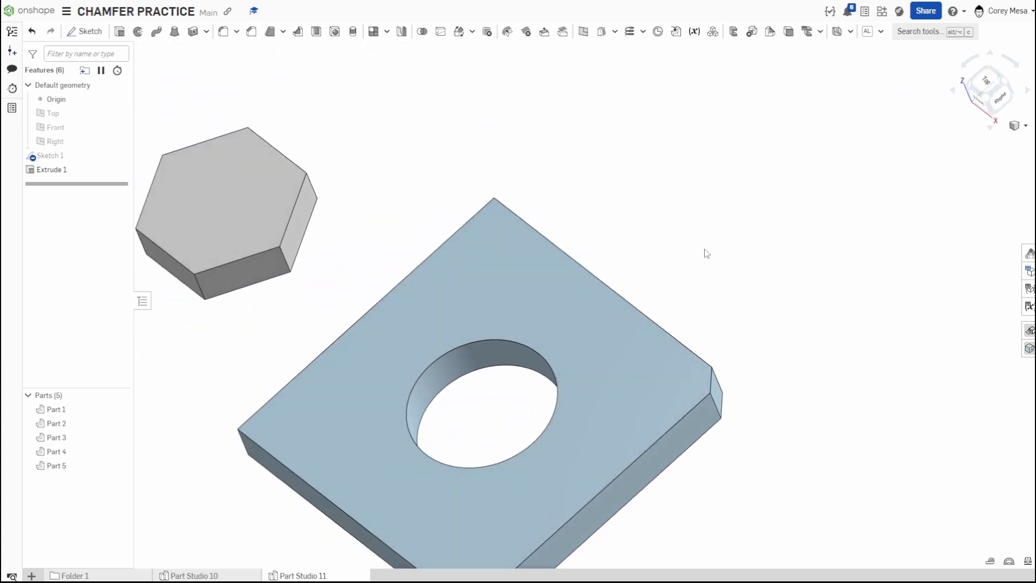
{"action": "left_click", "coordinate": [987, 81]}
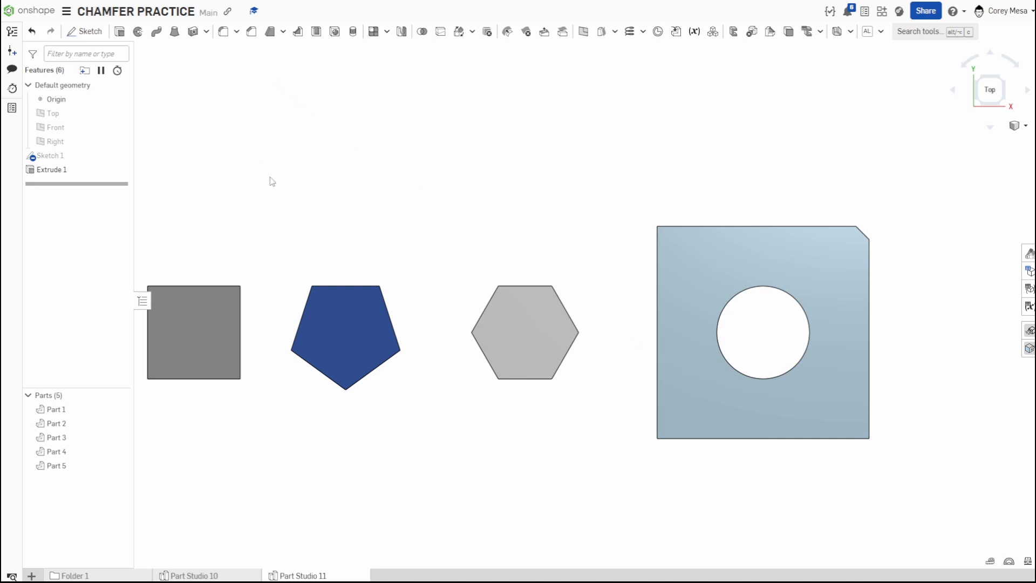
Start a Chamfer and select the cylinder's top circular edge.
{"action": "key", "text": "f"}
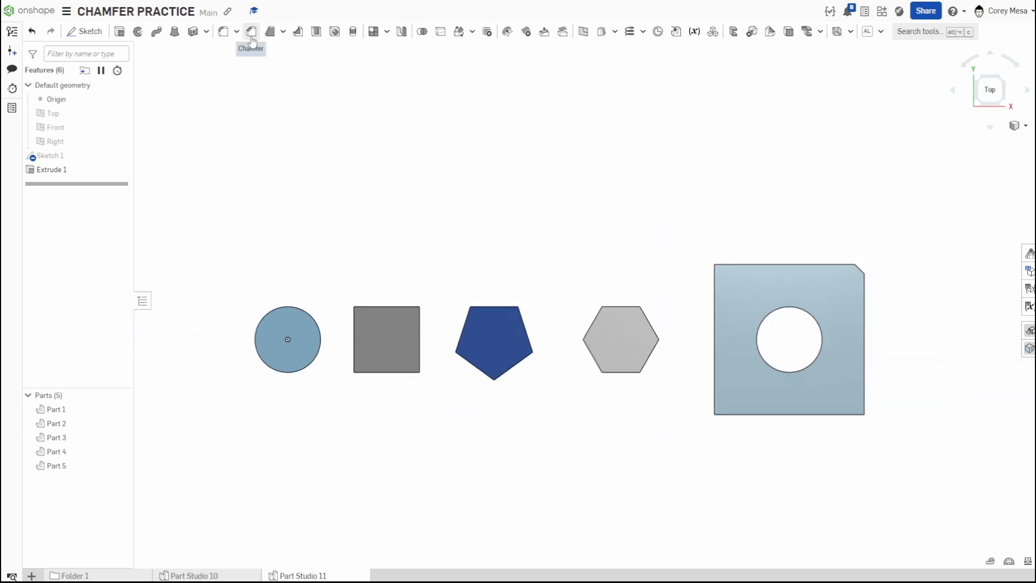
{"action": "left_click", "coordinate": [251, 32]}
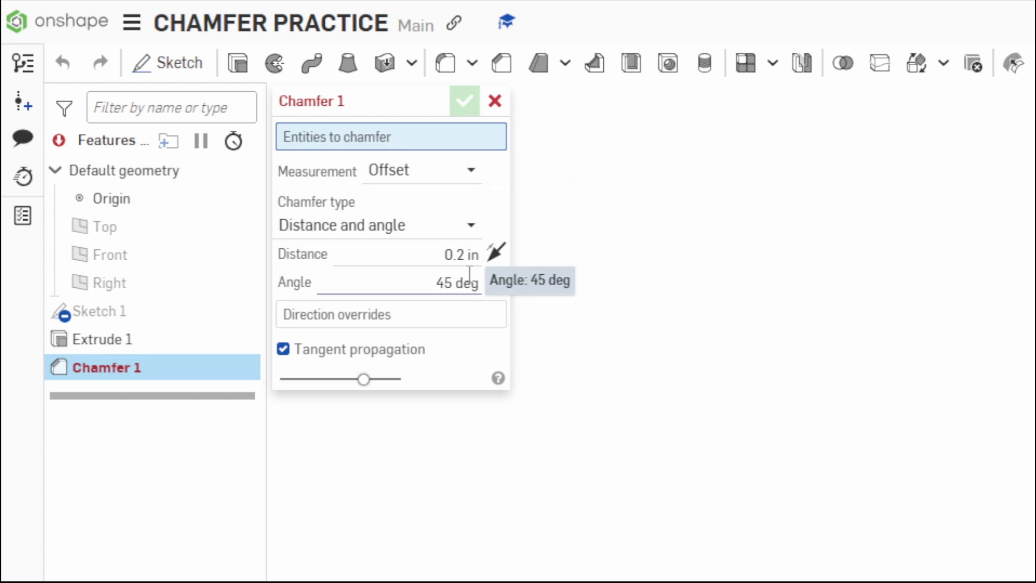
{"action": "right_click_drag", "start_coordinate": [605, 557], "coordinate": [602, 453]}
{"action": "scroll", "coordinate": [502, 343], "scroll_direction": "up", "scroll_amount": 5}
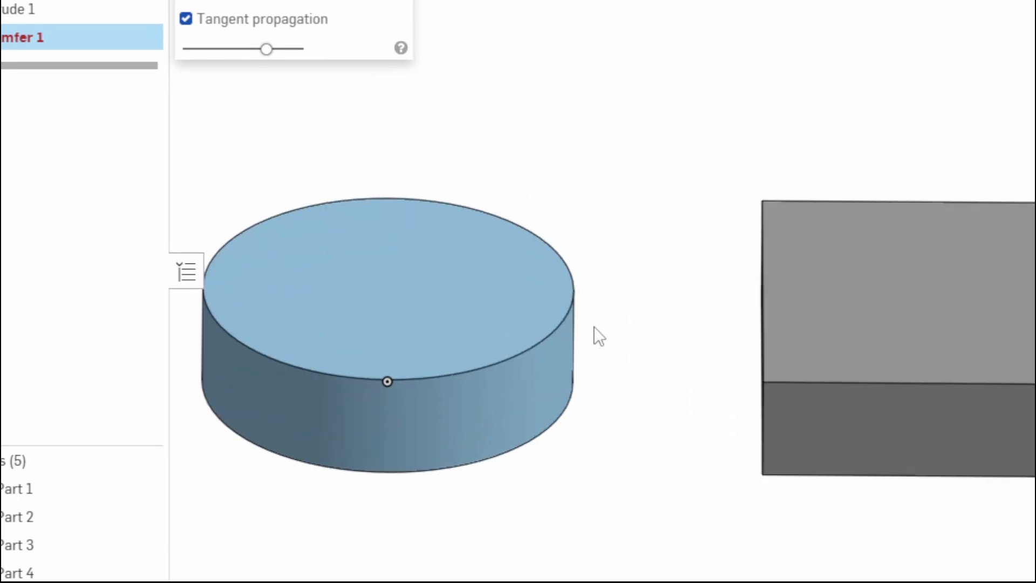
{"action": "left_click", "coordinate": [566, 320]}
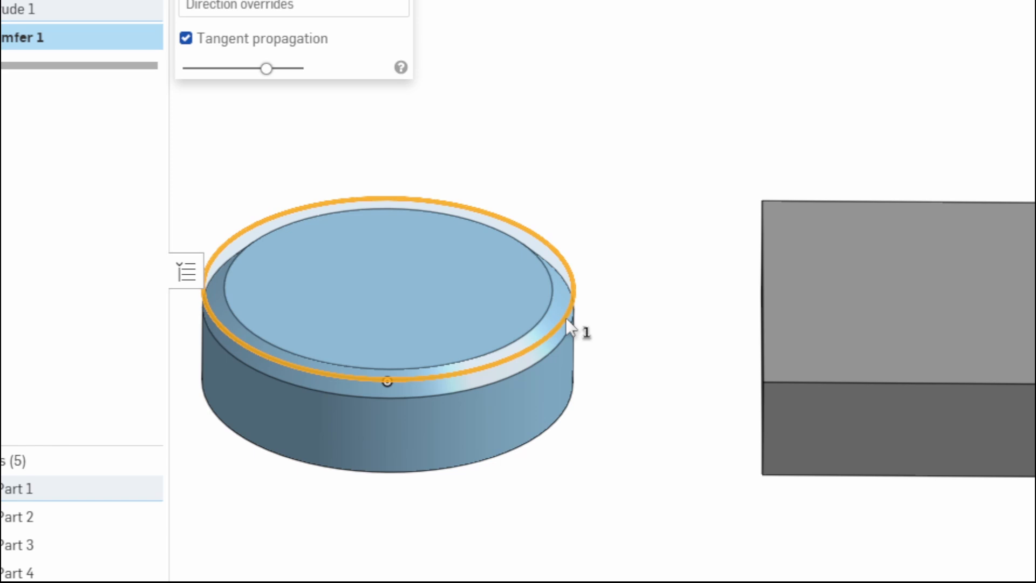
{"action": "scroll", "coordinate": [565, 318], "scroll_direction": "down", "scroll_amount": 3}
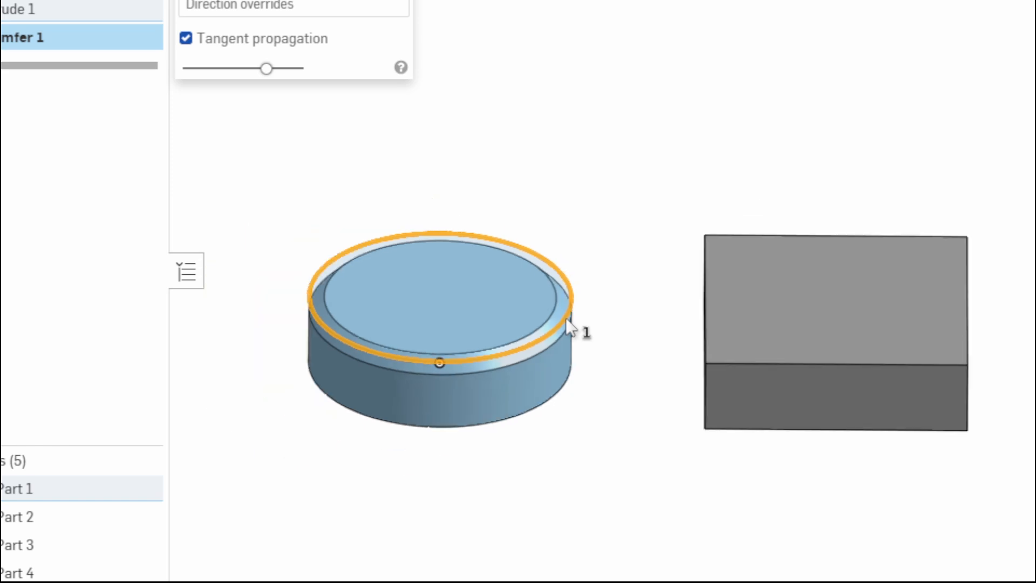
{"action": "right_click_drag", "start_coordinate": [591, 355], "coordinate": [591, 311]}
{"action": "scroll", "coordinate": [558, 317], "scroll_direction": "up", "scroll_amount": 4}
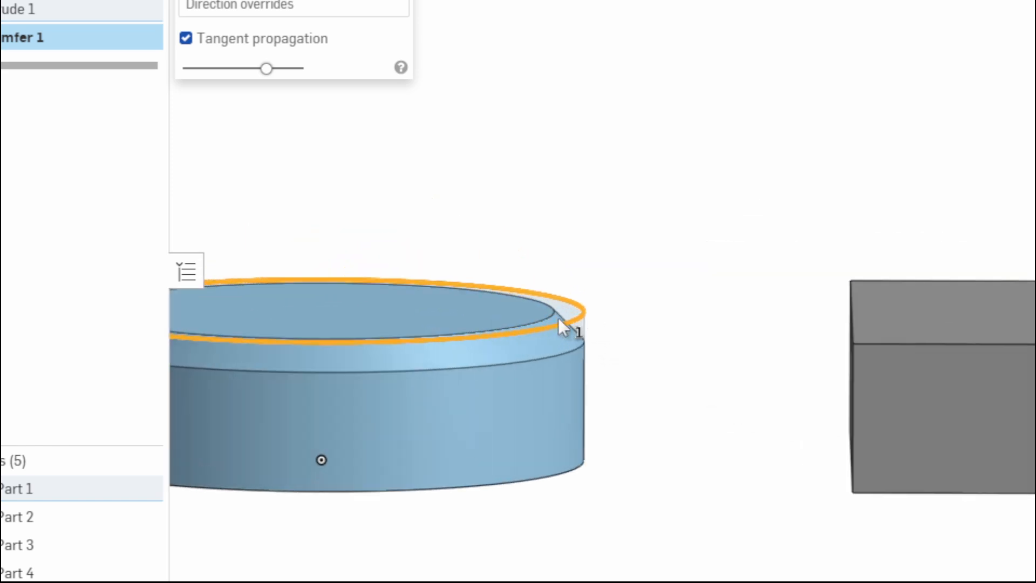
{"action": "scroll", "coordinate": [561, 320], "scroll_direction": "up", "scroll_amount": 3}
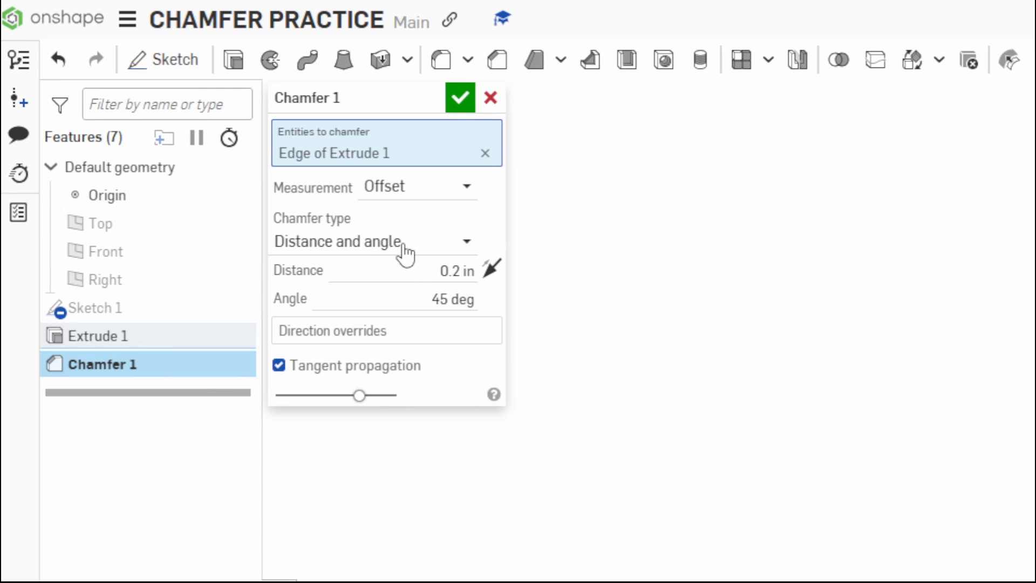
Set the chamfer distance to 0.5 in, keeping the 45 deg angle.
{"action": "left_click", "coordinate": [443, 273]}
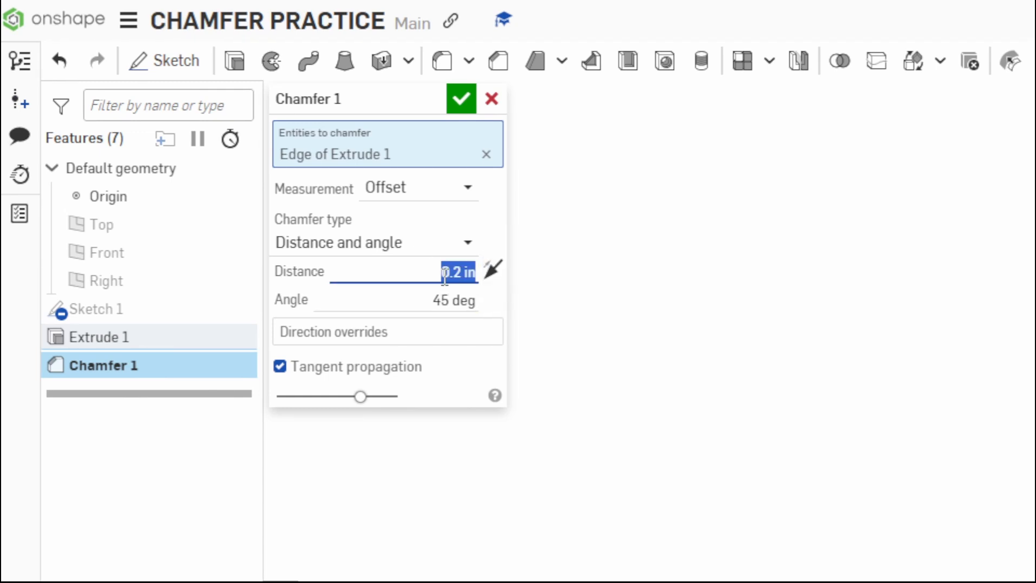
{"action": "key", "text": "BackSpace"}
{"action": "type", "text": ".5"}
{"action": "key", "text": "Return"}
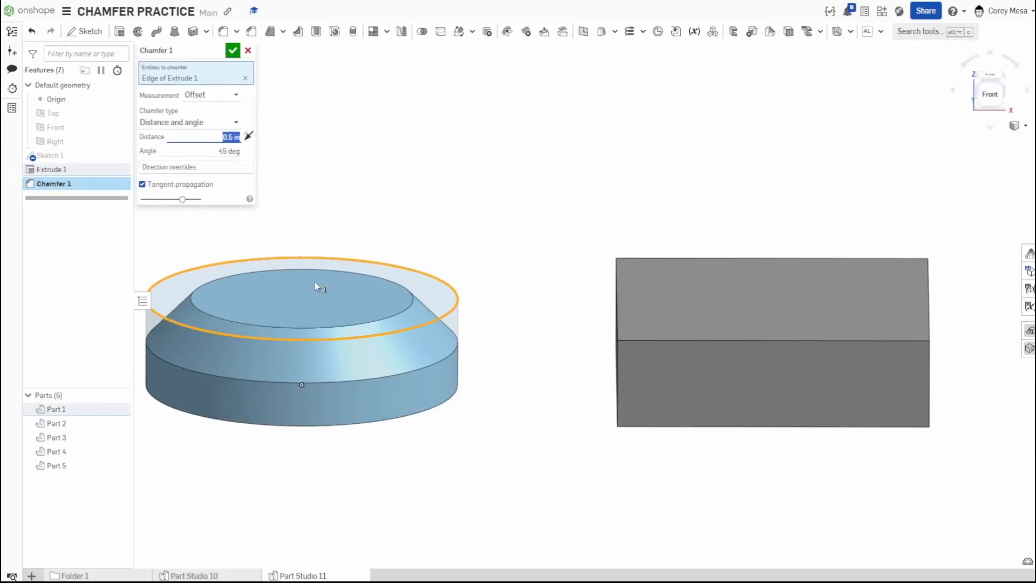
{"action": "scroll", "coordinate": [318, 287], "scroll_direction": "down", "scroll_amount": 4}
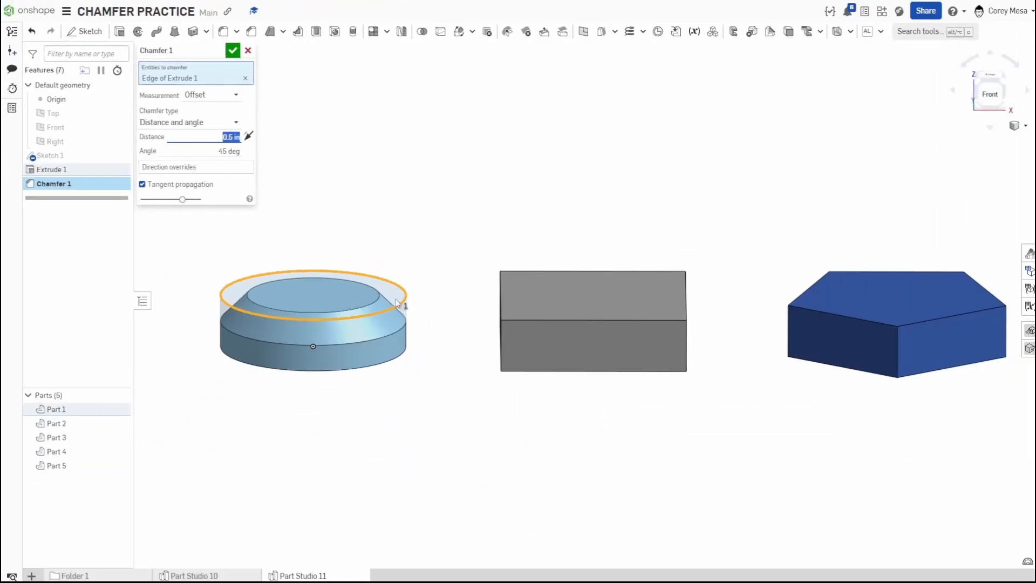
{"action": "left_click", "coordinate": [621, 320]}
{"action": "scroll", "coordinate": [604, 319], "scroll_direction": "up", "scroll_amount": 3}
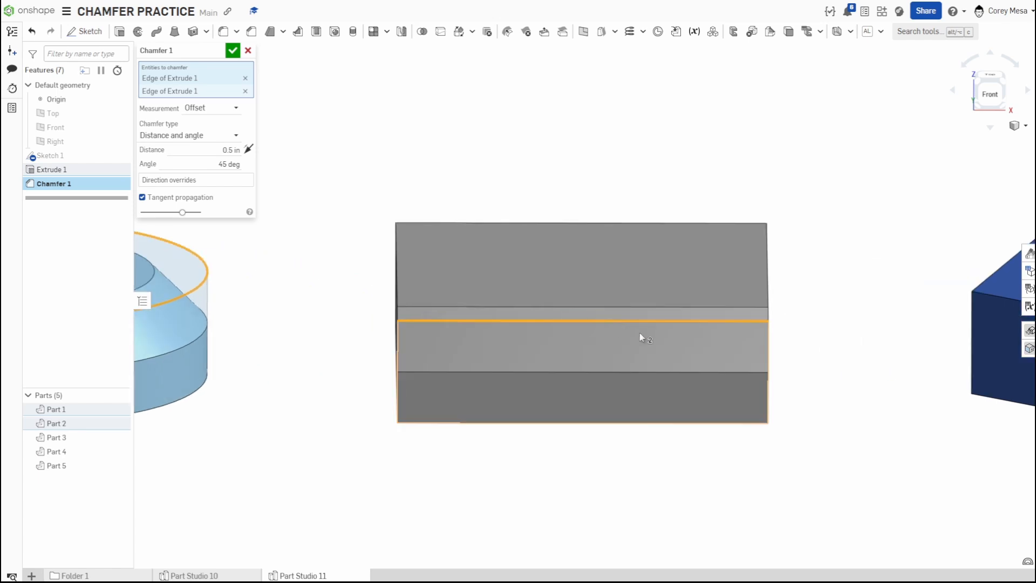
{"action": "key", "text": "shift+7"}
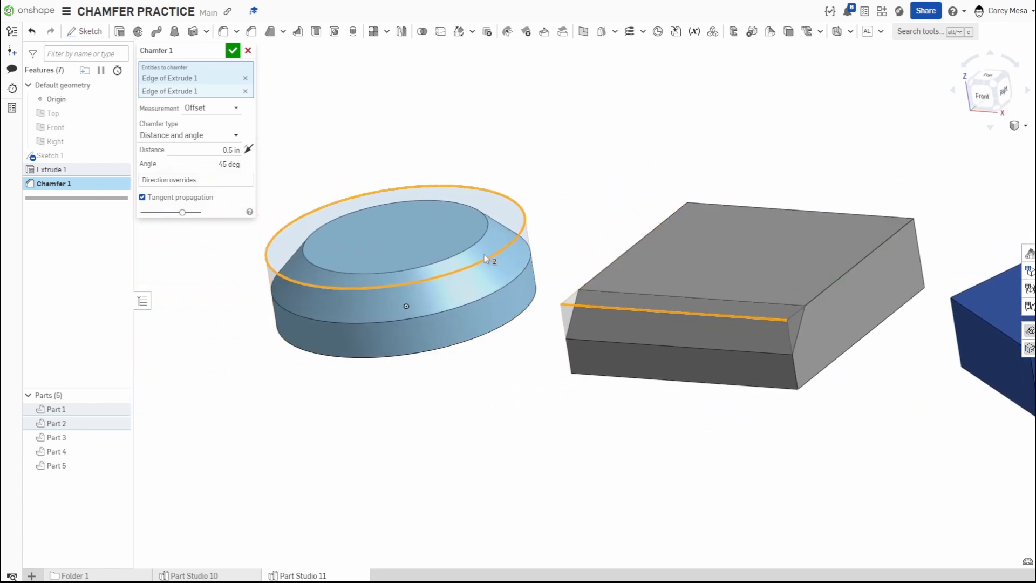
{"action": "left_click", "coordinate": [835, 283]}
{"action": "key", "text": "shift+1"}
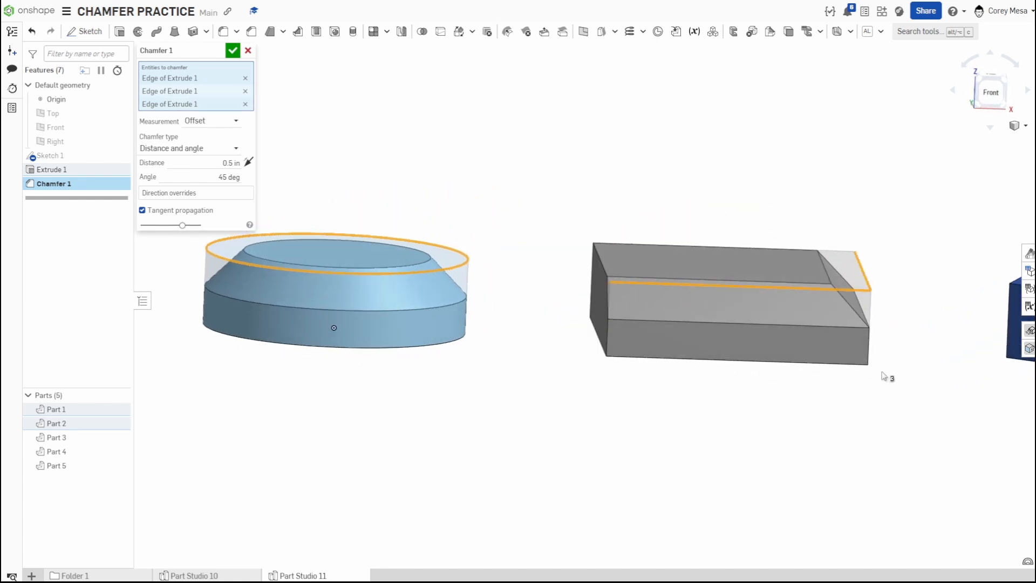
{"action": "right_click_drag", "start_coordinate": [881, 372], "coordinate": [872, 375]}
{"action": "middle_click_drag", "start_coordinate": [798, 373], "coordinate": [759, 374]}
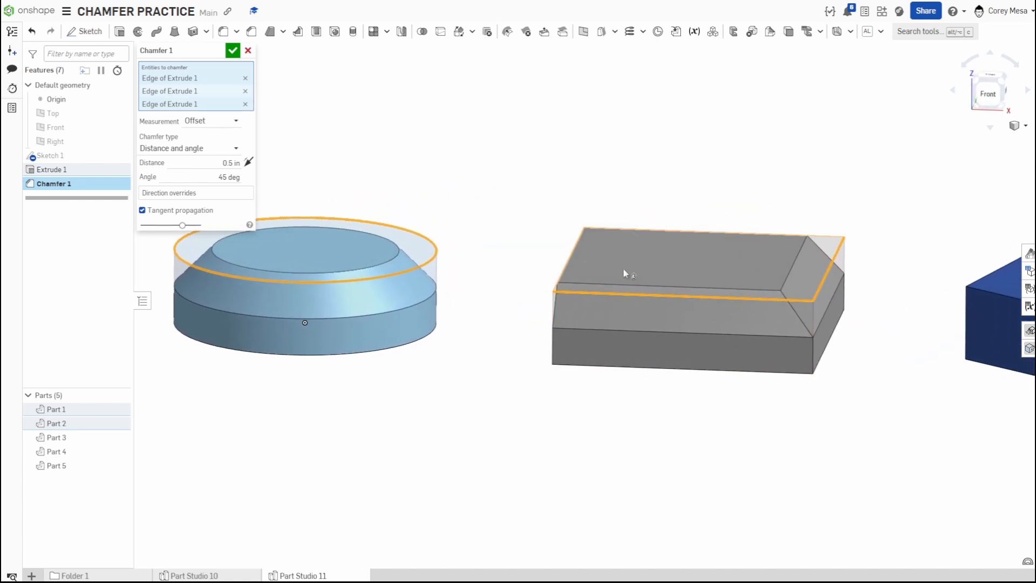
{"action": "left_click", "coordinate": [650, 294]}
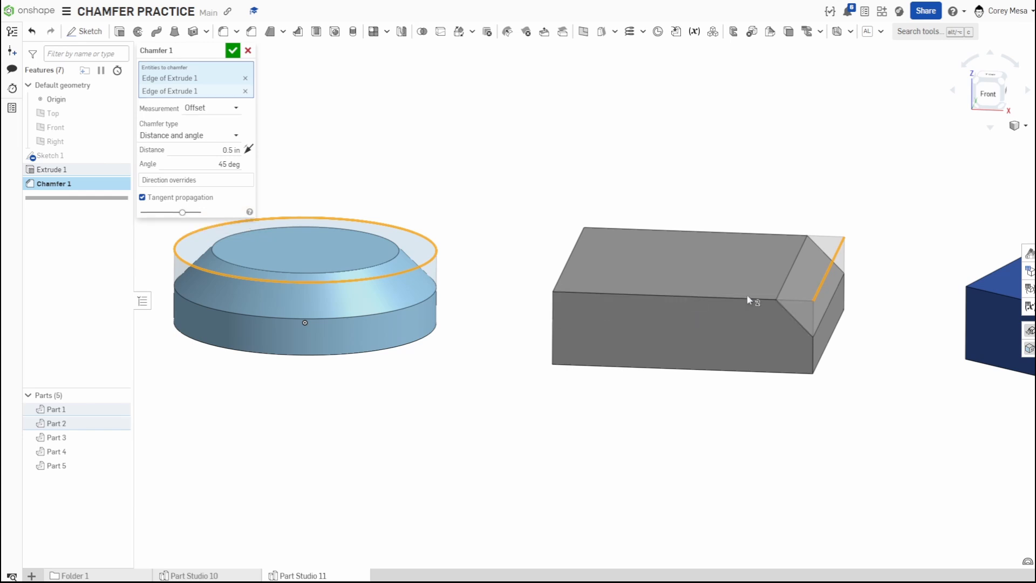
{"action": "left_click", "coordinate": [822, 283]}
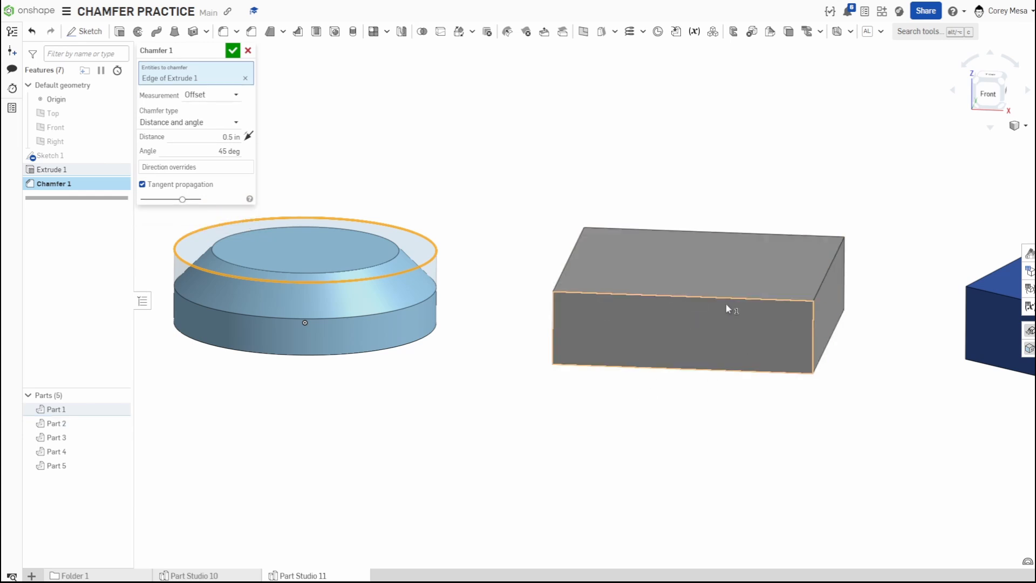
Add the top faces of the square, pentagon and hexagon to the chamfer selection.
{"action": "left_click", "coordinate": [682, 282]}
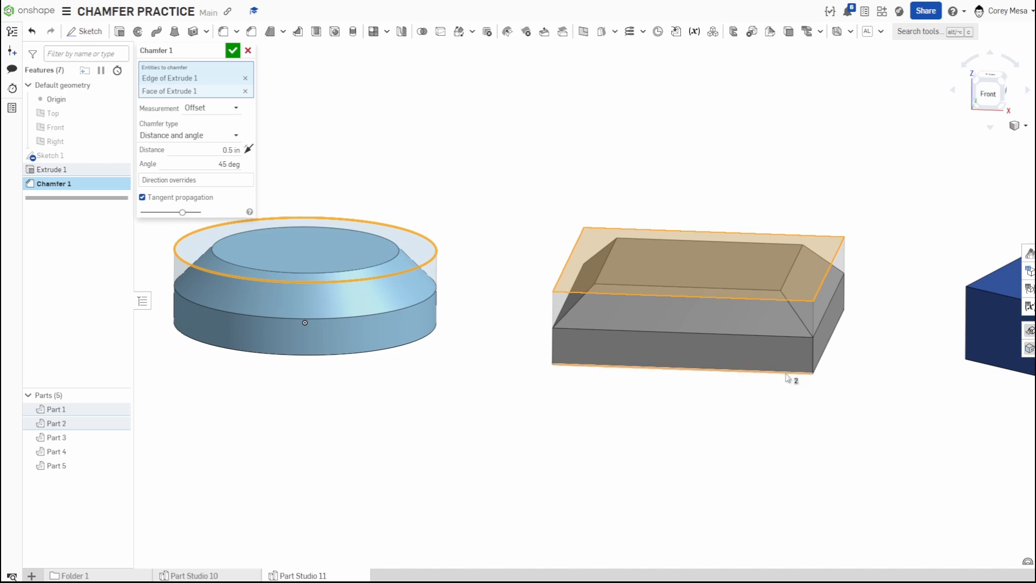
{"action": "middle_click_drag", "start_coordinate": [787, 374], "coordinate": [741, 374]}
{"action": "right_click_drag", "start_coordinate": [741, 374], "coordinate": [750, 424]}
{"action": "middle_click_drag", "start_coordinate": [764, 396], "coordinate": [529, 345]}
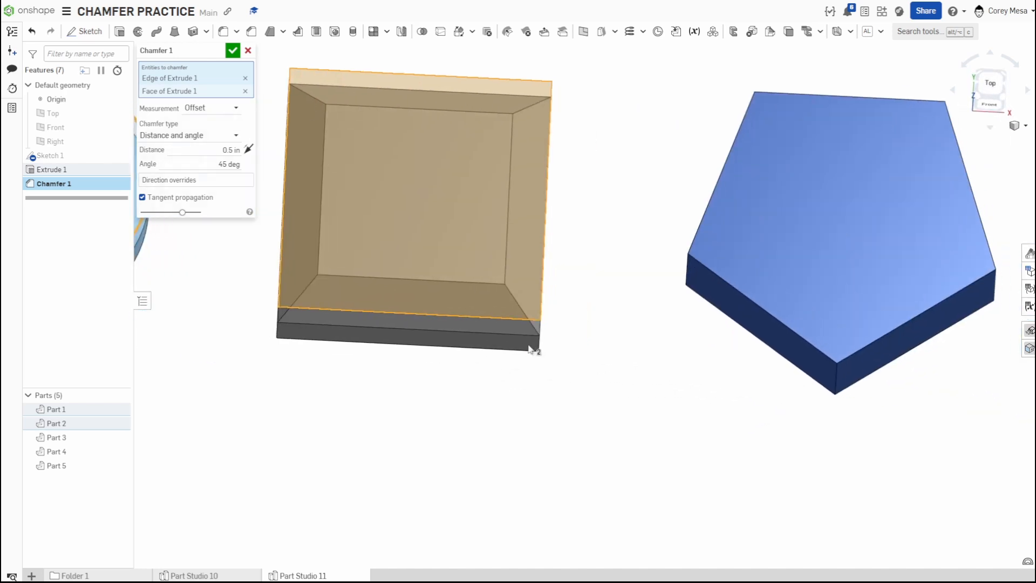
{"action": "scroll", "coordinate": [529, 348], "scroll_direction": "down", "scroll_amount": 3}
{"action": "left_click", "coordinate": [701, 280]}
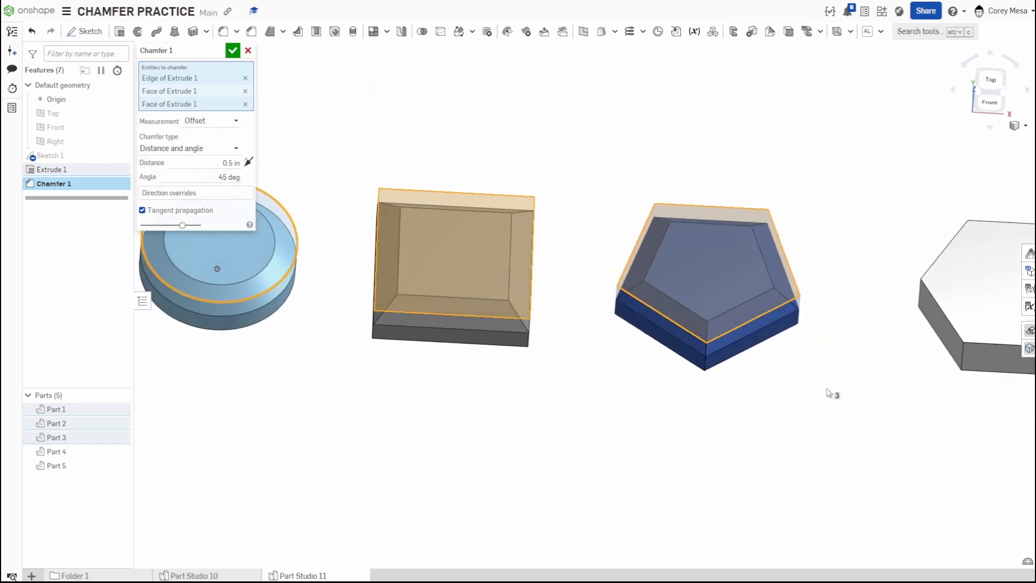
{"action": "middle_click_drag", "start_coordinate": [844, 324], "coordinate": [627, 324]}
{"action": "left_click", "coordinate": [627, 324]}
Add the plate's lower-right vertical corner edge to the chamfer selection.
{"action": "scroll", "coordinate": [580, 400], "scroll_direction": "down", "scroll_amount": 3}
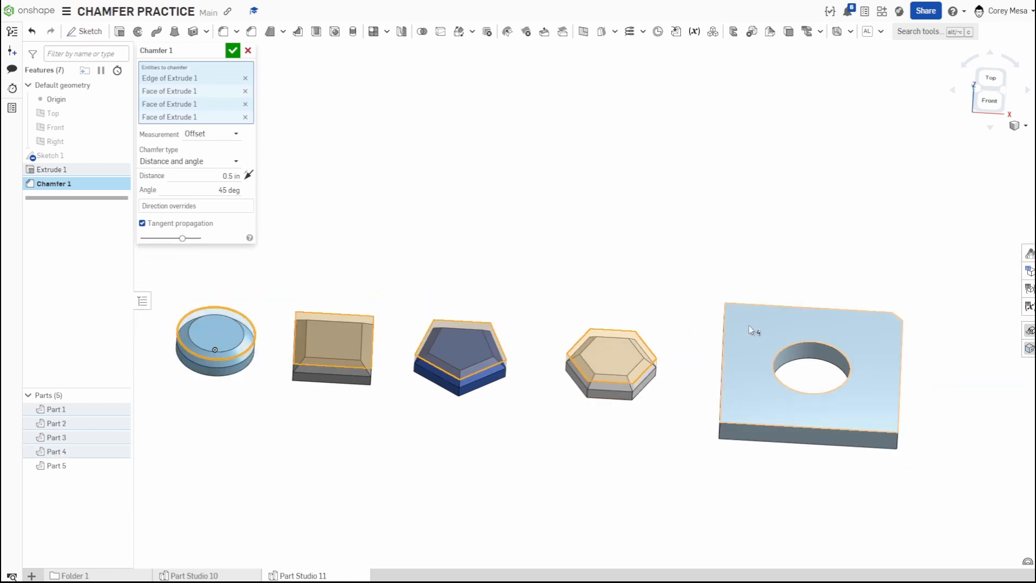
{"action": "scroll", "coordinate": [784, 396], "scroll_direction": "up", "scroll_amount": 3}
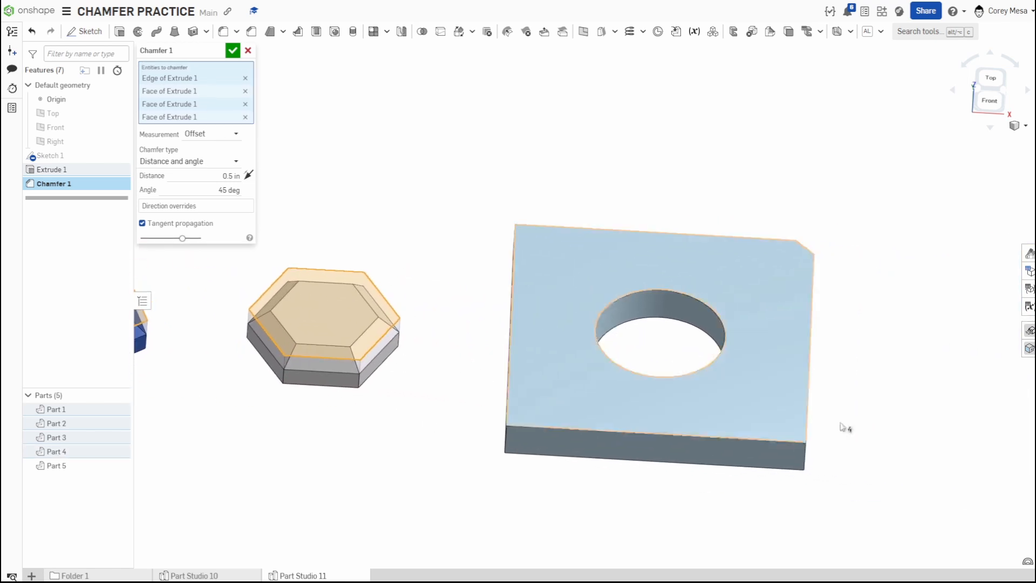
{"action": "scroll", "coordinate": [842, 427], "scroll_direction": "up", "scroll_amount": 2}
{"action": "left_click", "coordinate": [814, 457]}
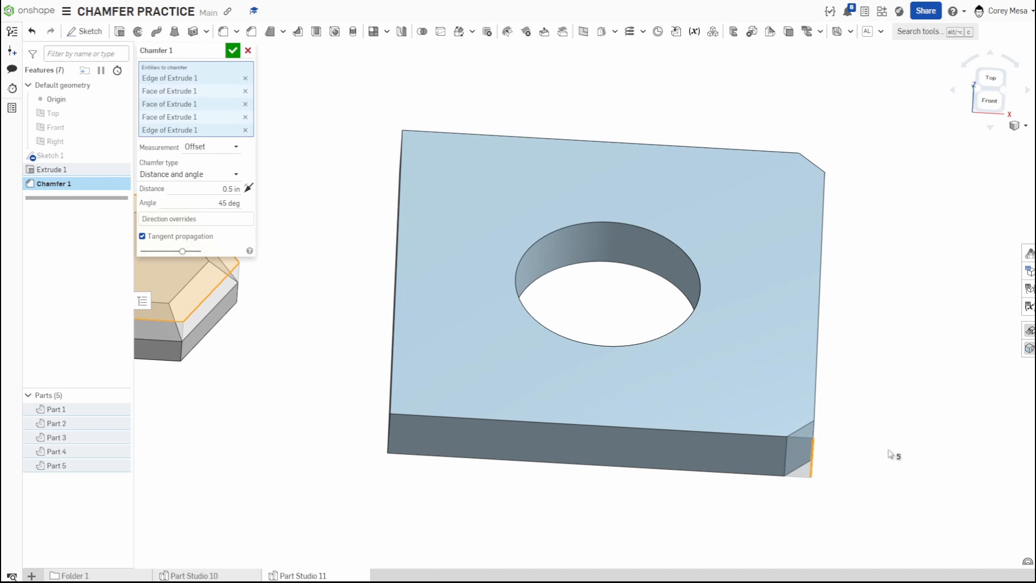
Change the chamfer type to Two distances.
{"action": "right_click_drag", "start_coordinate": [840, 227], "coordinate": [849, 254]}
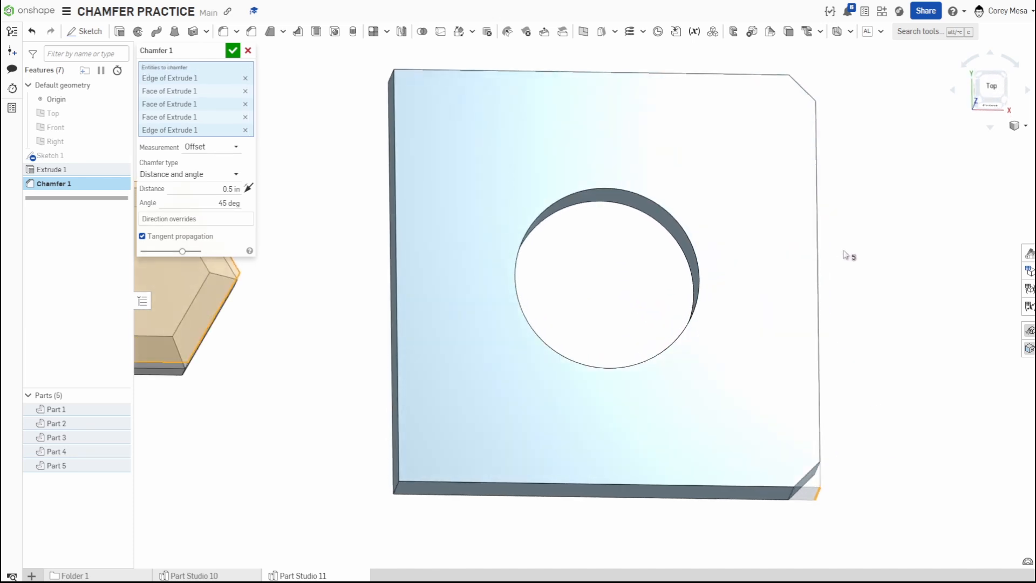
{"action": "left_click", "coordinate": [996, 84]}
{"action": "middle_click_drag", "start_coordinate": [946, 248], "coordinate": [777, 231]}
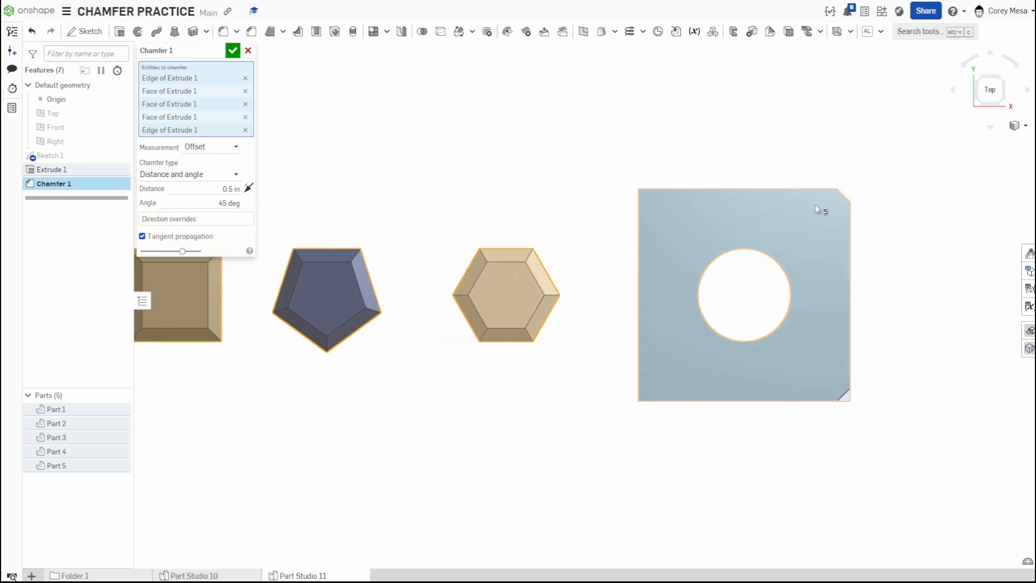
{"action": "scroll", "coordinate": [815, 205], "scroll_direction": "up", "scroll_amount": 5}
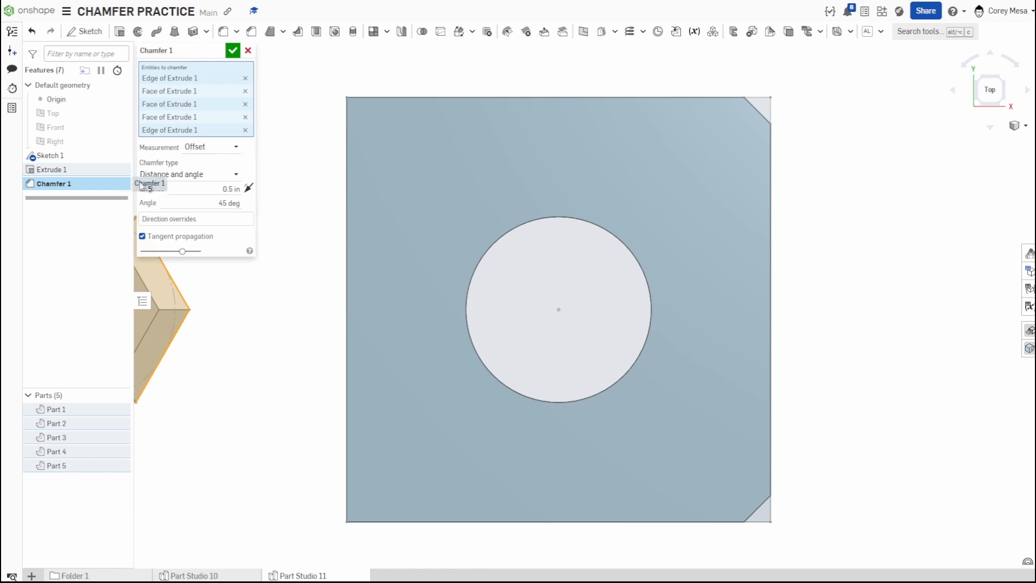
{"action": "left_click", "coordinate": [193, 177]}
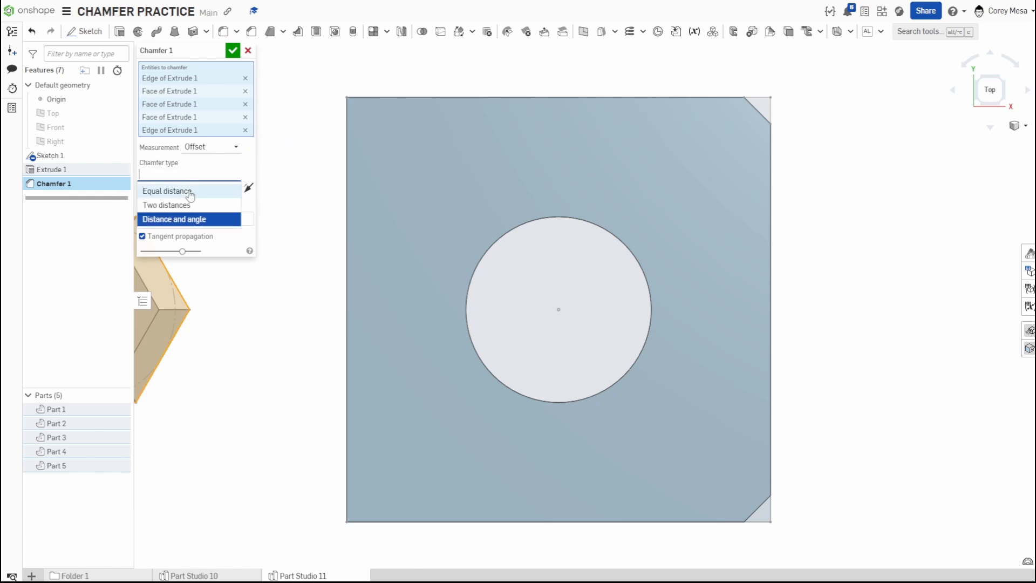
{"action": "left_click", "coordinate": [188, 194]}
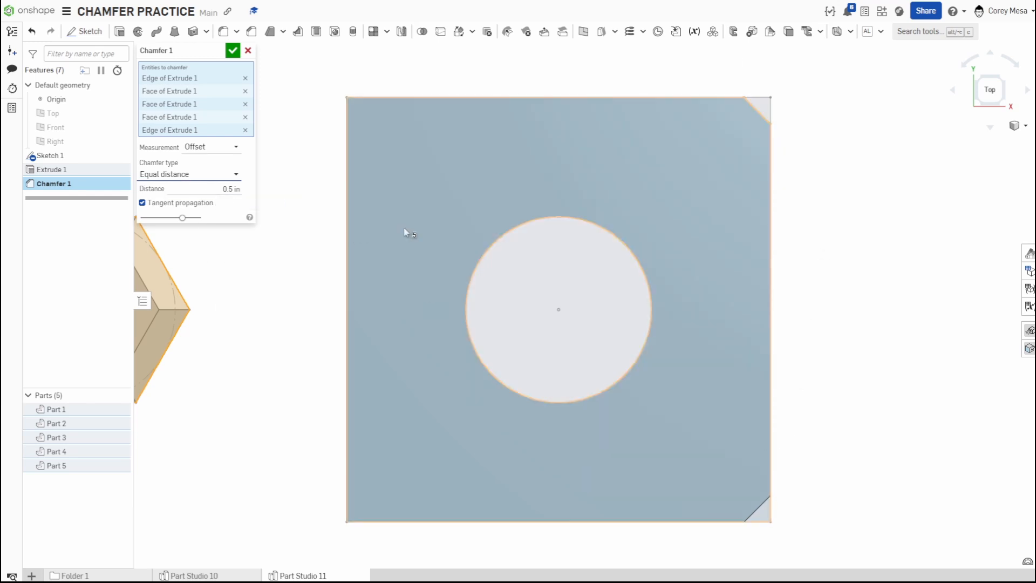
{"action": "left_click", "coordinate": [218, 175]}
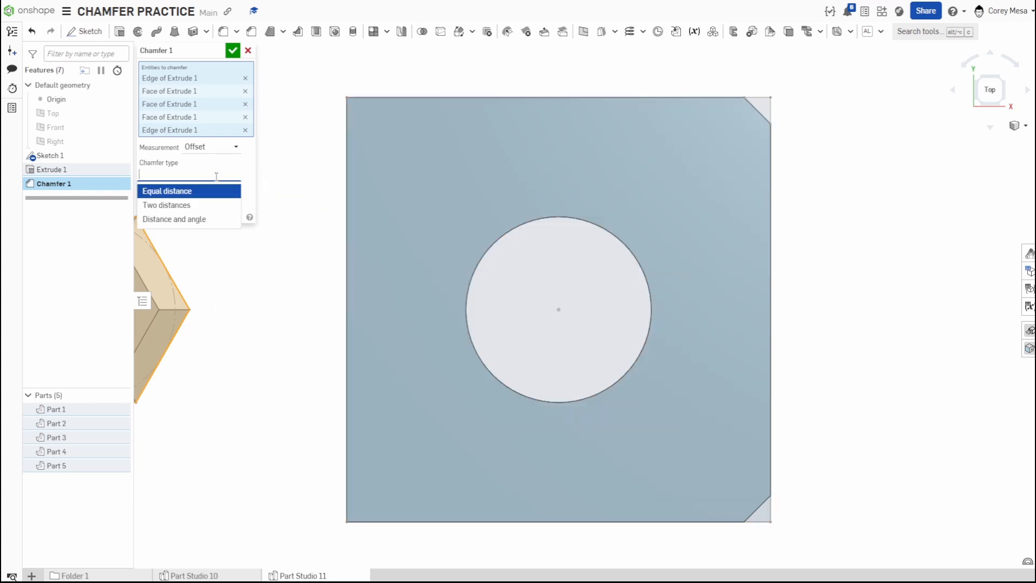
{"action": "left_click", "coordinate": [189, 207]}
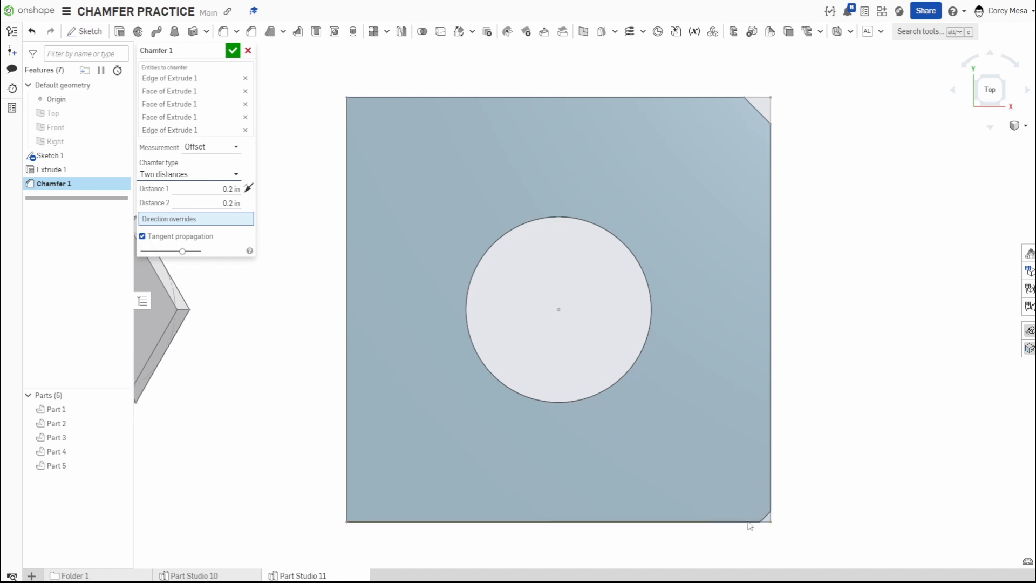
Set the chamfer's Distance 2 to 0.5 in.
{"action": "scroll", "coordinate": [756, 507], "scroll_direction": "up", "scroll_amount": 2}
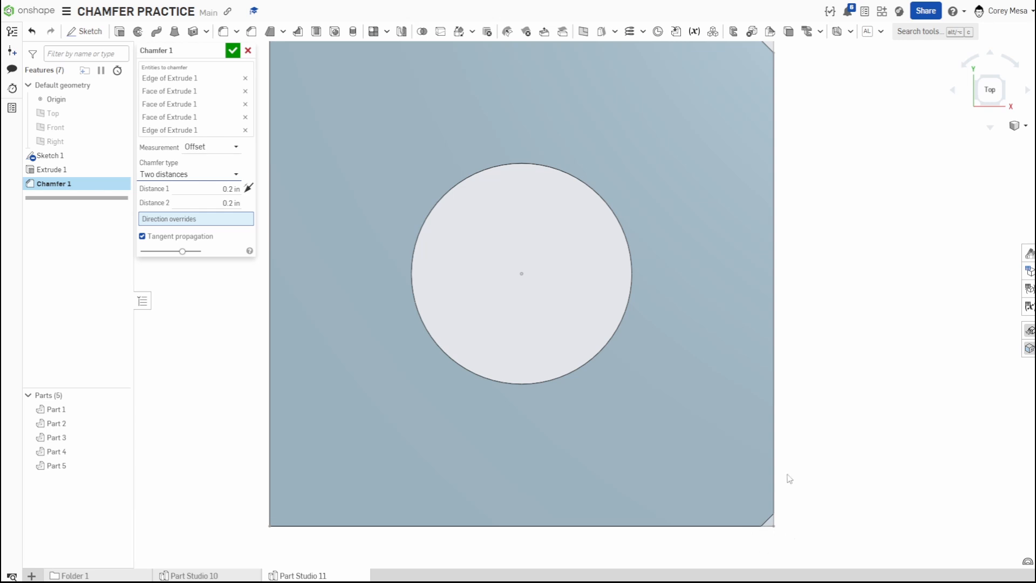
{"action": "scroll", "coordinate": [753, 264], "scroll_direction": "down", "scroll_amount": 3}
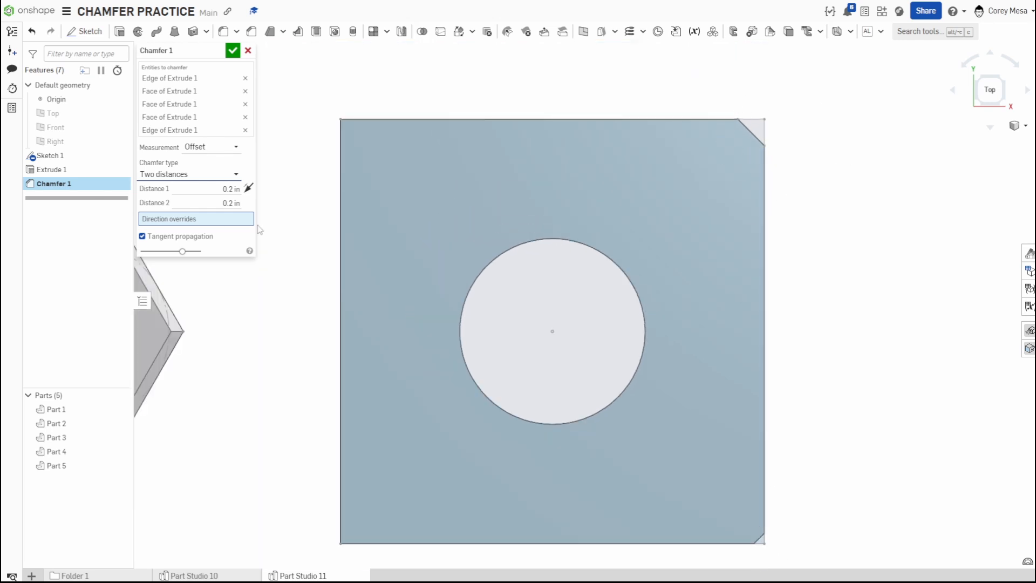
{"action": "left_click", "coordinate": [205, 198]}
{"action": "type", "text": ".5"}
{"action": "key", "text": "Return"}
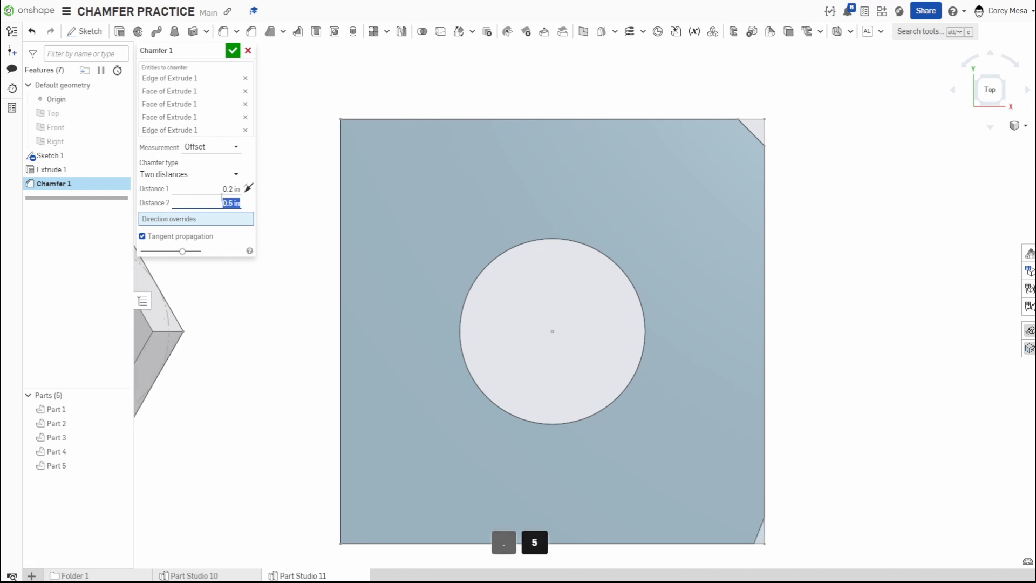
Set the chamfer's Distance 1 to 0.125 in.
{"action": "left_click", "coordinate": [222, 191]}
{"action": "type", "text": ".12"}
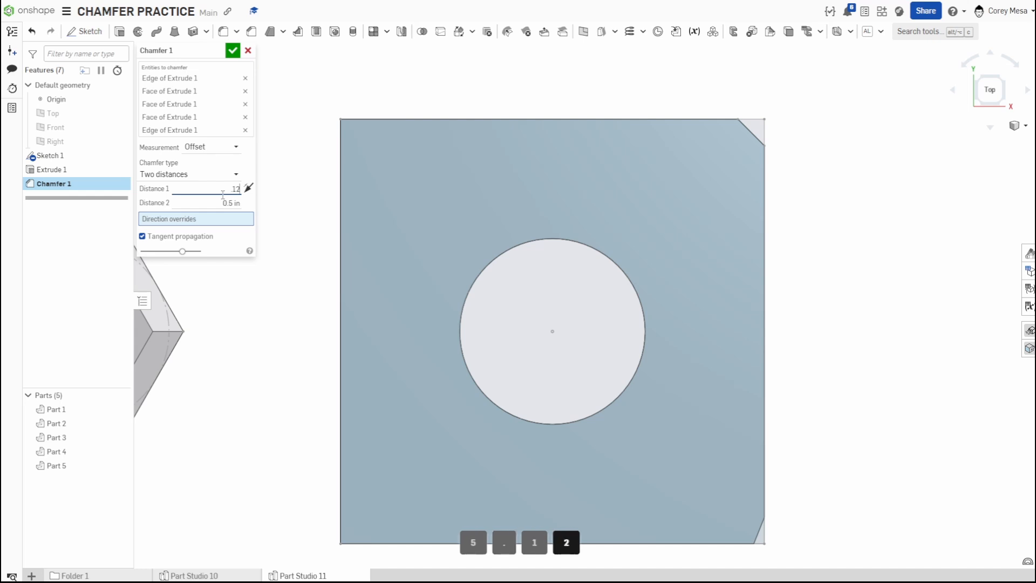
{"action": "type", "text": "5"}
{"action": "key", "text": "Return"}
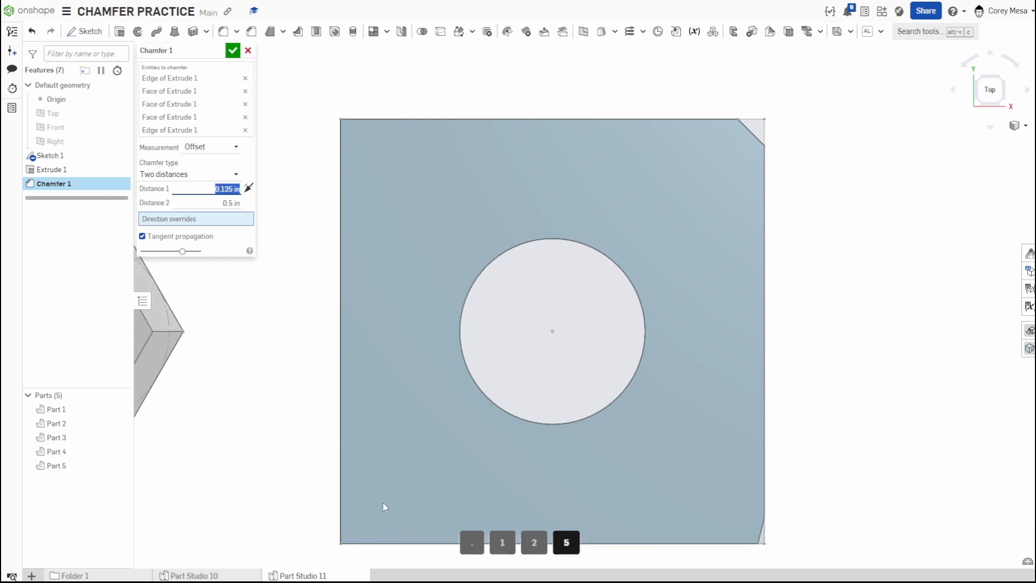
Zoom and orbit to examine the plate's chamfered lower-right corner.
{"action": "middle_click_drag", "start_coordinate": [383, 503], "coordinate": [359, 393]}
{"action": "scroll", "coordinate": [711, 456], "scroll_direction": "up", "scroll_amount": 2}
{"action": "right_click_drag", "start_coordinate": [711, 456], "coordinate": [770, 438]}
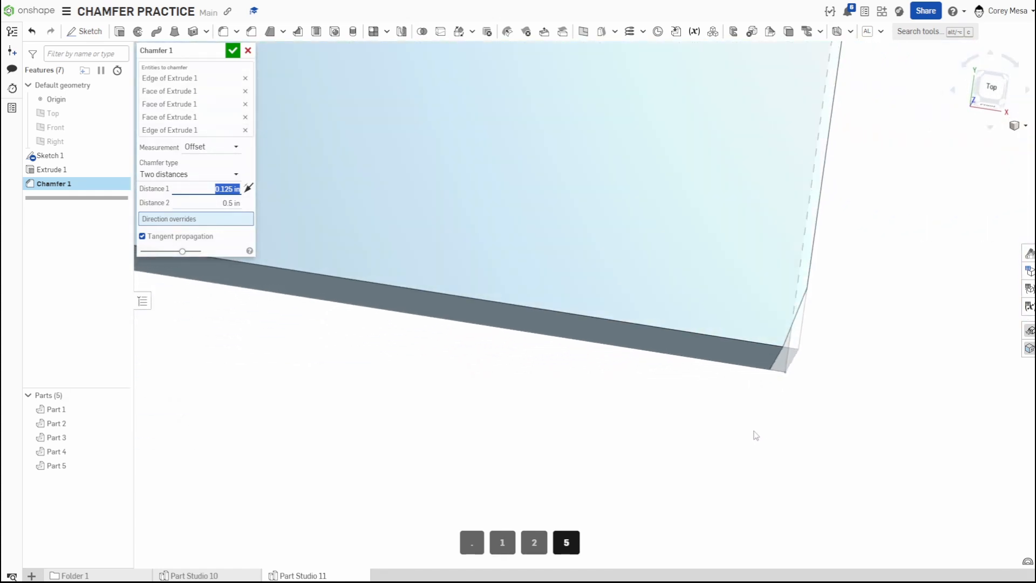
Change the chamfer type to Distance and angle.
{"action": "scroll", "coordinate": [751, 432], "scroll_direction": "down", "scroll_amount": 3}
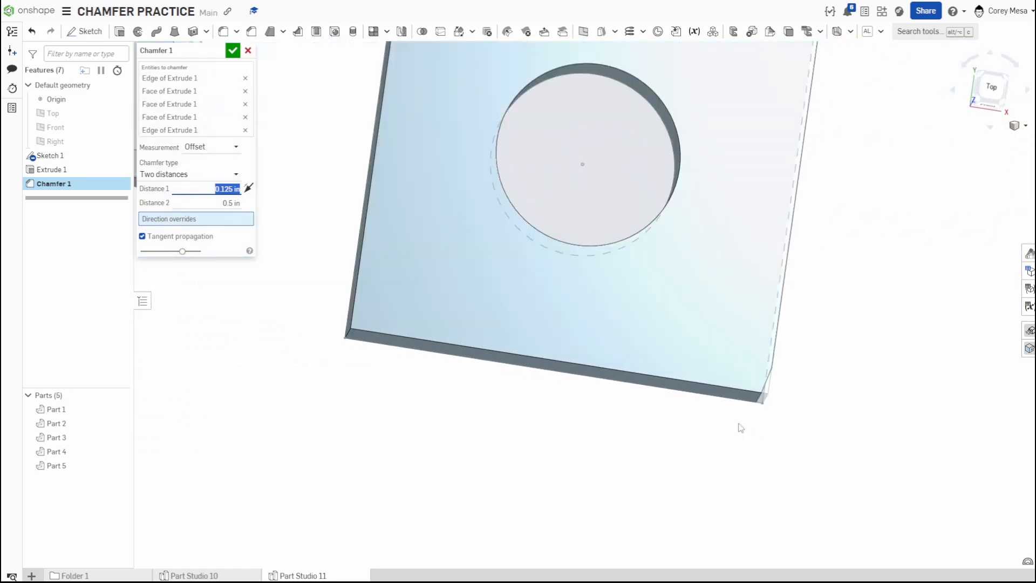
{"action": "left_click", "coordinate": [228, 174]}
{"action": "left_click", "coordinate": [206, 205]}
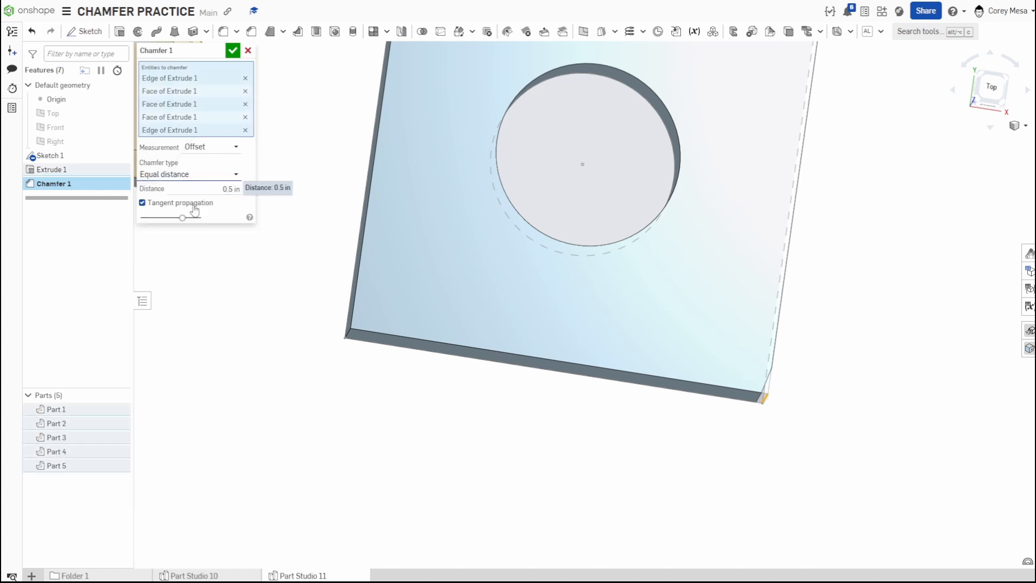
{"action": "left_click", "coordinate": [196, 177]}
{"action": "left_click", "coordinate": [196, 219]}
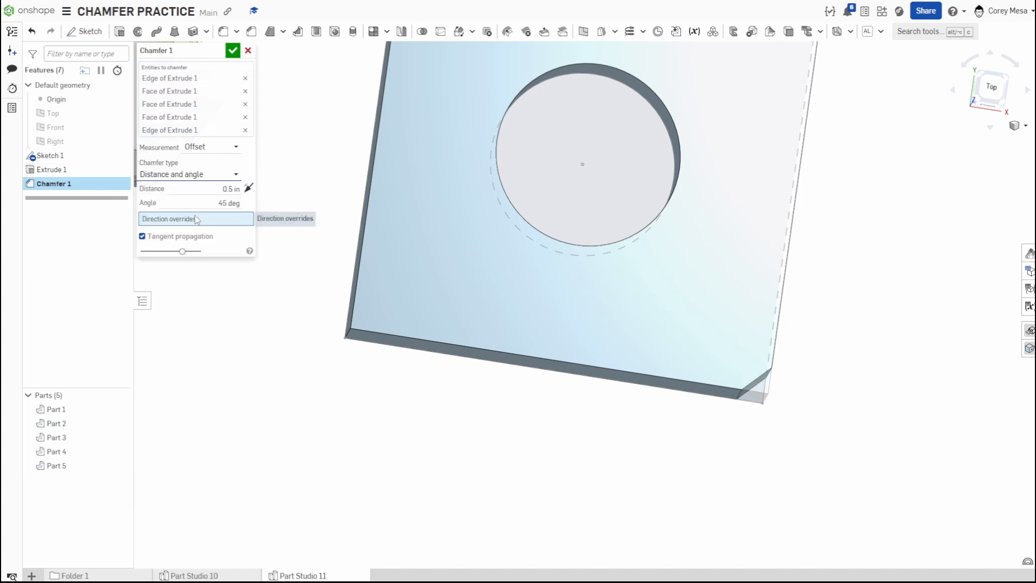
Try adding a plate corner edge as a chamfer direction override.
{"action": "scroll", "coordinate": [622, 353], "scroll_direction": "down", "scroll_amount": 3}
{"action": "mouse_move", "coordinate": [671, 373]}
{"action": "right_mouse_down"}
{"action": "mouse_move", "coordinate": [726, 377]}
{"action": "mouse_move", "coordinate": [694, 355]}
{"action": "mouse_move", "coordinate": [662, 390]}
{"action": "right_mouse_up"}
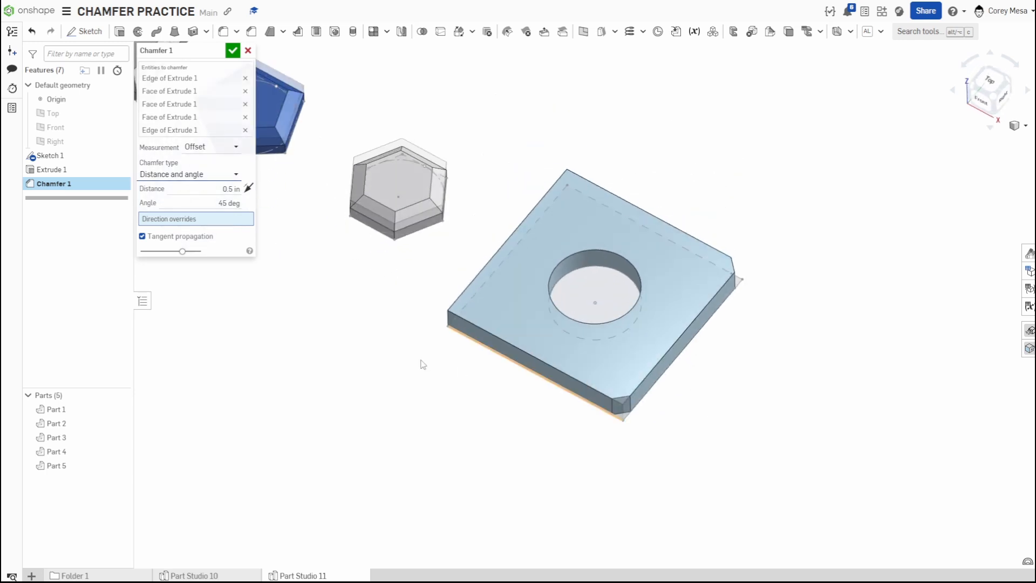
{"action": "left_click", "coordinate": [448, 319]}
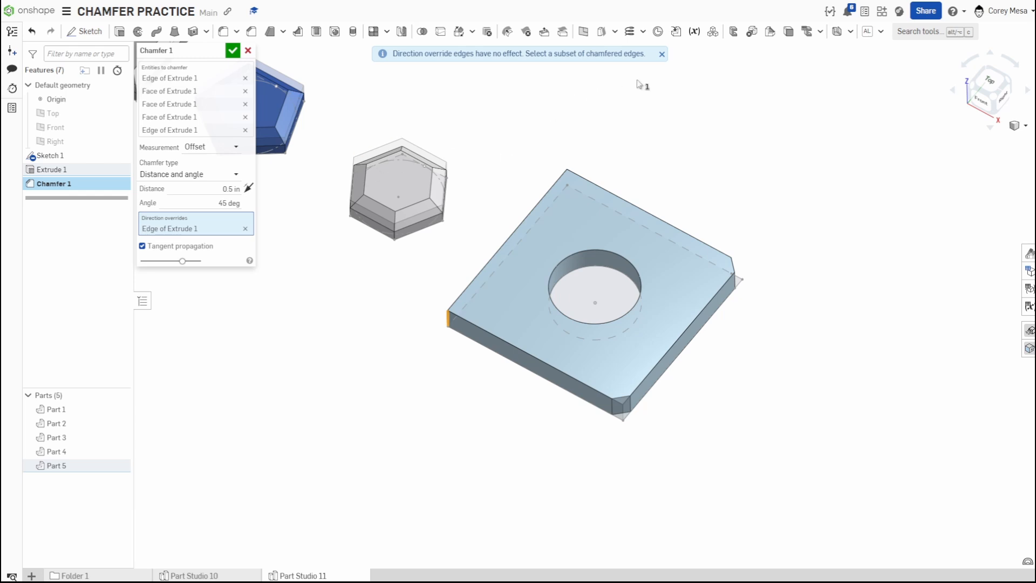
{"action": "left_click", "coordinate": [245, 228]}
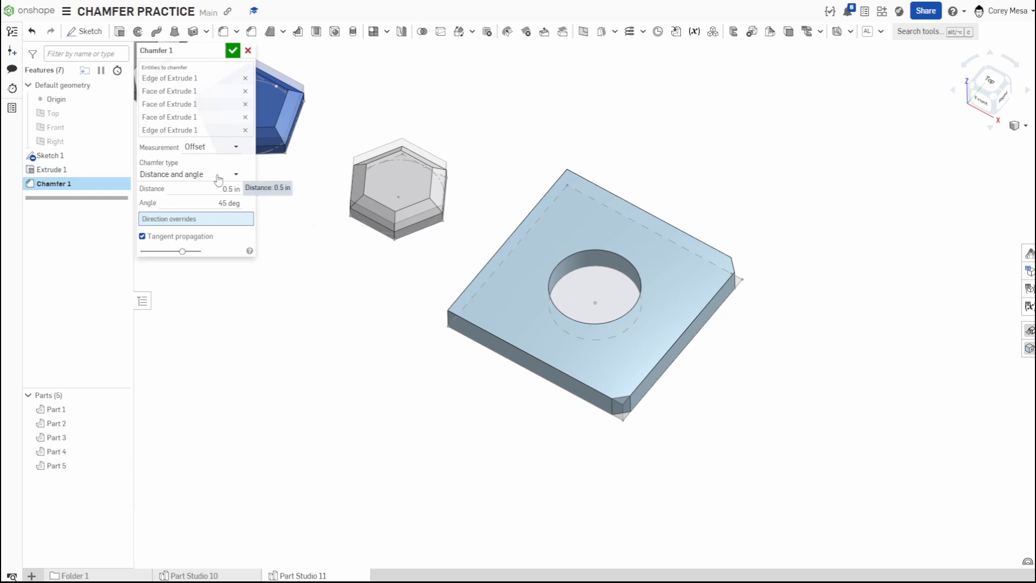
Add the plate's two other vertical corner edges to the chamfer selection.
{"action": "left_click", "coordinate": [201, 131]}
{"action": "left_click", "coordinate": [447, 323]}
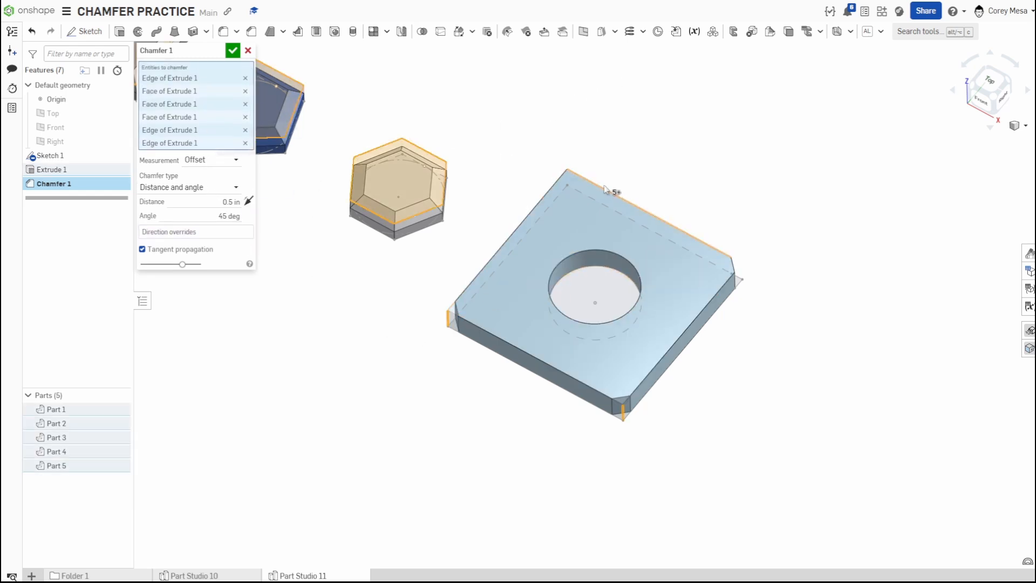
{"action": "right_click_drag", "start_coordinate": [571, 193], "coordinate": [600, 198]}
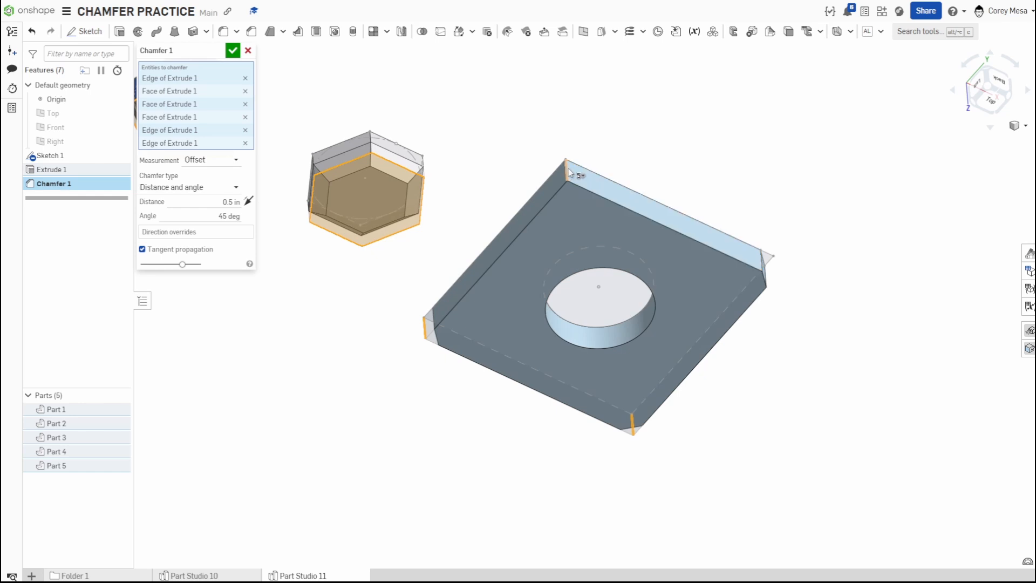
{"action": "left_click", "coordinate": [566, 168]}
Review the chamfered parts from several angles and accept the chamfer.
{"action": "right_click_drag", "start_coordinate": [768, 397], "coordinate": [775, 326]}
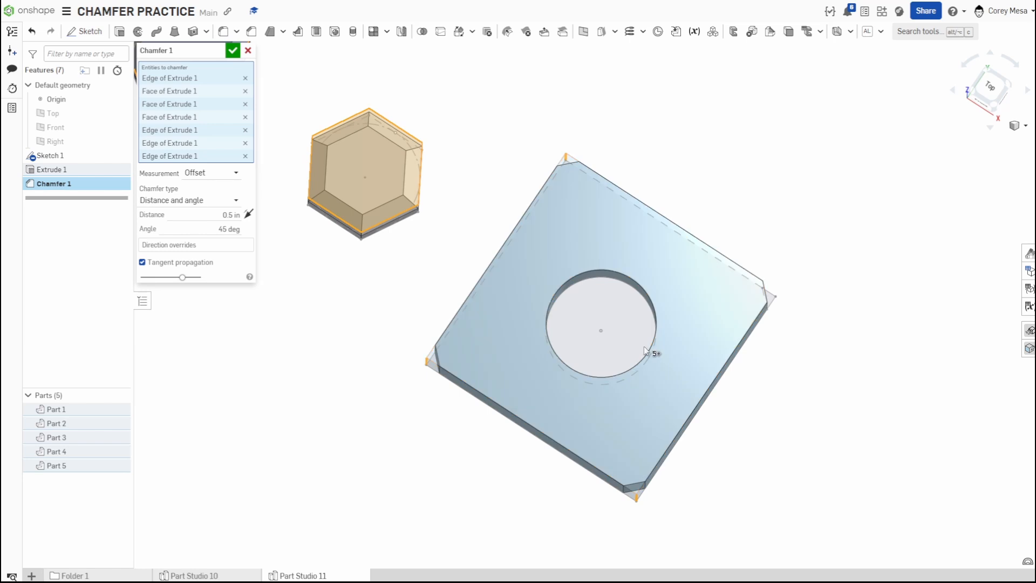
{"action": "right_click_drag", "start_coordinate": [710, 459], "coordinate": [726, 409]}
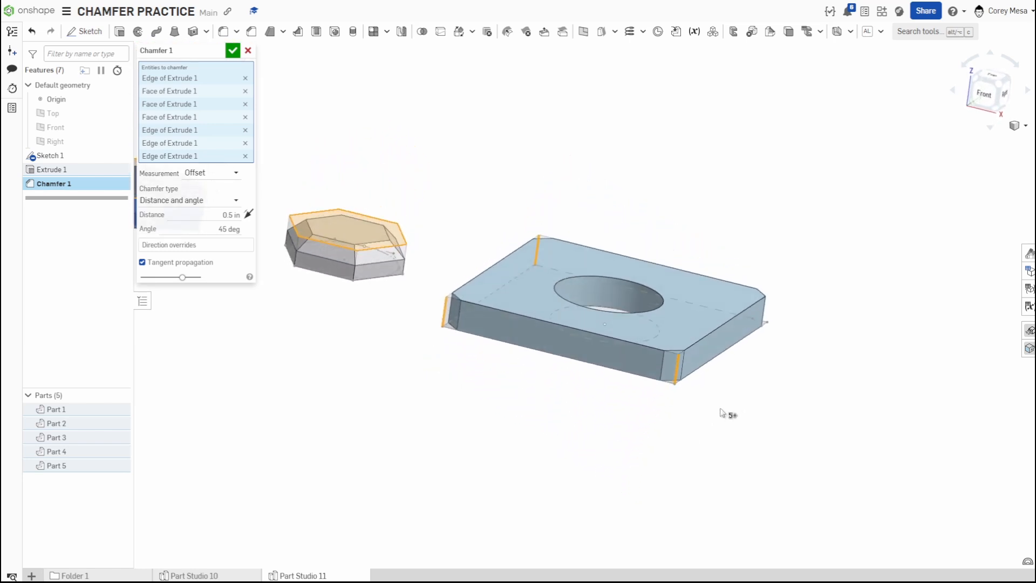
{"action": "scroll", "coordinate": [588, 382], "scroll_direction": "down", "scroll_amount": 3}
{"action": "middle_click_drag", "start_coordinate": [488, 369], "coordinate": [870, 415]}
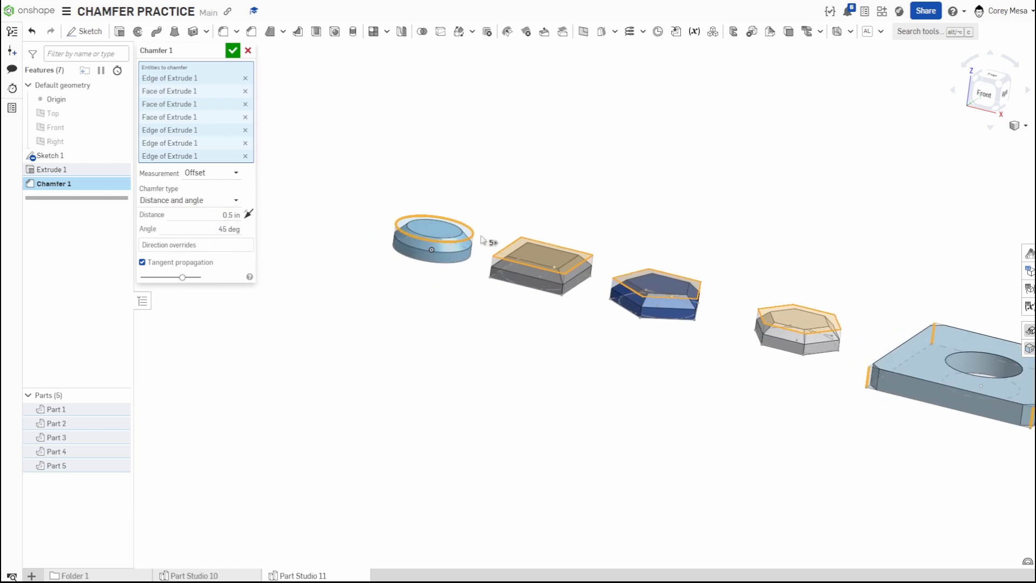
{"action": "scroll", "coordinate": [481, 236], "scroll_direction": "up", "scroll_amount": 5}
{"action": "left_click", "coordinate": [990, 76]}
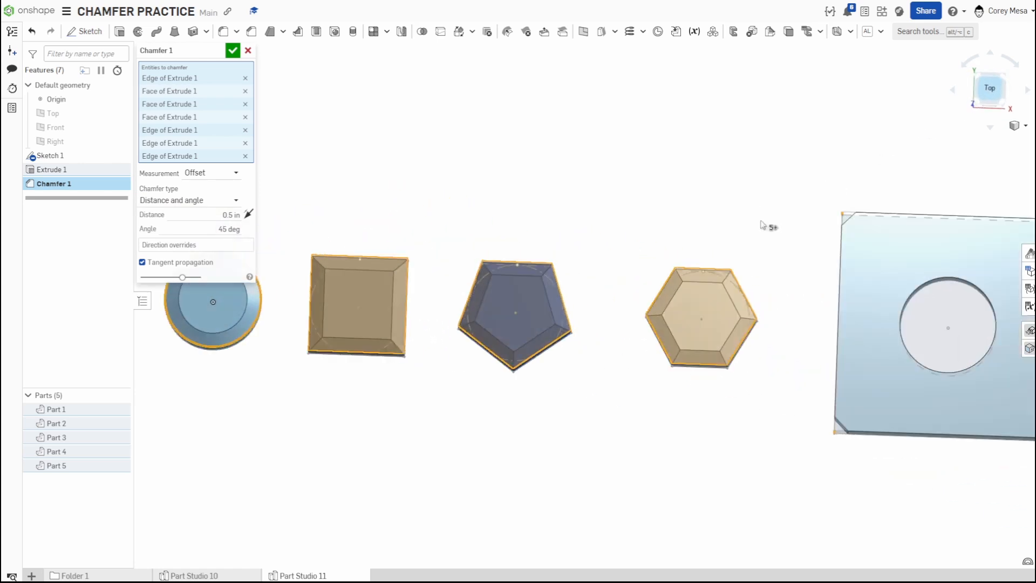
{"action": "middle_click_drag", "start_coordinate": [694, 352], "coordinate": [880, 333]}
{"action": "right_click_drag", "start_coordinate": [498, 375], "coordinate": [506, 304]}
{"action": "left_click", "coordinate": [233, 51]}
Hide Sketch 1's geometry in the model view.
{"action": "scroll", "coordinate": [514, 343], "scroll_direction": "up", "scroll_amount": 5}
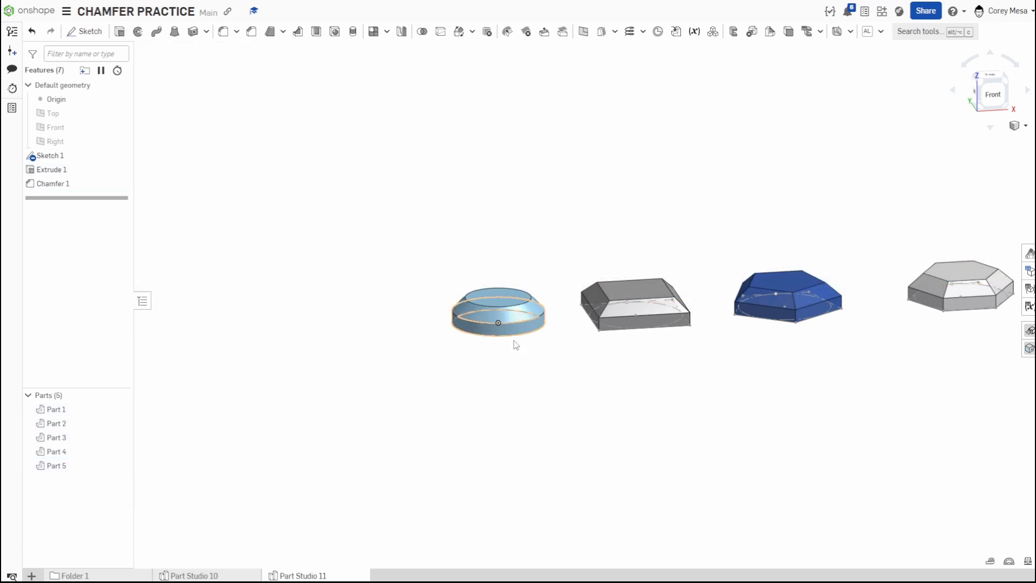
{"action": "mouse_move", "coordinate": [561, 225]}
{"action": "right_mouse_down"}
{"action": "mouse_move", "coordinate": [613, 280]}
{"action": "mouse_move", "coordinate": [566, 266]}
{"action": "right_mouse_up"}
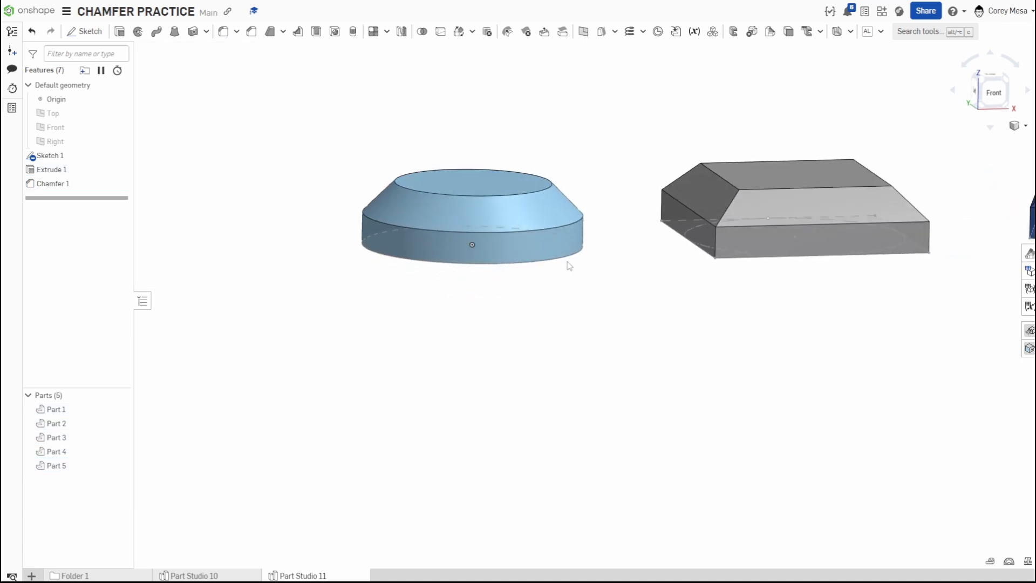
{"action": "left_click", "coordinate": [120, 155]}
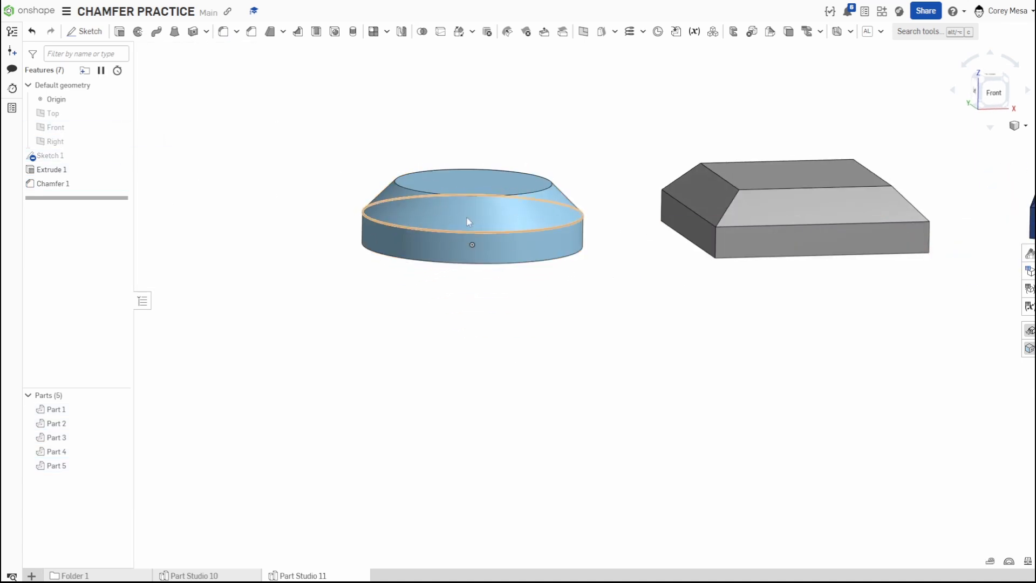
Mirror the cylinder part about its top face.
{"action": "left_click", "coordinate": [526, 182]}
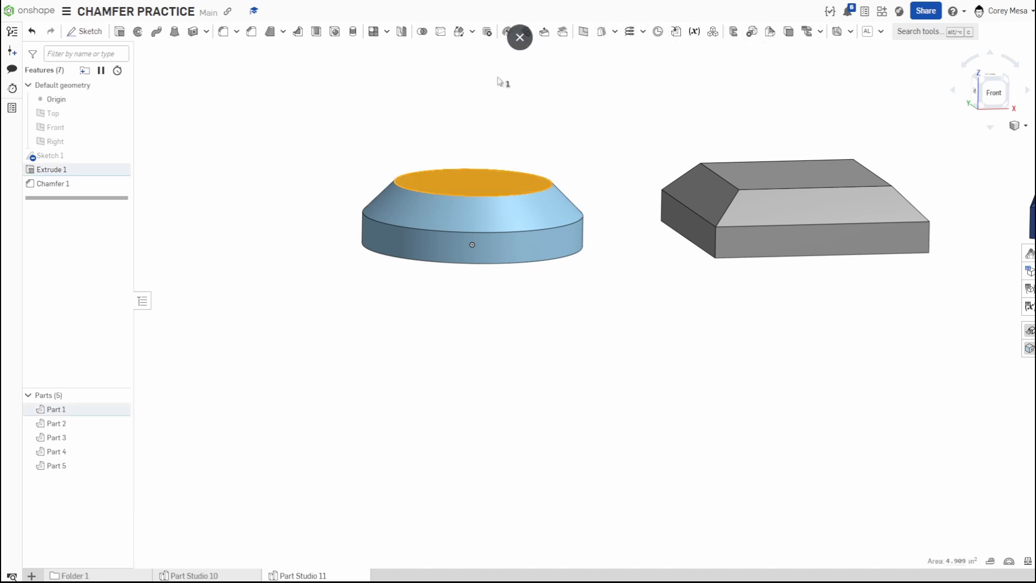
{"action": "left_click", "coordinate": [402, 31]}
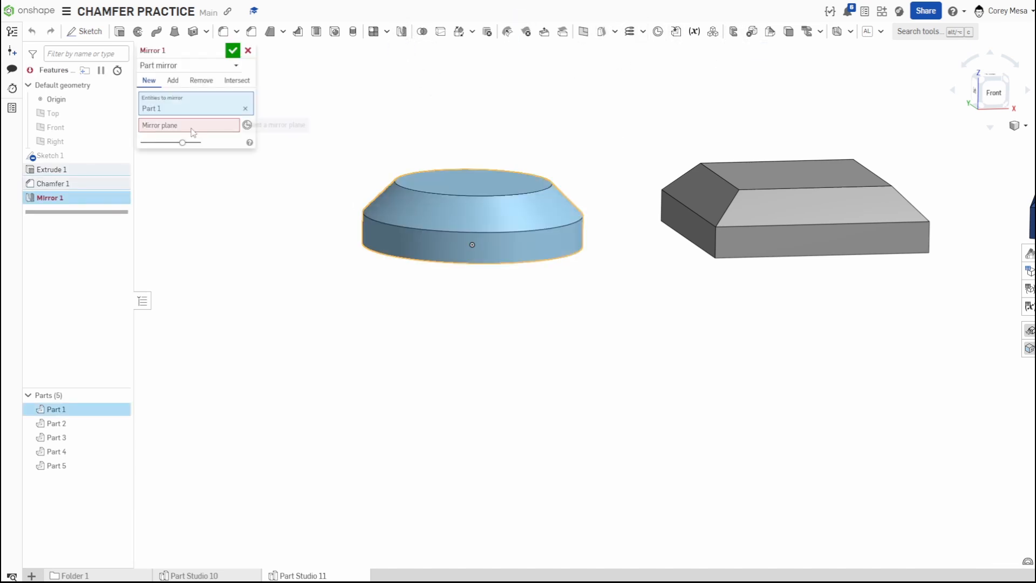
{"action": "left_click", "coordinate": [510, 180]}
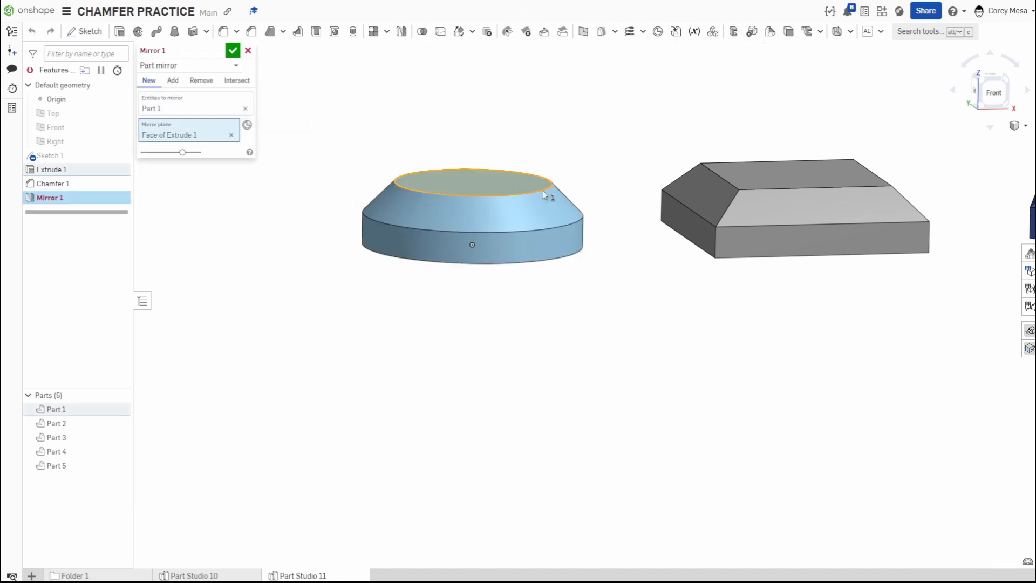
{"action": "left_click", "coordinate": [232, 51]}
Delete the Mirror 1 feature.
{"action": "right_click_drag", "start_coordinate": [502, 270], "coordinate": [467, 171]}
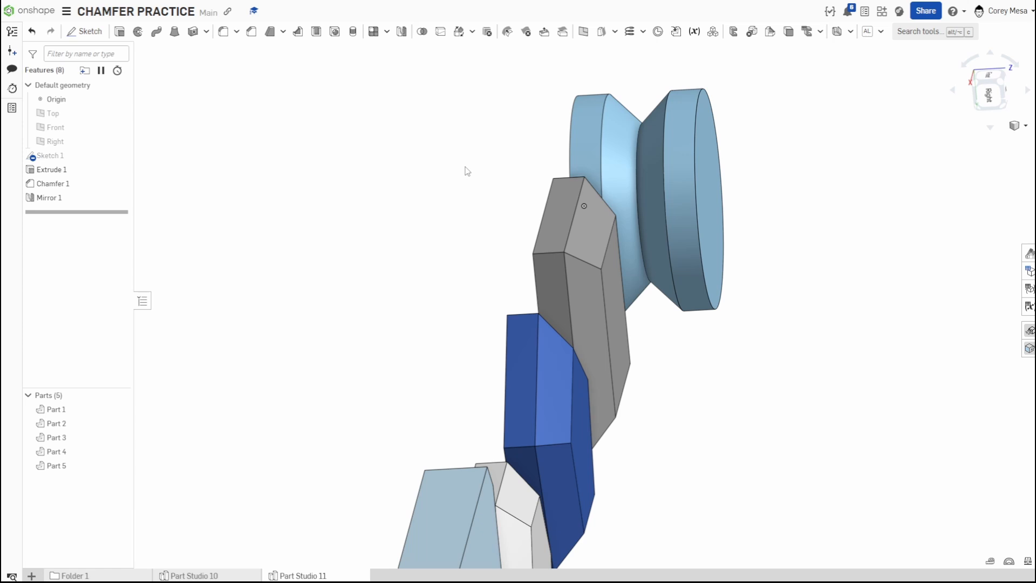
{"action": "right_click_drag", "start_coordinate": [666, 202], "coordinate": [534, 206]}
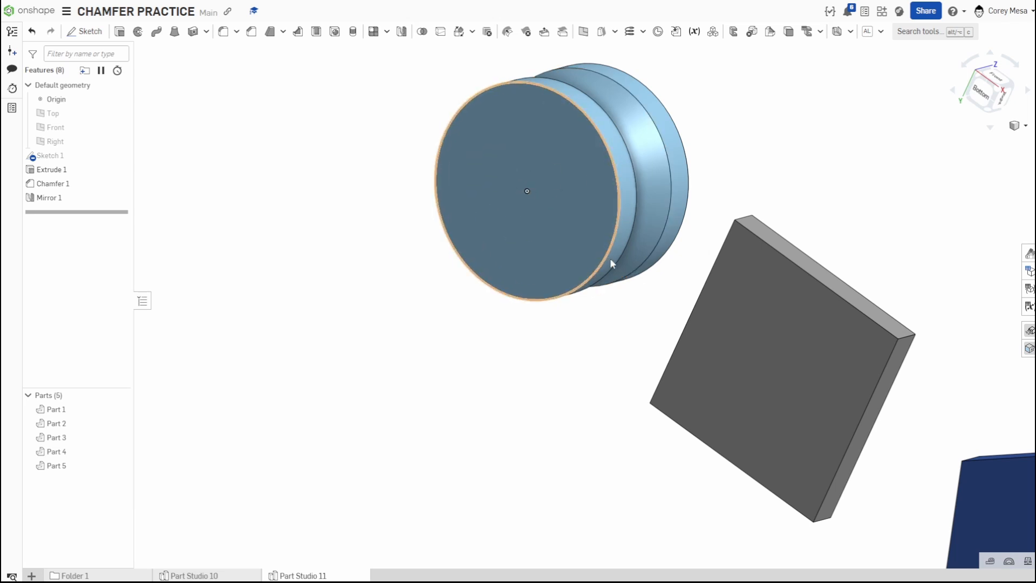
{"action": "right_click_drag", "start_coordinate": [764, 207], "coordinate": [806, 283]}
{"action": "scroll", "coordinate": [806, 283], "scroll_direction": "down", "scroll_amount": 3}
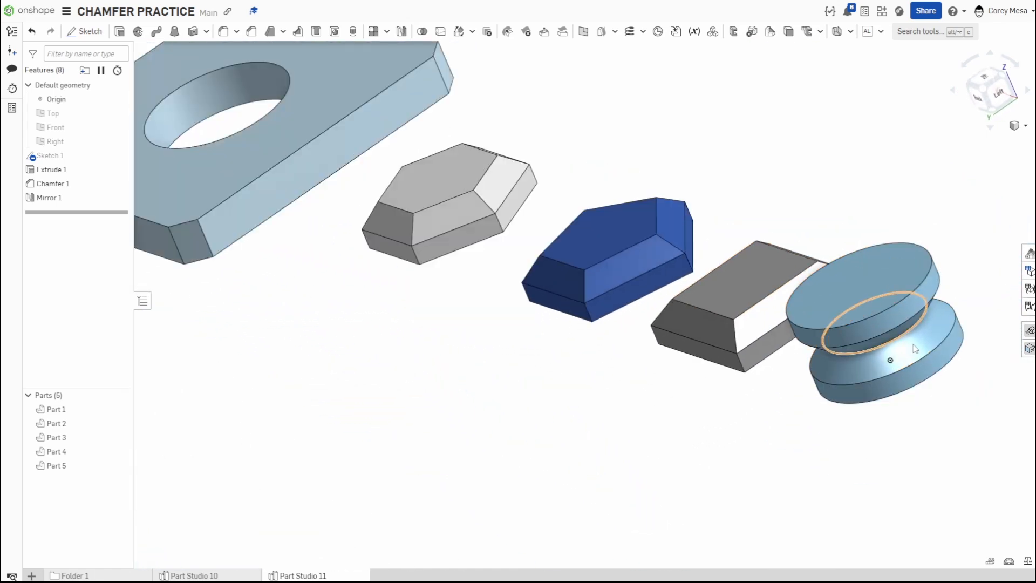
{"action": "right_click_drag", "start_coordinate": [916, 348], "coordinate": [851, 343]}
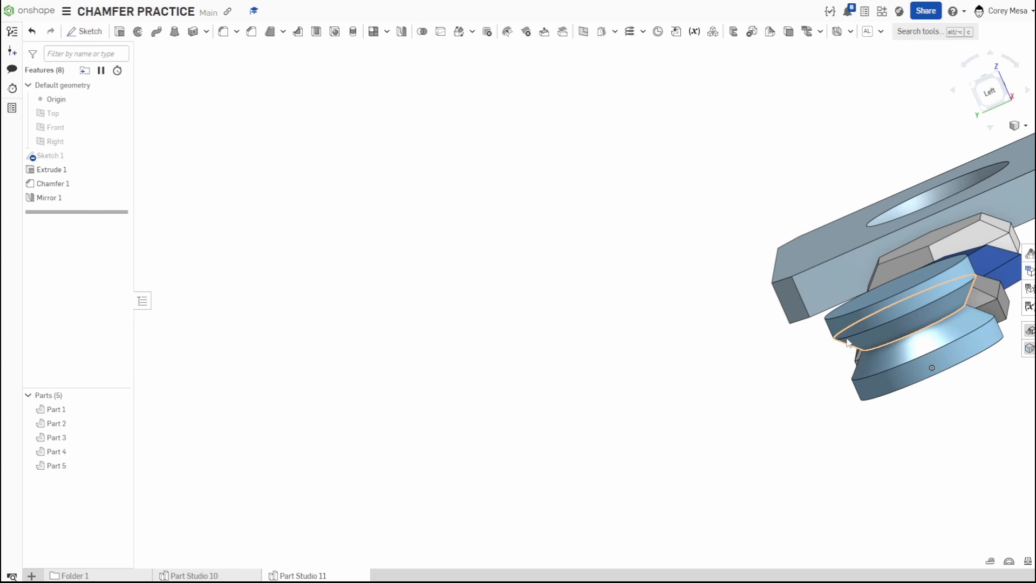
{"action": "left_click", "coordinate": [50, 203]}
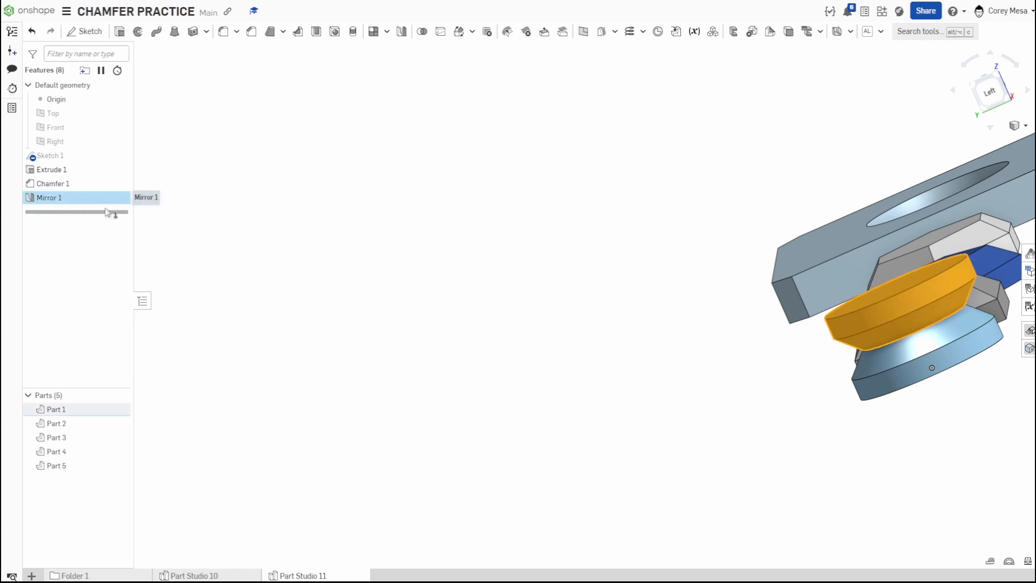
{"action": "key", "text": "BackSpace"}
{"action": "right_click_drag", "start_coordinate": [934, 175], "coordinate": [905, 227]}
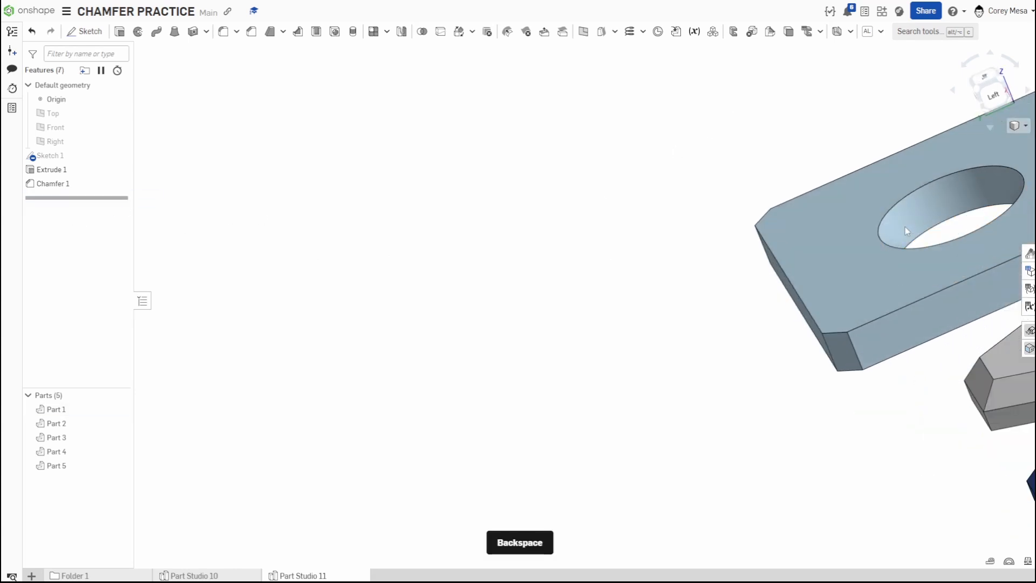
{"action": "middle_click_drag", "start_coordinate": [922, 189], "coordinate": [562, 228]}
{"action": "right_click_drag", "start_coordinate": [685, 299], "coordinate": [557, 244]}
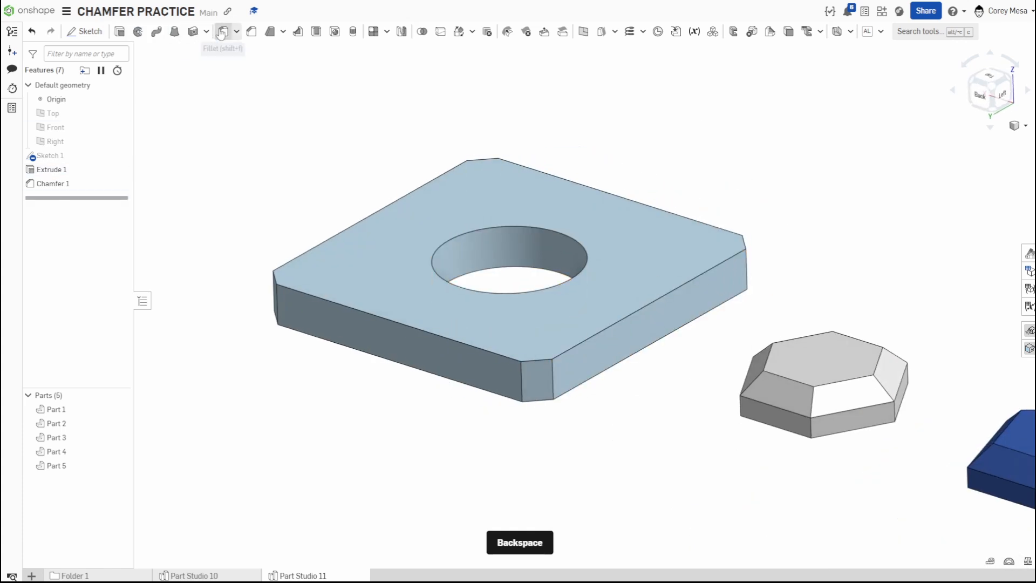
{"action": "left_click", "coordinate": [252, 32]}
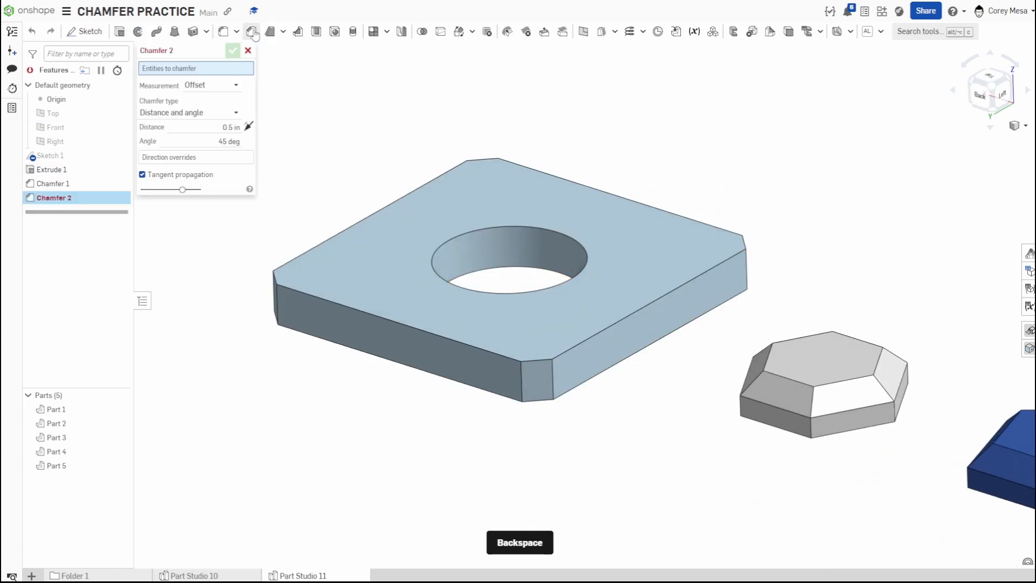
{"action": "left_click", "coordinate": [244, 47]}
Edit Chamfer 1 and try adding the hole's top edge to it.
{"action": "double_click", "coordinate": [88, 184]}
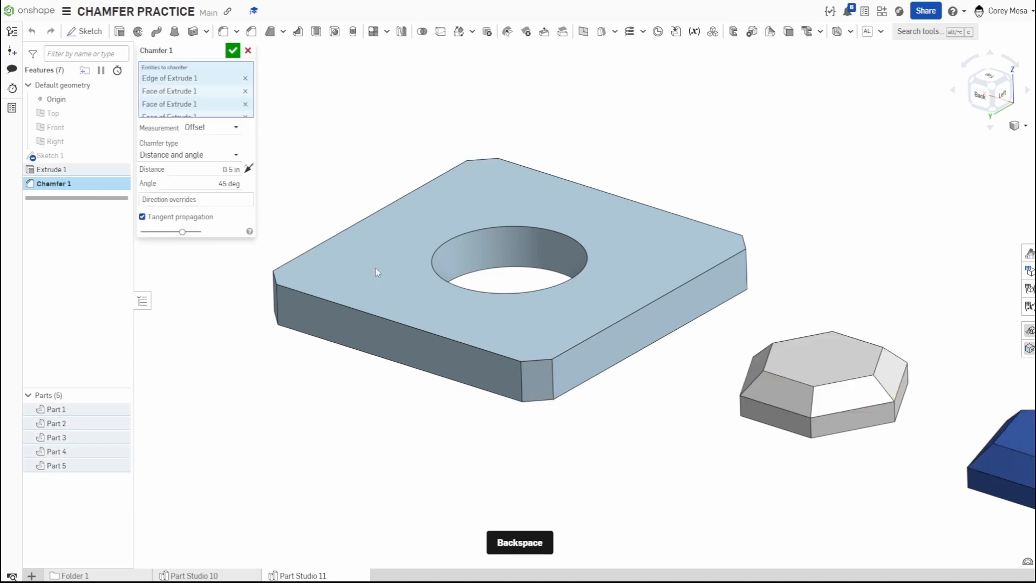
{"action": "left_click", "coordinate": [494, 231]}
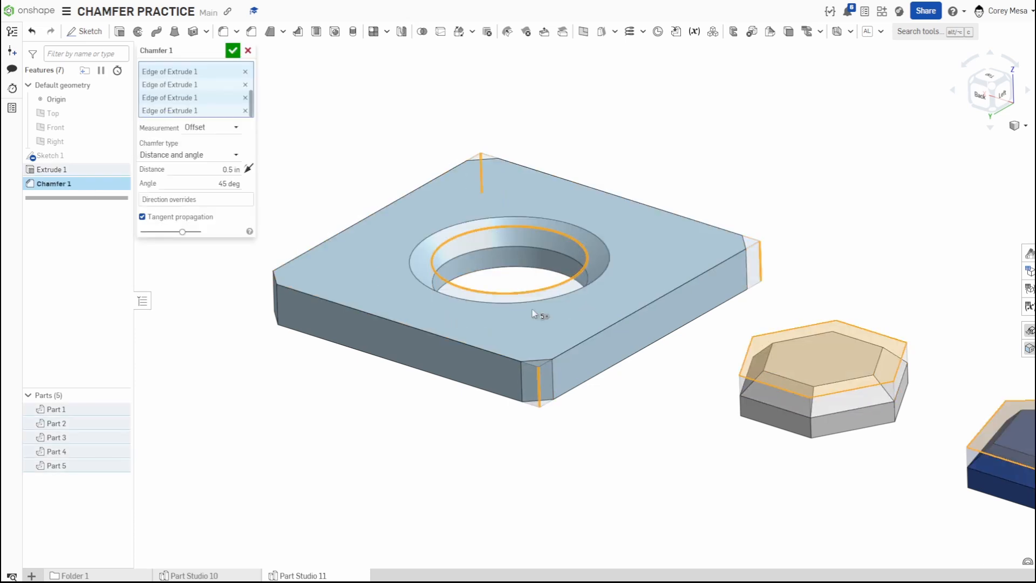
{"action": "right_click_drag", "start_coordinate": [536, 317], "coordinate": [561, 347]}
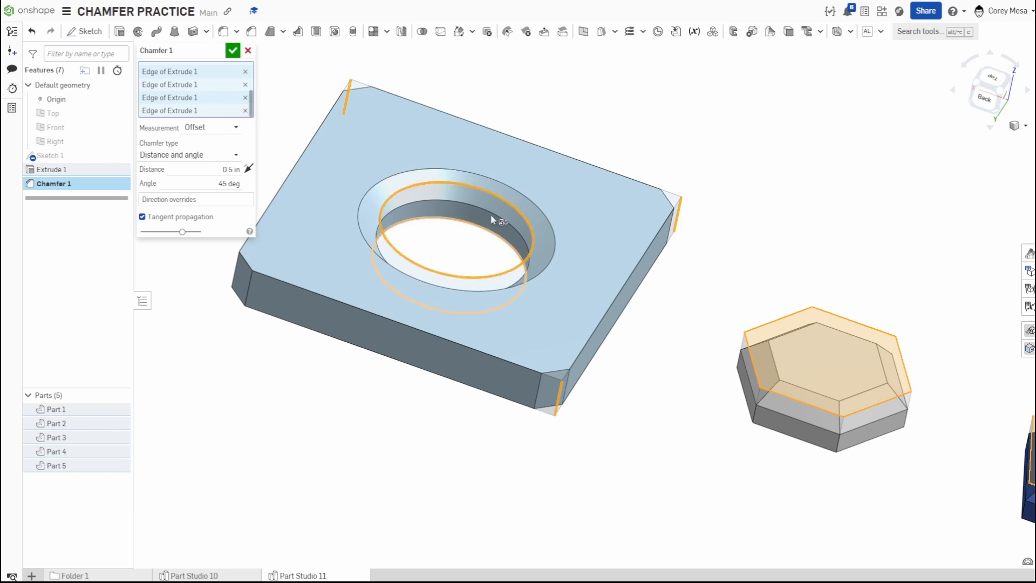
{"action": "left_click", "coordinate": [497, 195]}
{"action": "left_click", "coordinate": [233, 50]}
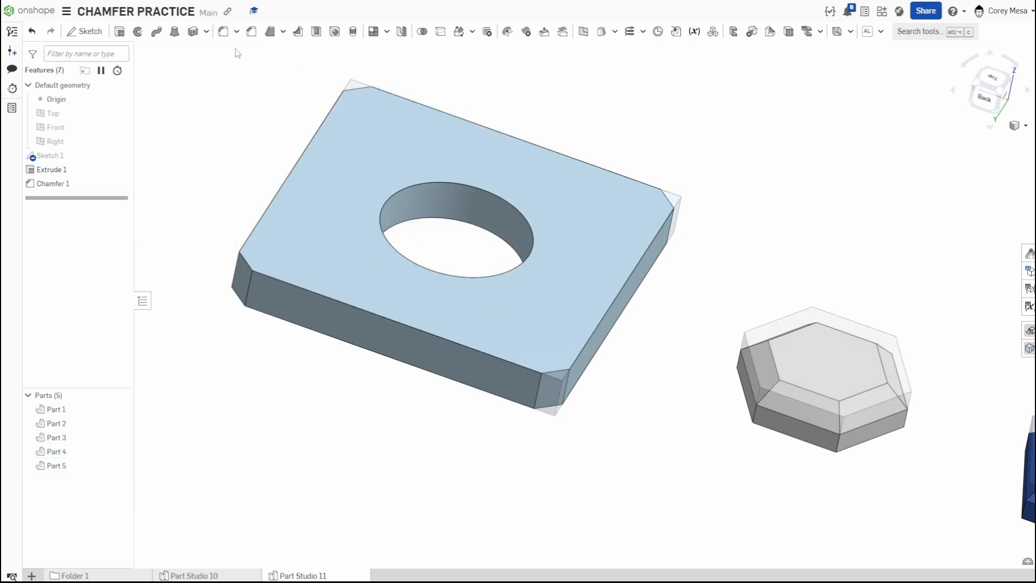
Start a new chamfer feature and rename it countersink chamfer.
{"action": "left_click", "coordinate": [251, 33]}
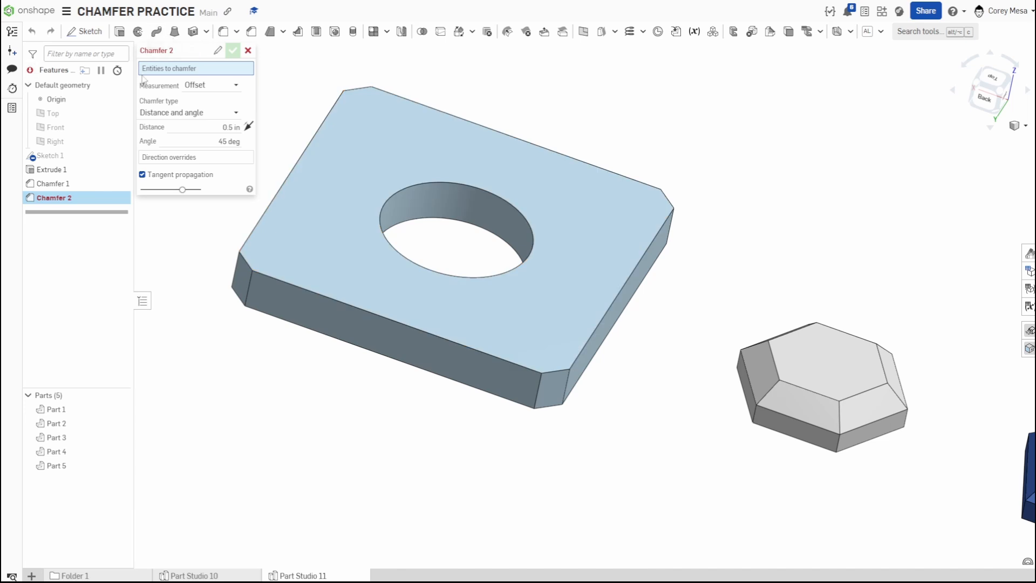
{"action": "left_click", "coordinate": [217, 51]}
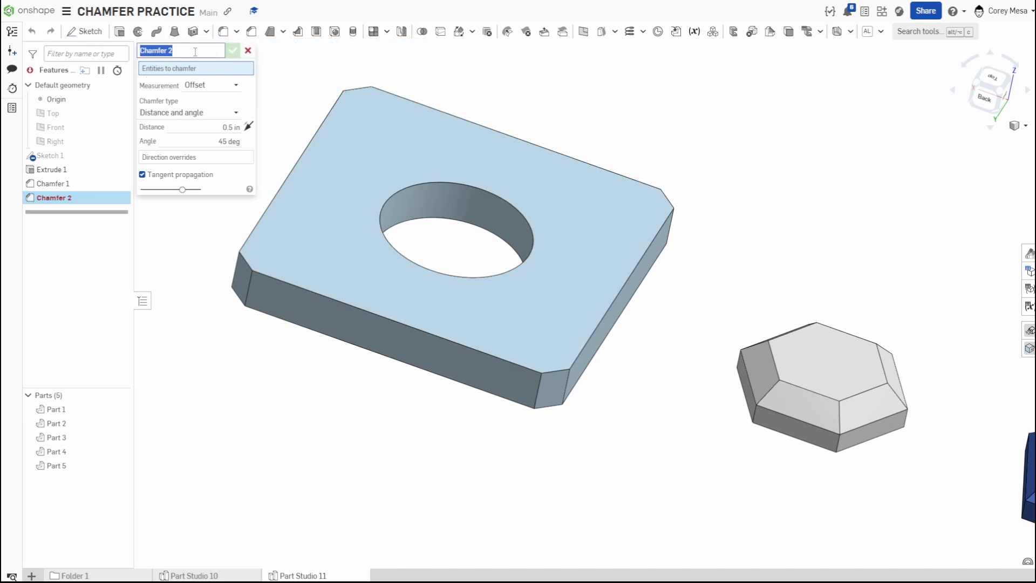
{"action": "type", "text": "coun"}
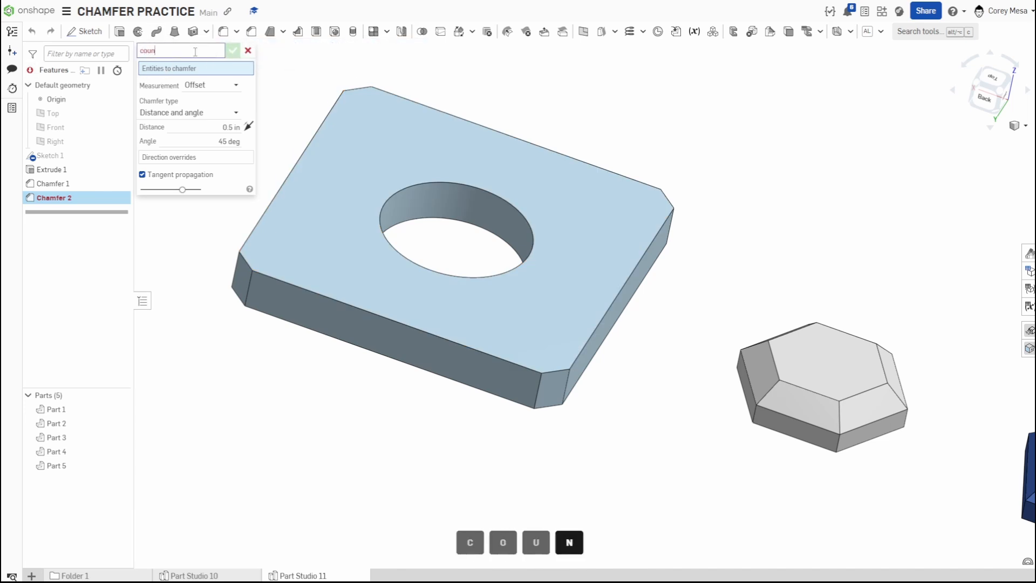
{"action": "type", "text": "tersink c"}
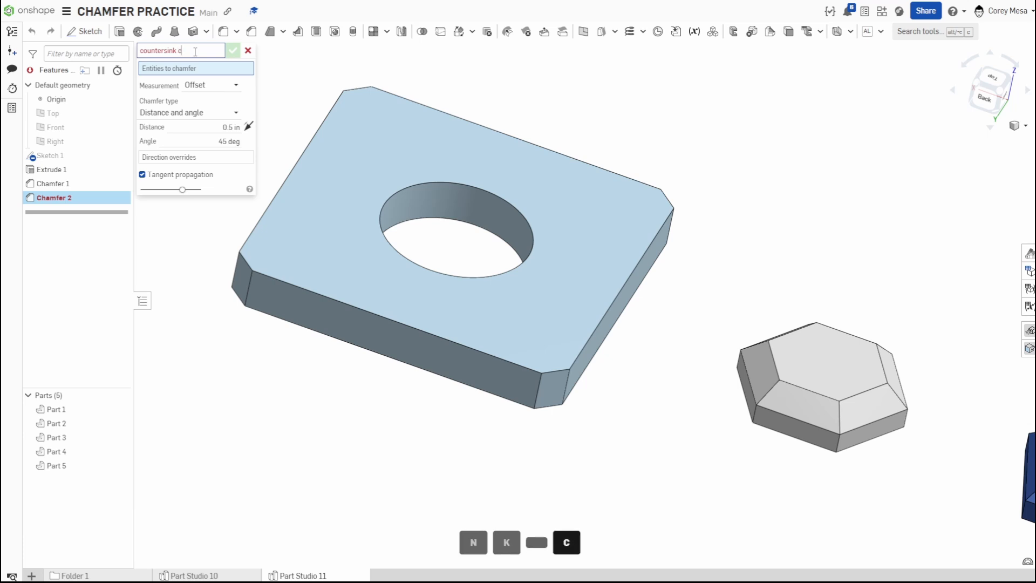
{"action": "type", "text": "hamfer"}
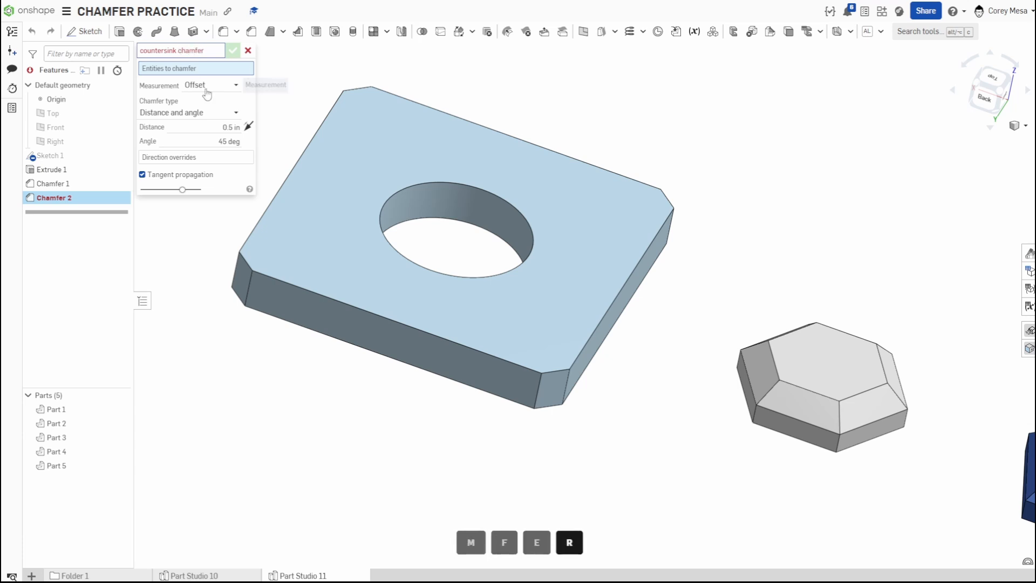
Select the hole's top edge for the countersink chamfer and set its distance to 0.25 in.
{"action": "left_click", "coordinate": [505, 208]}
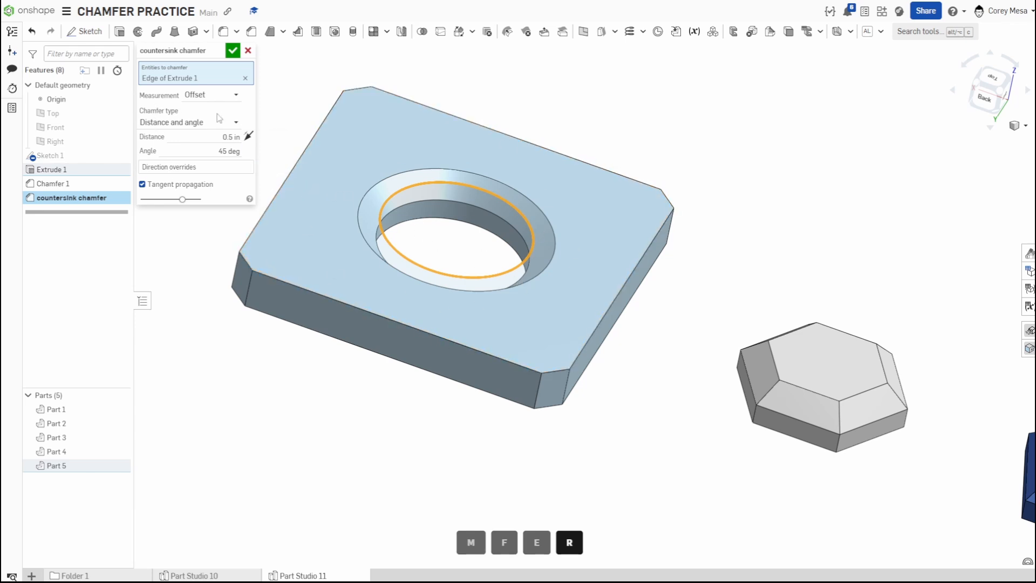
{"action": "left_click", "coordinate": [231, 139]}
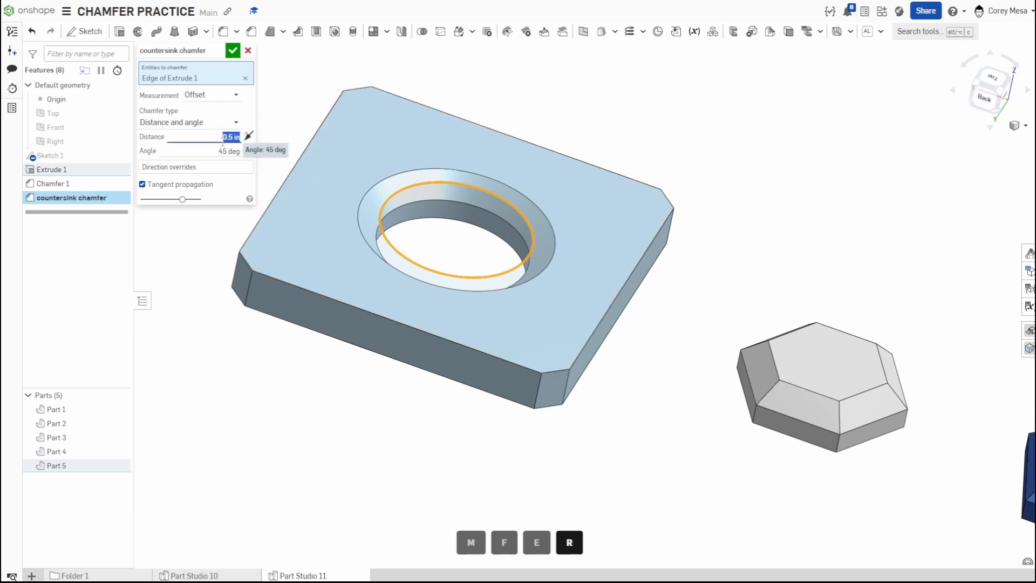
{"action": "type", "text": ".25"}
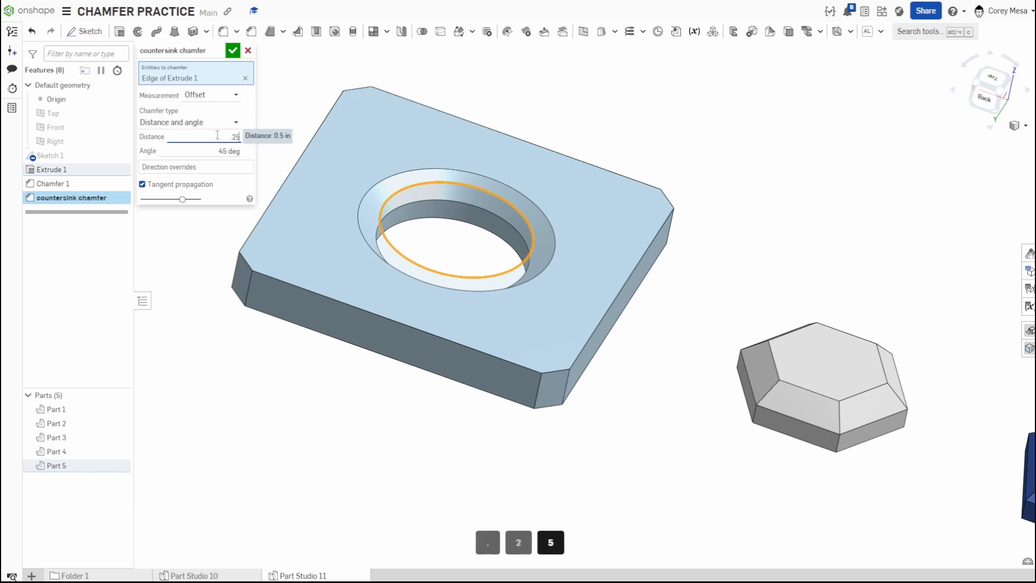
{"action": "key", "text": "Return"}
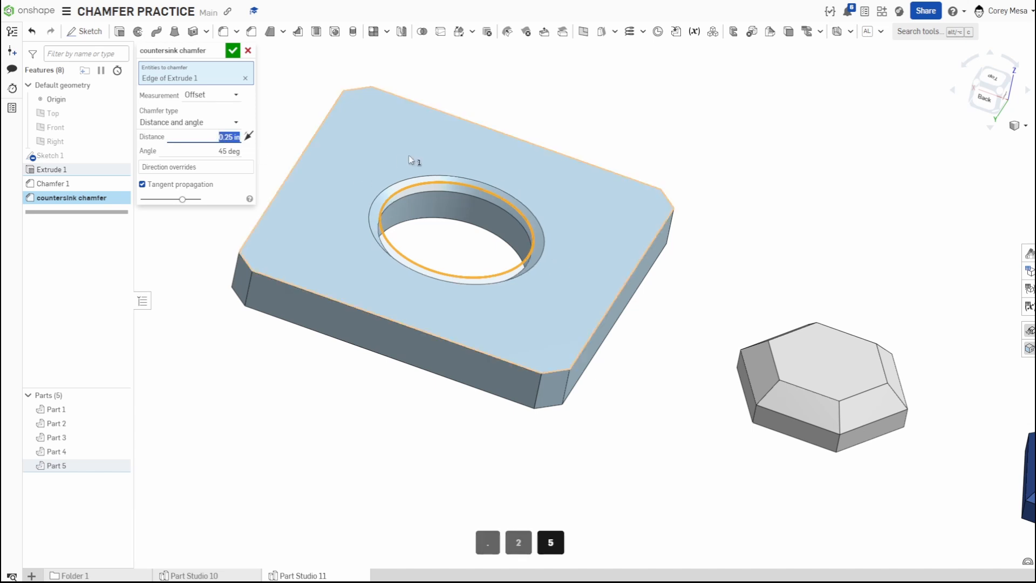
Set the countersink chamfer angle to 15.735 deg and accept the feature.
{"action": "right_click_drag", "start_coordinate": [540, 324], "coordinate": [530, 292]}
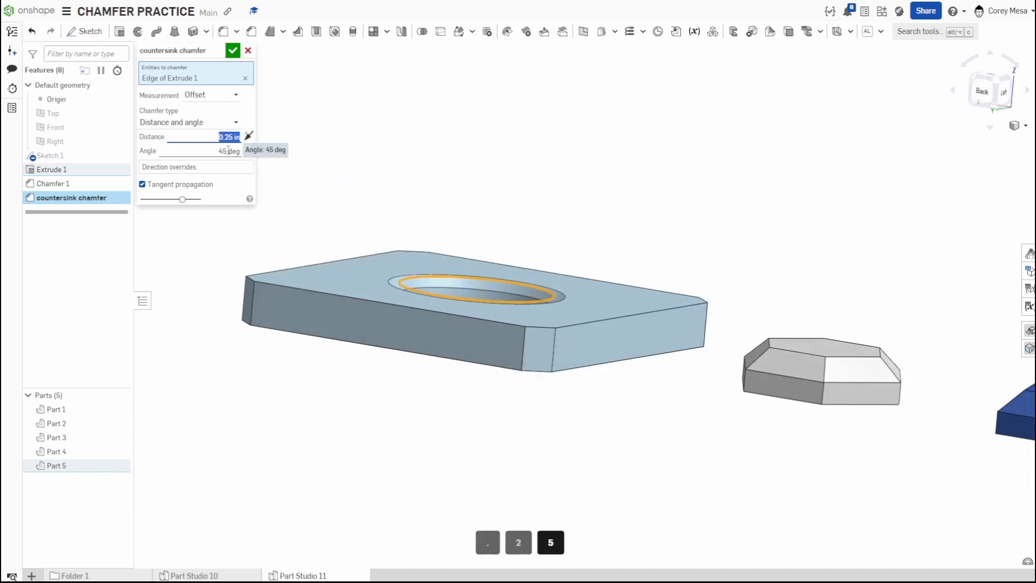
{"action": "left_click", "coordinate": [229, 151]}
{"action": "type", "text": "15."}
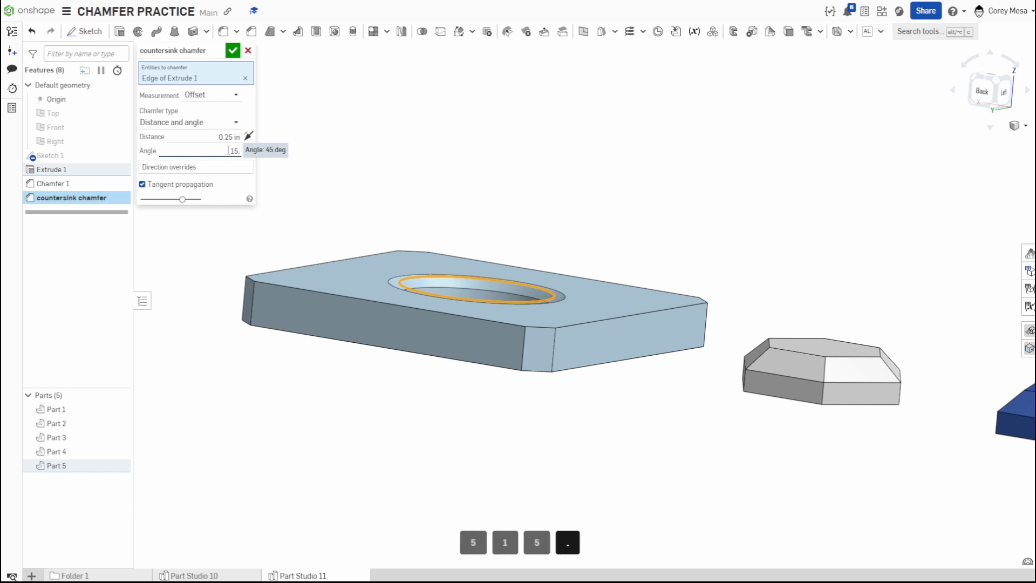
{"action": "type", "text": "735"}
{"action": "key", "text": "Return"}
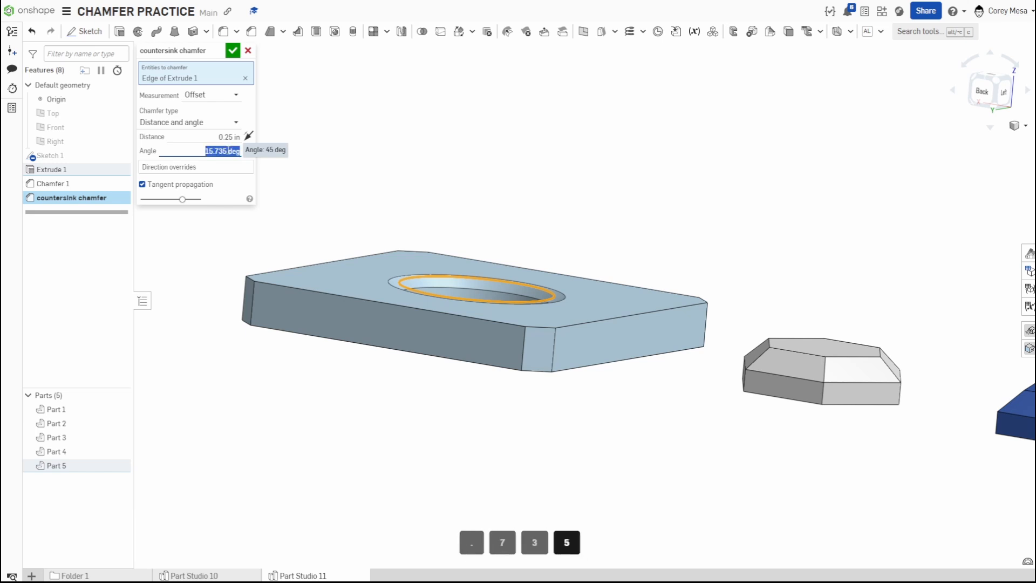
{"action": "scroll", "coordinate": [410, 293], "scroll_direction": "up", "scroll_amount": 5}
{"action": "scroll", "coordinate": [473, 270], "scroll_direction": "up", "scroll_amount": 3}
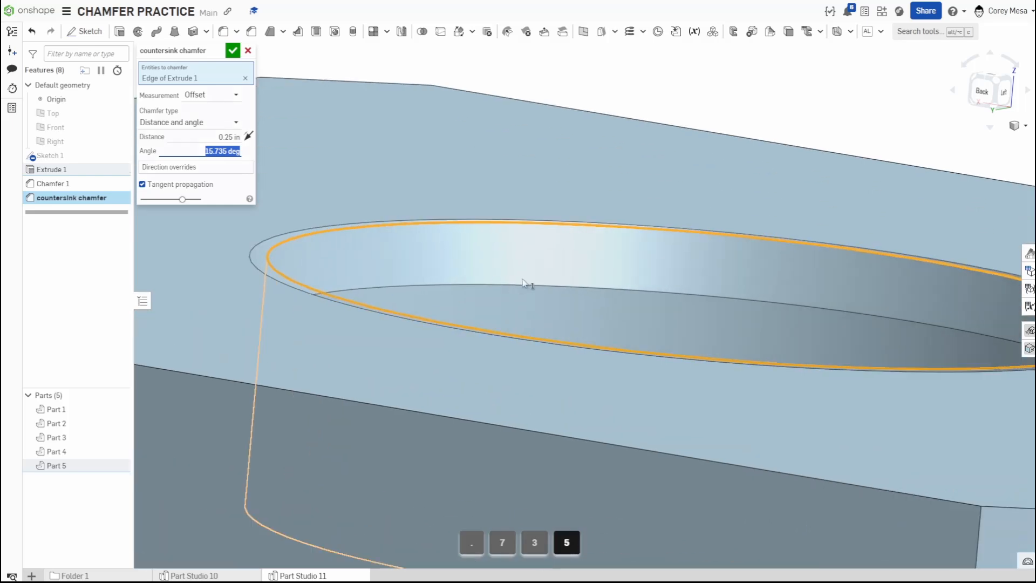
{"action": "right_click_drag", "start_coordinate": [528, 284], "coordinate": [528, 298]}
{"action": "scroll", "coordinate": [528, 298], "scroll_direction": "down", "scroll_amount": 8}
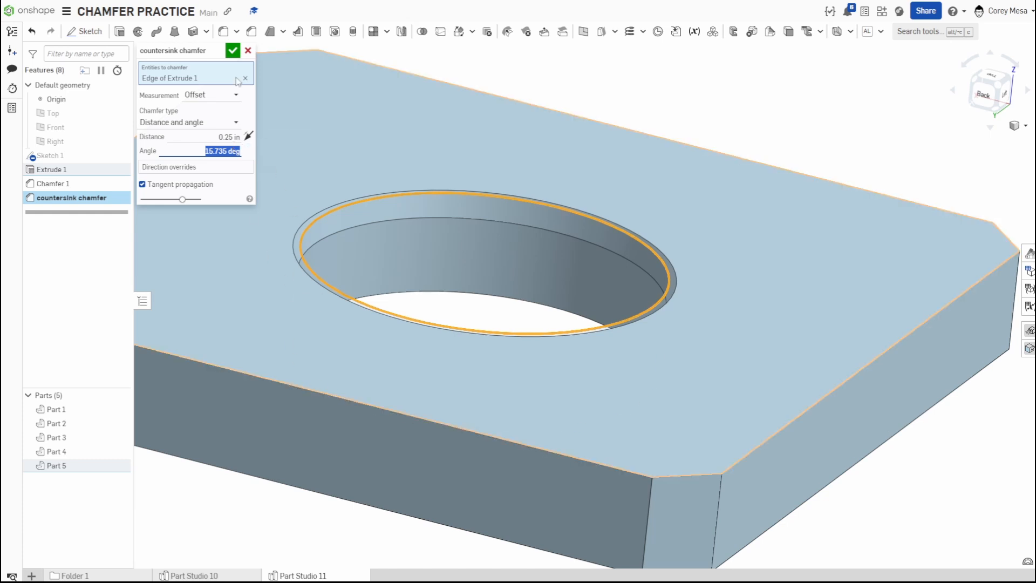
{"action": "left_click", "coordinate": [241, 54]}
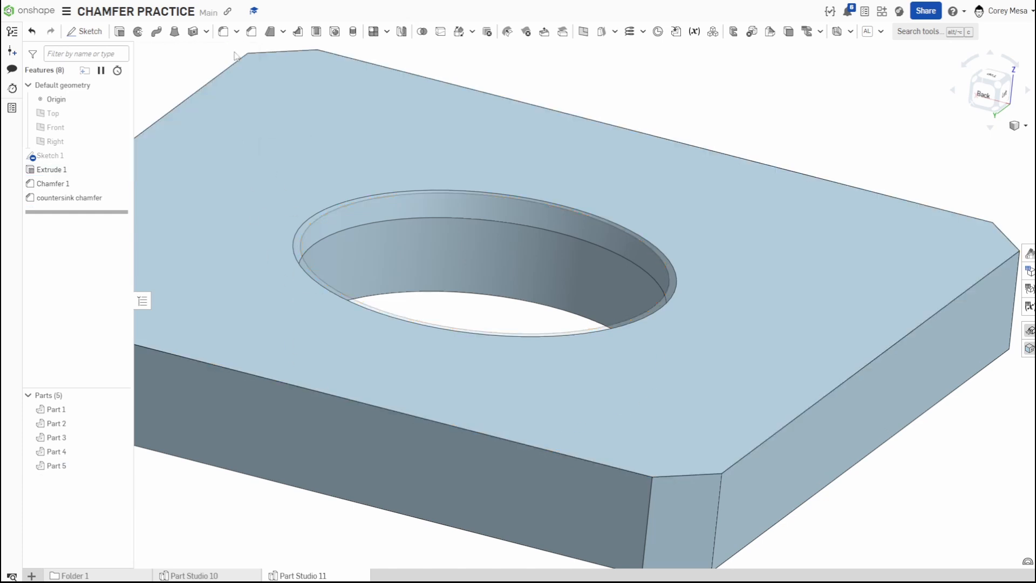
Edit the countersink chamfer, change its angle to 25.735 deg and accept it.
{"action": "key", "text": "f"}
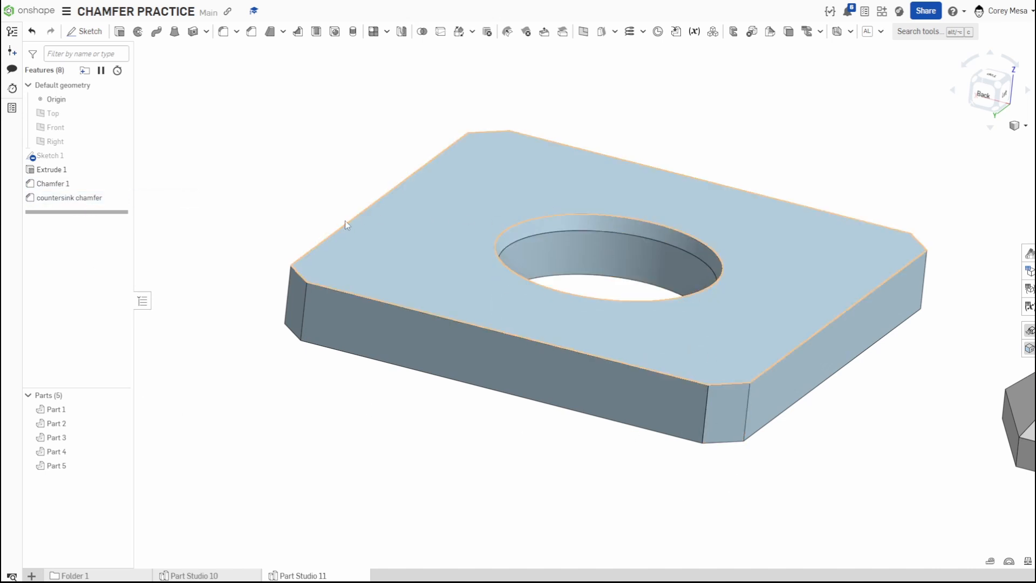
{"action": "double_click", "coordinate": [59, 198]}
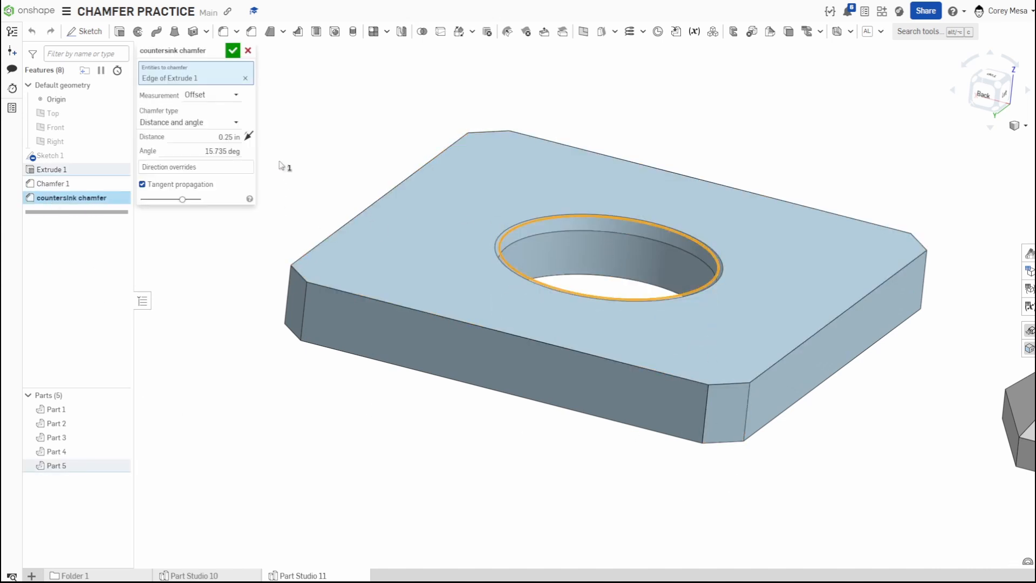
{"action": "left_click", "coordinate": [222, 152]}
{"action": "type", "text": "25.735"}
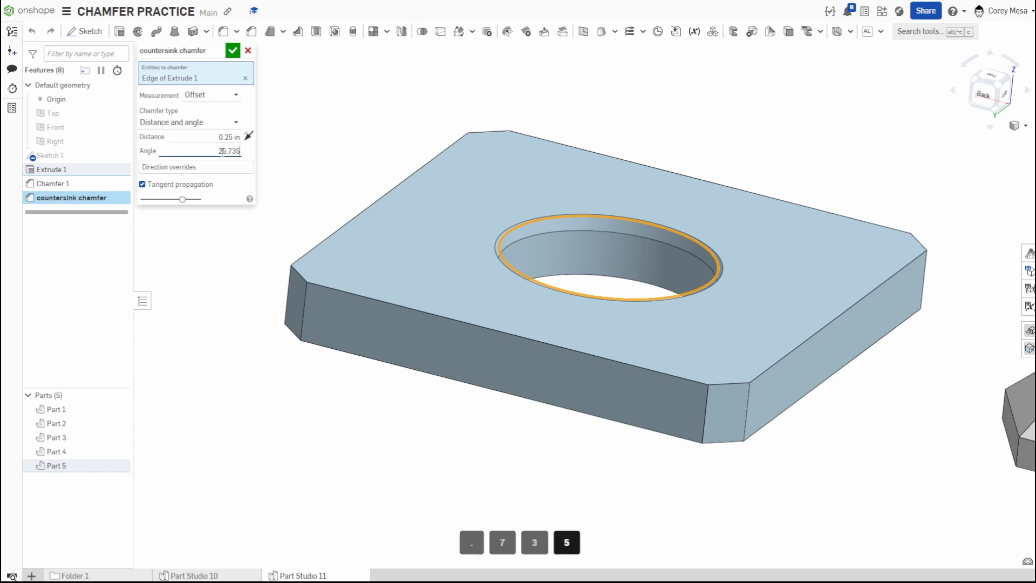
{"action": "key", "text": "Return"}
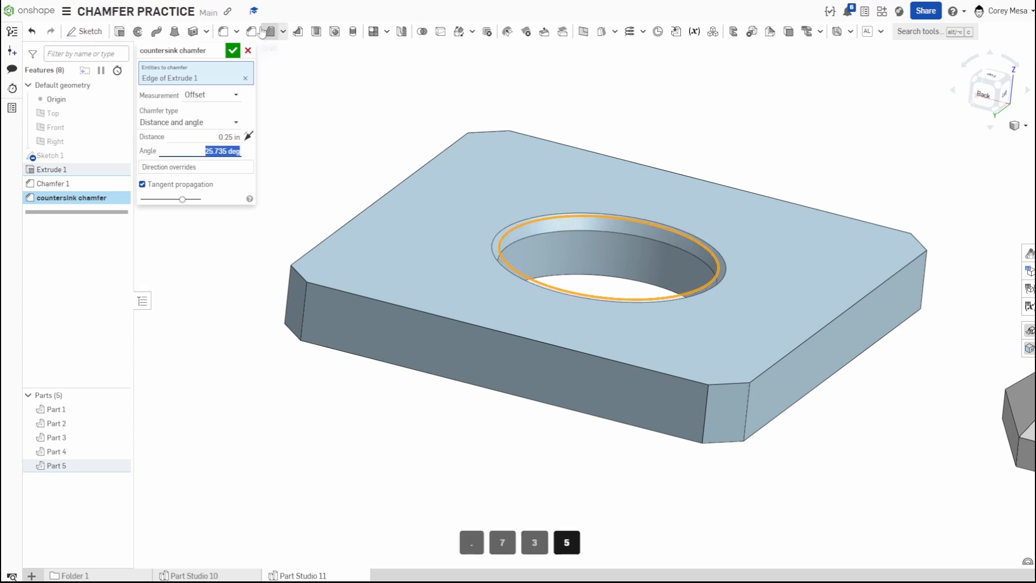
{"action": "left_click", "coordinate": [232, 50]}
Orbit and fit the view to inspect all the chamfered parts.
{"action": "right_click_drag", "start_coordinate": [709, 292], "coordinate": [690, 301]}
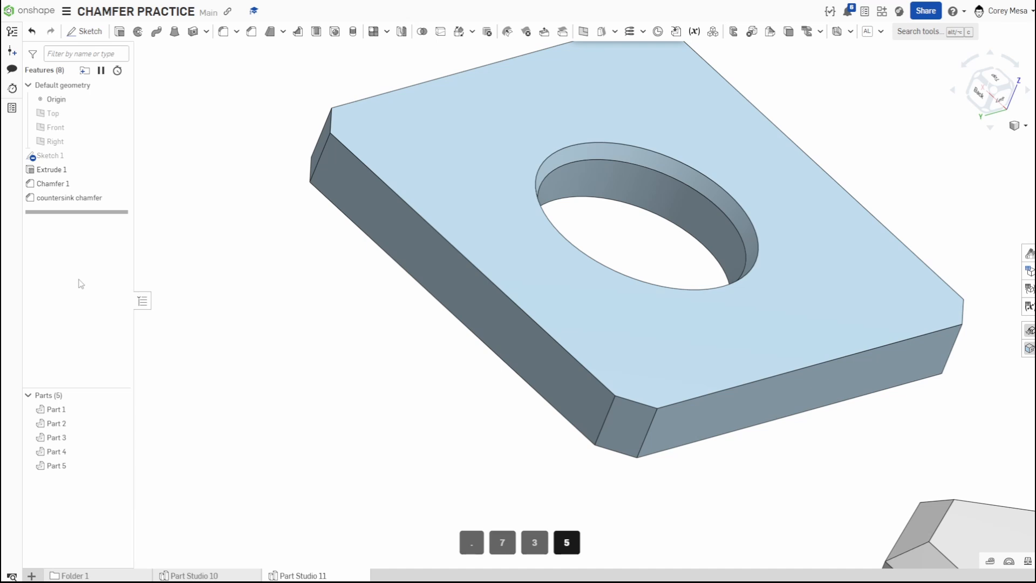
{"action": "key", "text": "f"}
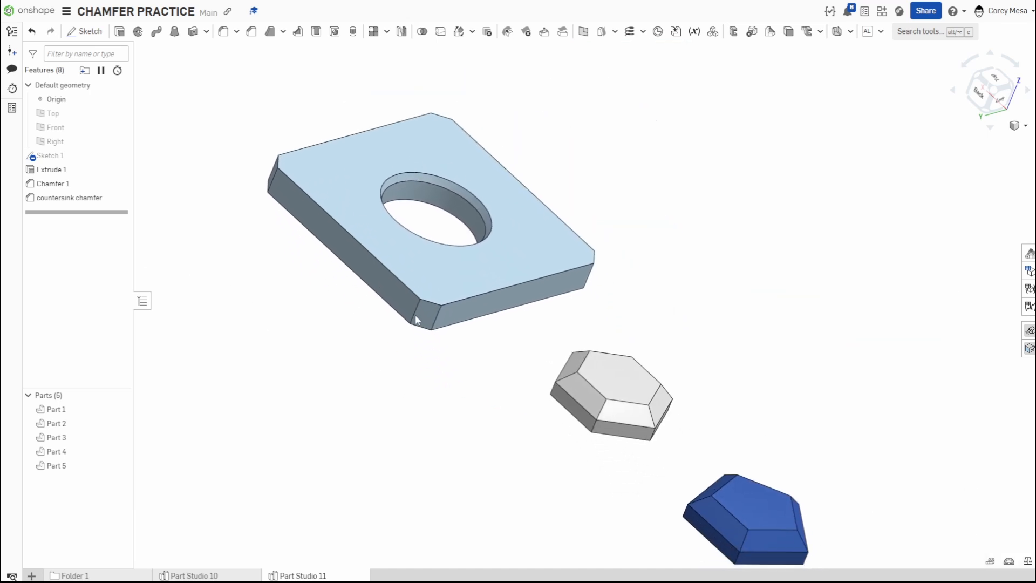
{"action": "right_click_drag", "start_coordinate": [415, 319], "coordinate": [556, 311]}
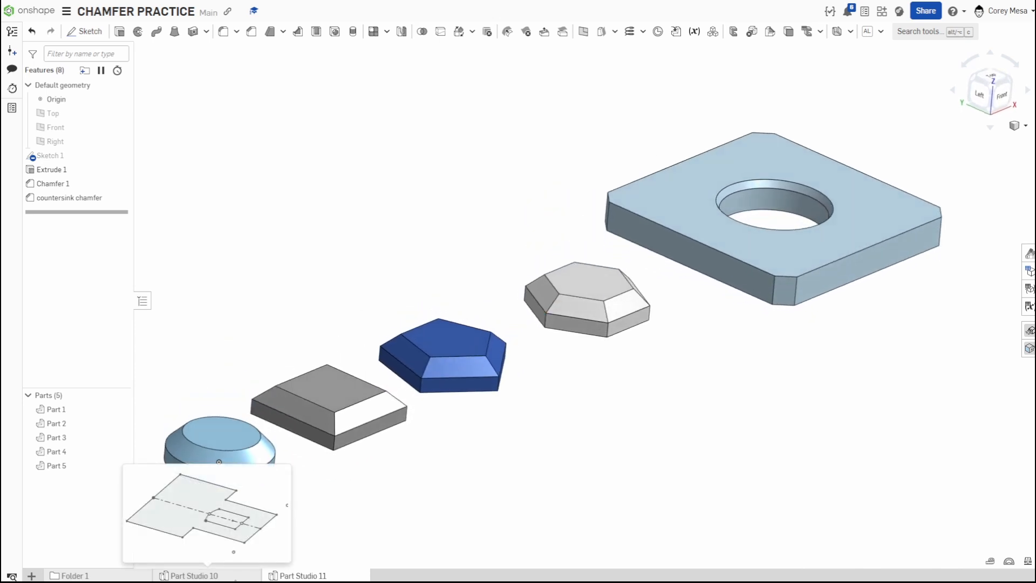
Switch to Part Studio 10 and open Sketch 1 to examine its profile and dimensions, then close it.
{"action": "left_click", "coordinate": [192, 575]}
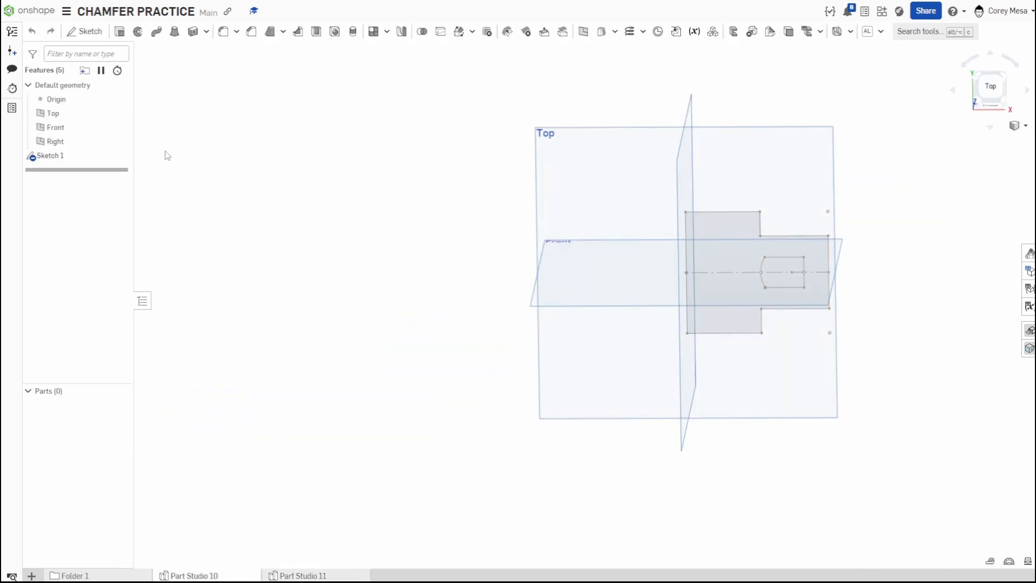
{"action": "double_click", "coordinate": [81, 156]}
{"action": "key", "text": "n"}
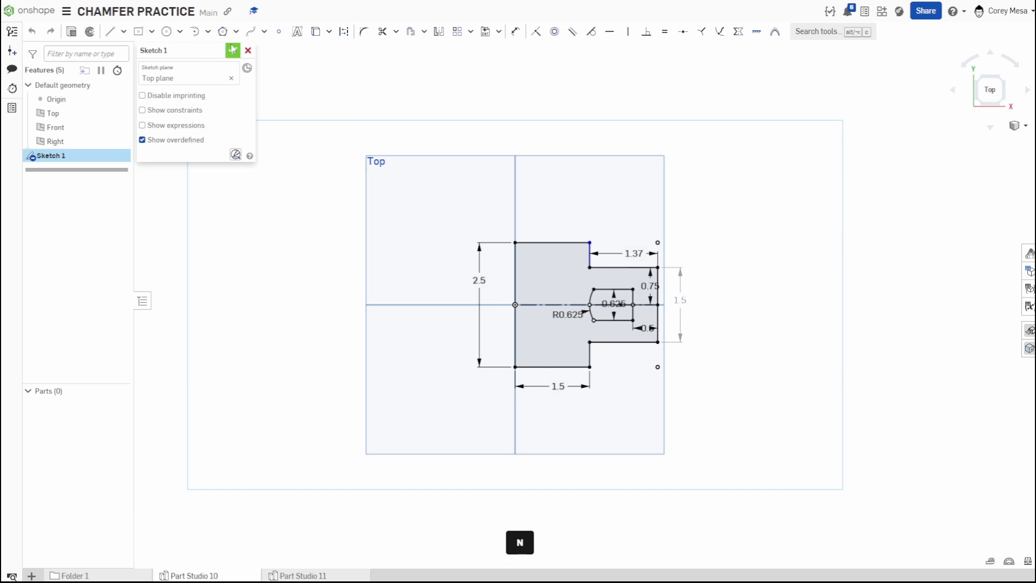
{"action": "key", "text": "p"}
{"action": "scroll", "coordinate": [588, 254], "scroll_direction": "up", "scroll_amount": 3}
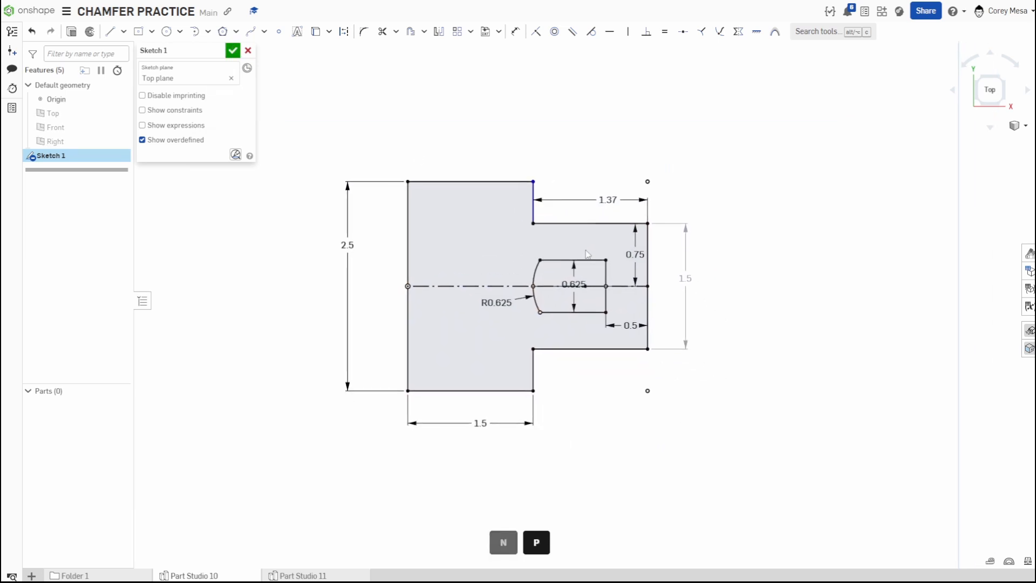
{"action": "scroll", "coordinate": [588, 254], "scroll_direction": "up", "scroll_amount": 2}
{"action": "mouse_move", "coordinate": [572, 296]}
{"action": "left_mouse_down"}
{"action": "mouse_move", "coordinate": [551, 256]}
{"action": "mouse_move", "coordinate": [571, 239]}
{"action": "left_mouse_up"}
{"action": "left_click_drag", "start_coordinate": [468, 323], "coordinate": [471, 327]}
{"action": "scroll", "coordinate": [766, 216], "scroll_direction": "down", "scroll_amount": 2}
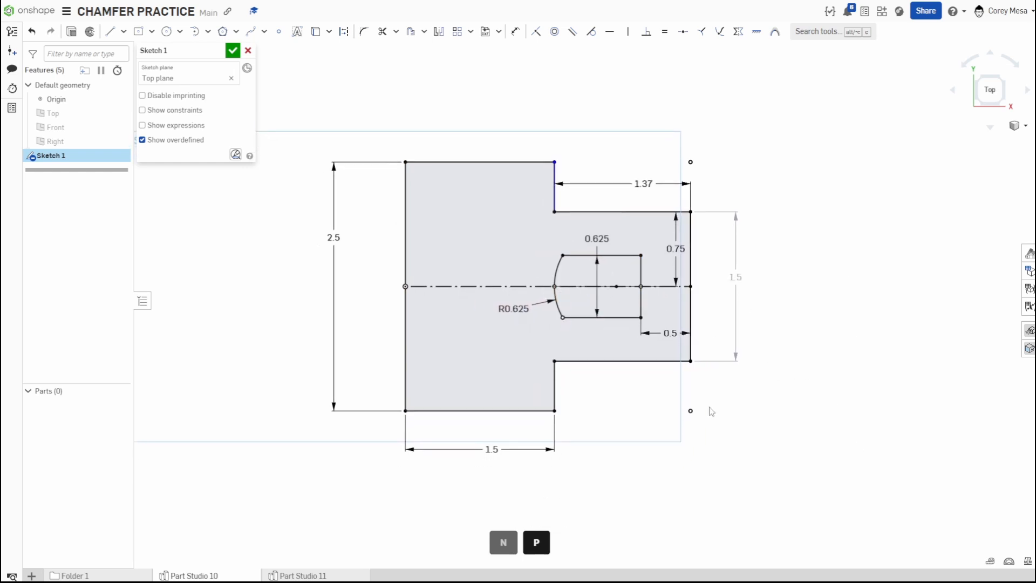
{"action": "scroll", "coordinate": [696, 401], "scroll_direction": "up", "scroll_amount": 1}
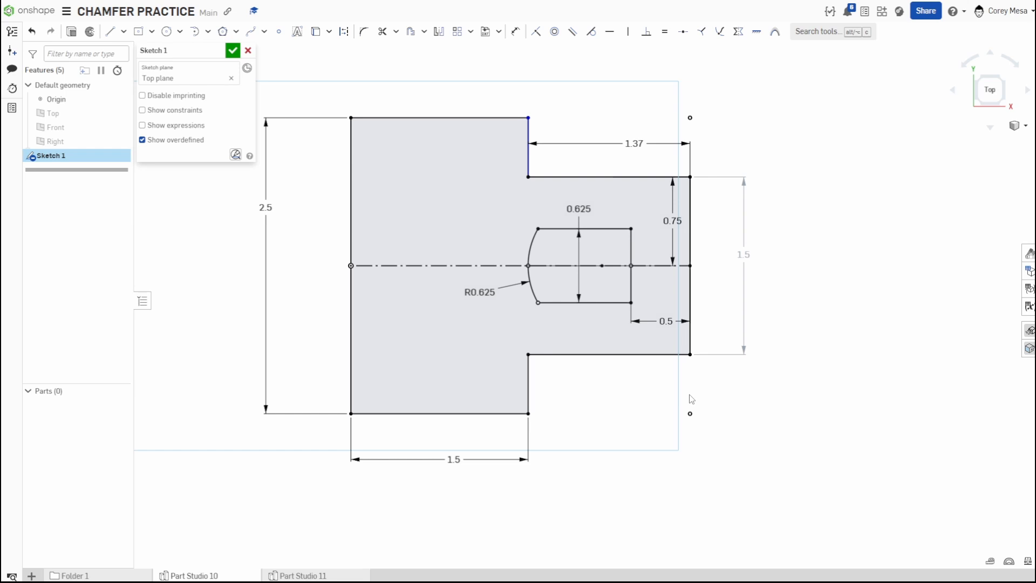
{"action": "middle_click_drag", "start_coordinate": [691, 400], "coordinate": [742, 453]}
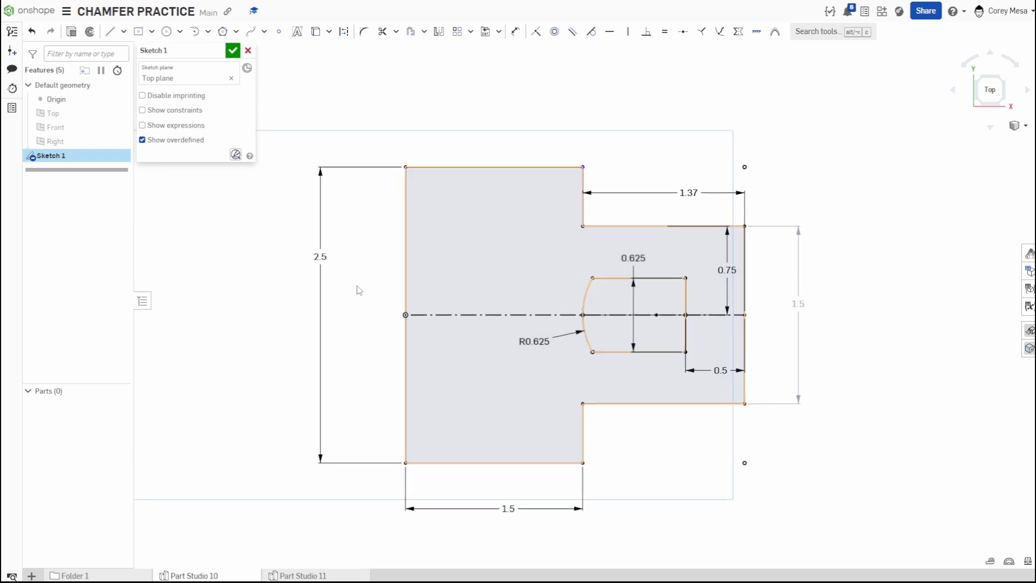
{"action": "left_click", "coordinate": [232, 52]}
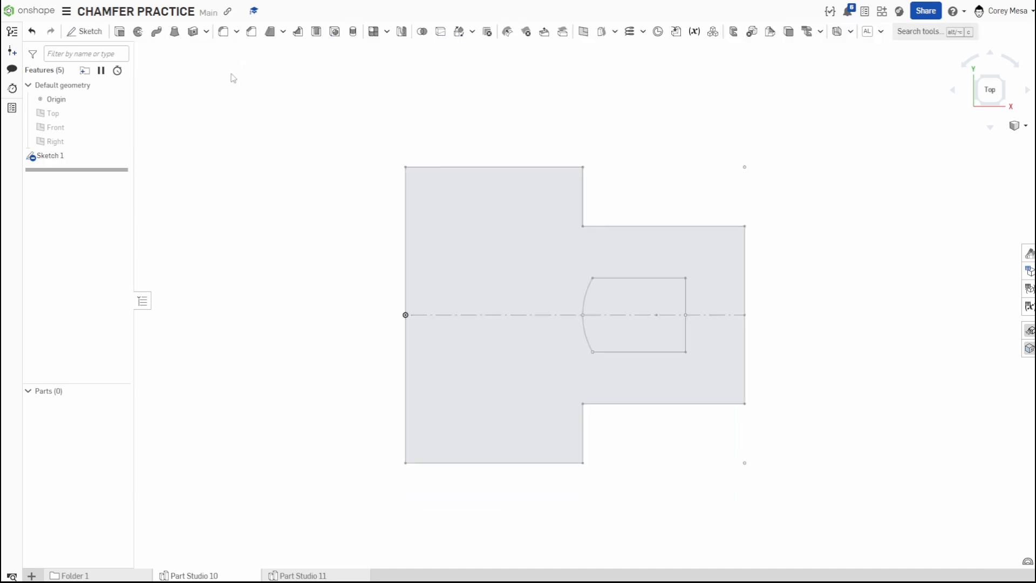
Extrude the sketch profile 0.5 in as a new part.
{"action": "left_click", "coordinate": [119, 31]}
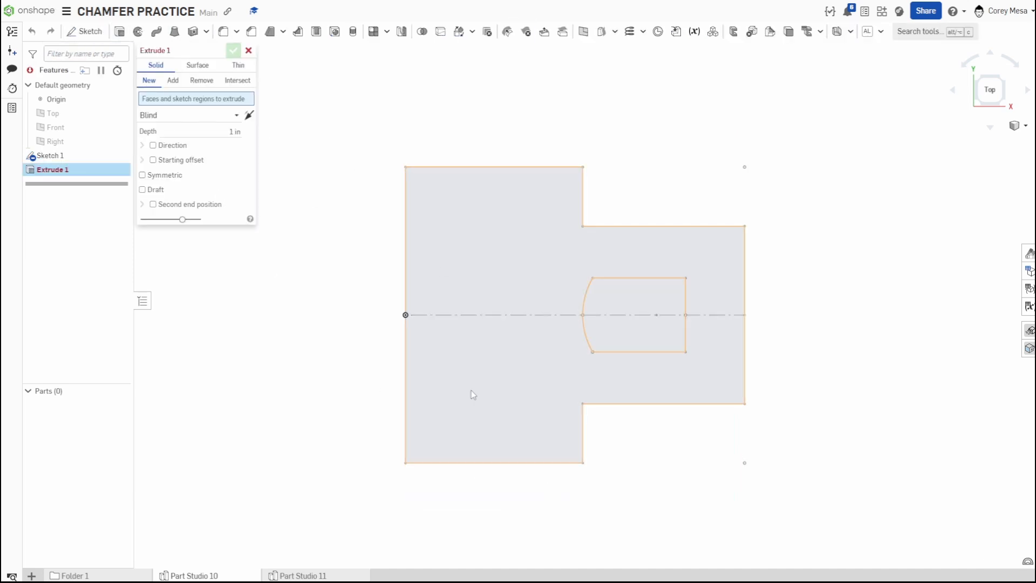
{"action": "left_click", "coordinate": [486, 379]}
{"action": "left_click", "coordinate": [220, 142]}
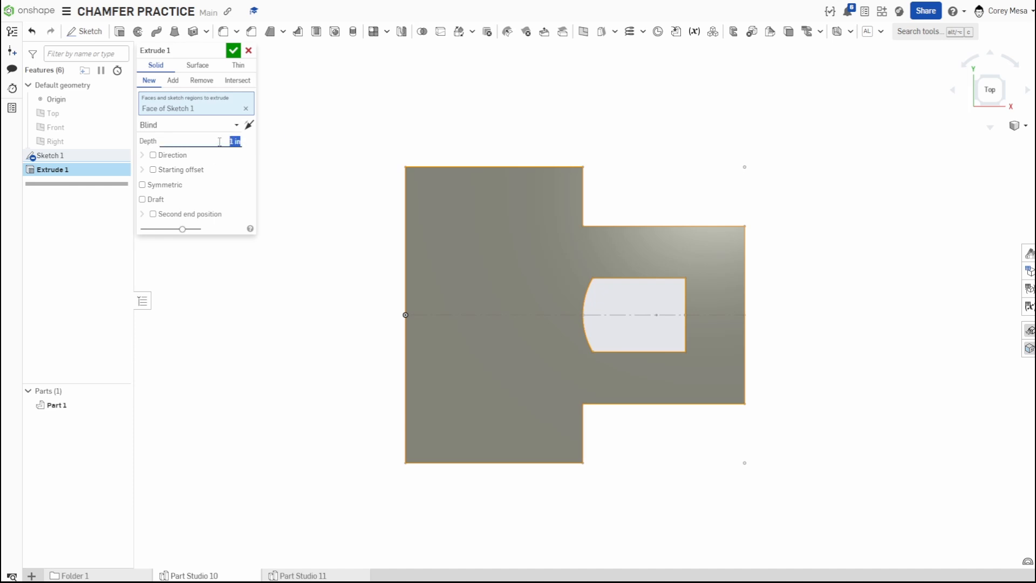
{"action": "type", "text": ".5"}
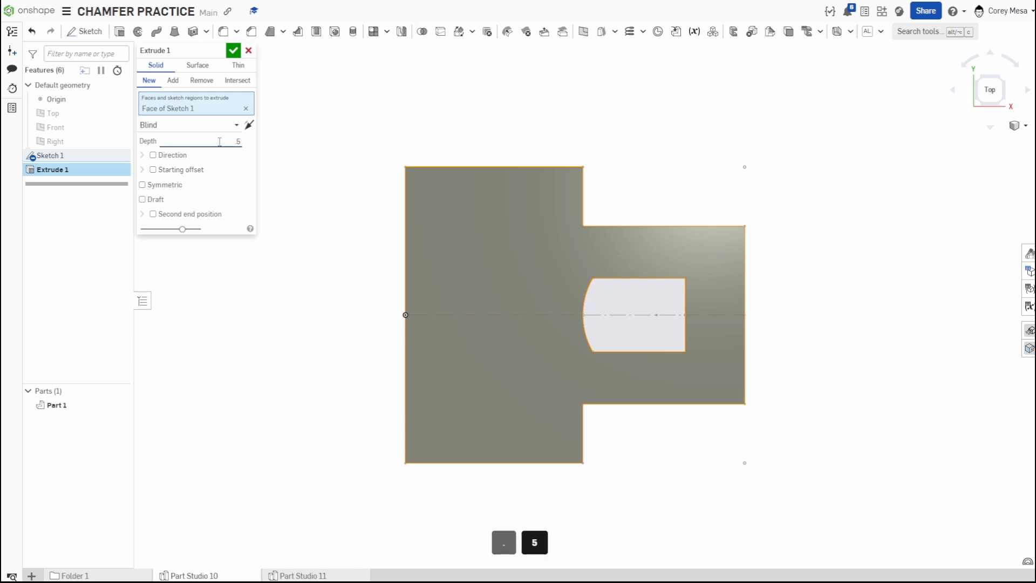
{"action": "left_click", "coordinate": [233, 50]}
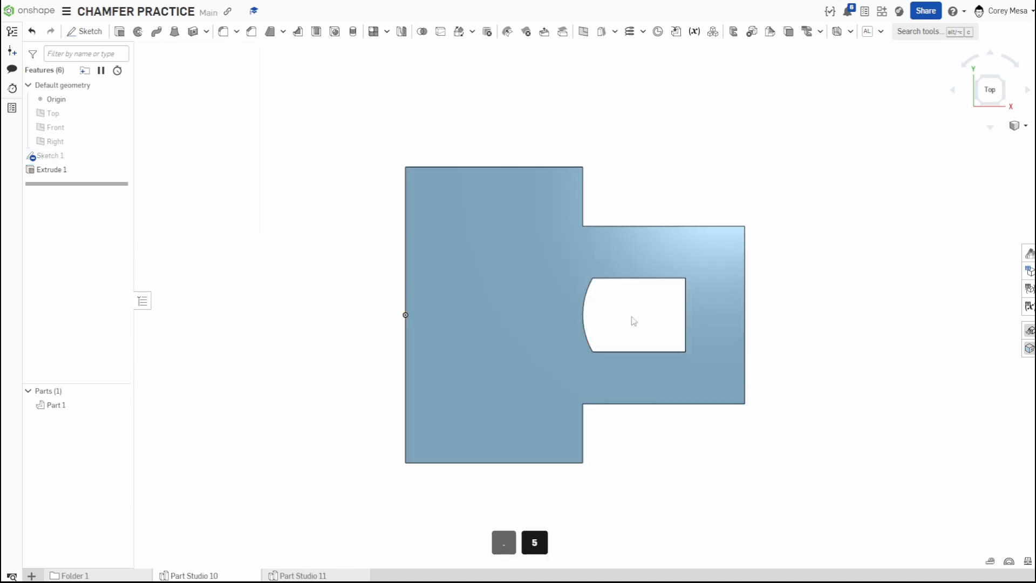
Start a chamfer on the part's top face and switch its type to Equal distance.
{"action": "right_click_drag", "start_coordinate": [631, 322], "coordinate": [640, 266]}
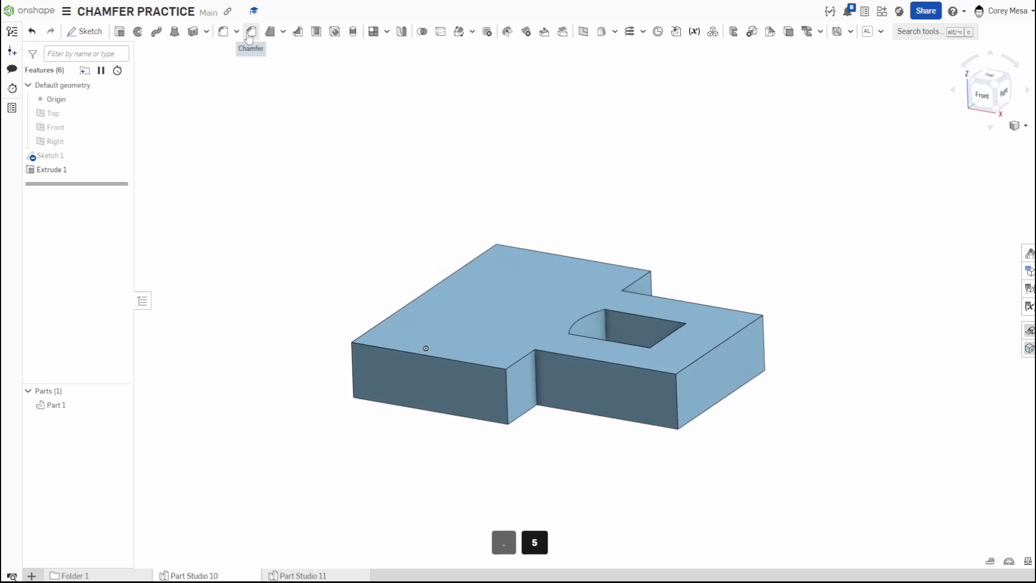
{"action": "left_click", "coordinate": [252, 31]}
{"action": "left_click", "coordinate": [525, 332]}
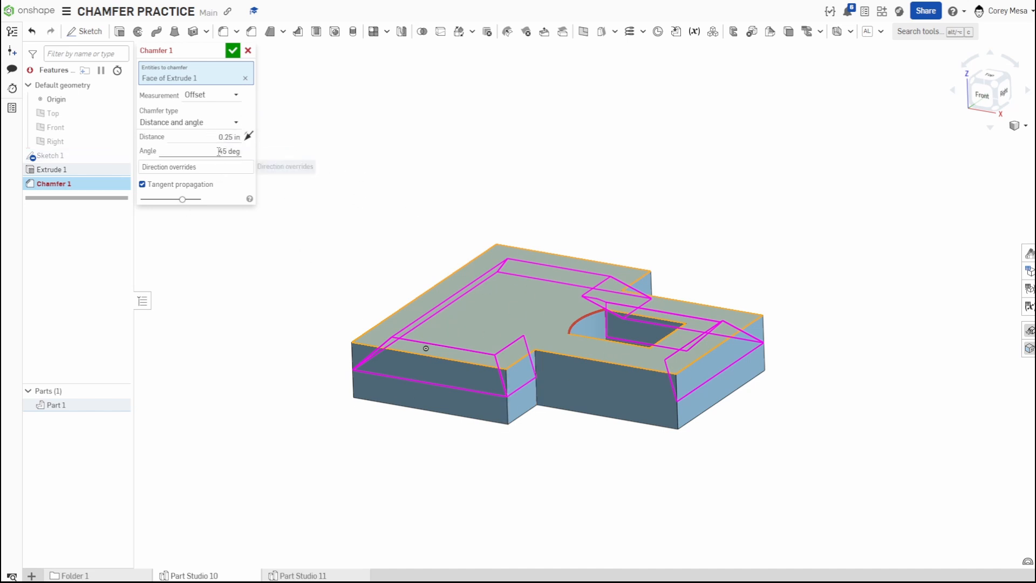
{"action": "left_click", "coordinate": [210, 123]}
{"action": "left_click", "coordinate": [197, 141]}
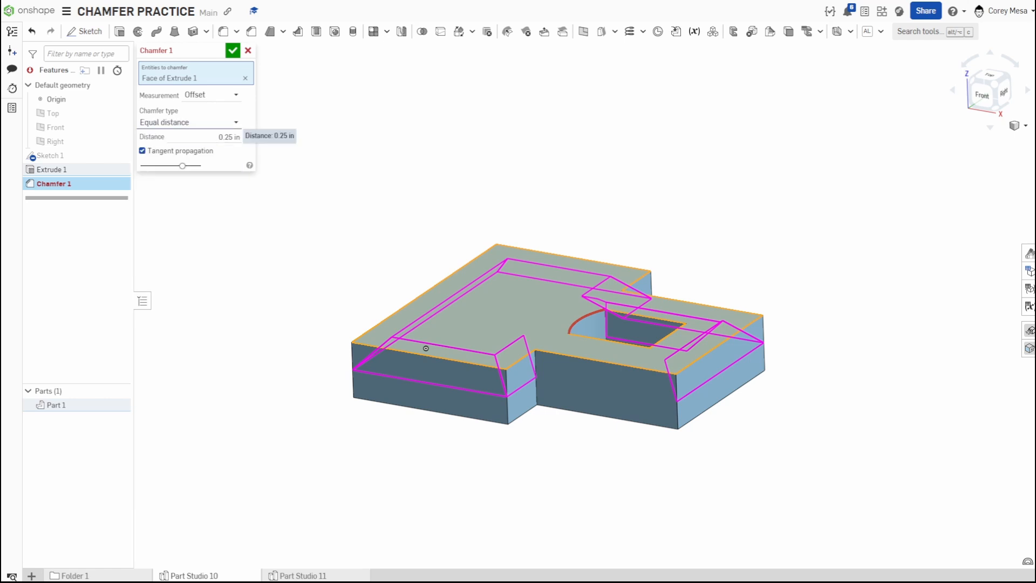
Set the chamfer distance on the top face to 0.125 in.
{"action": "left_click", "coordinate": [222, 138]}
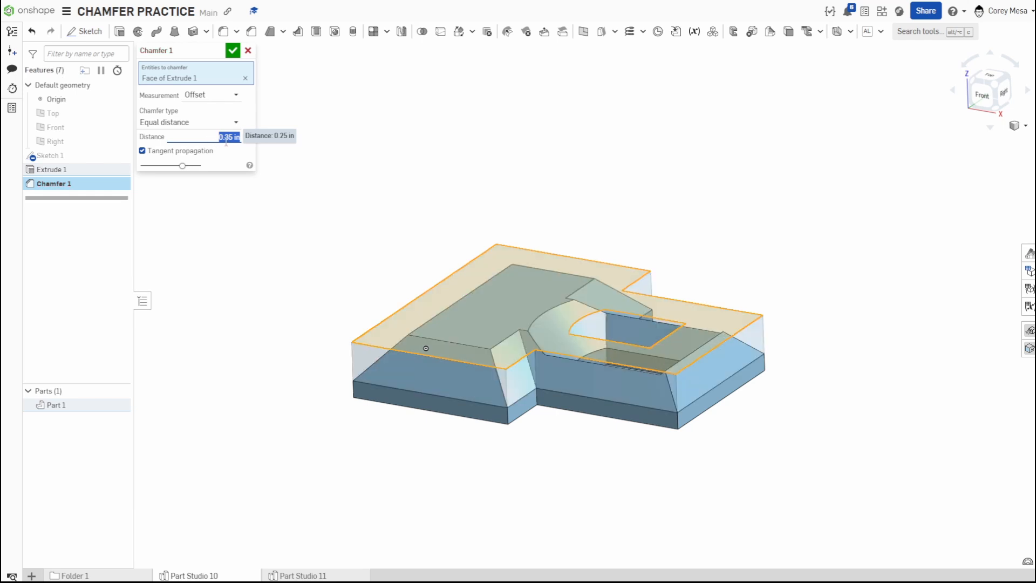
{"action": "scroll", "coordinate": [227, 139], "scroll_direction": "down", "scroll_amount": 3}
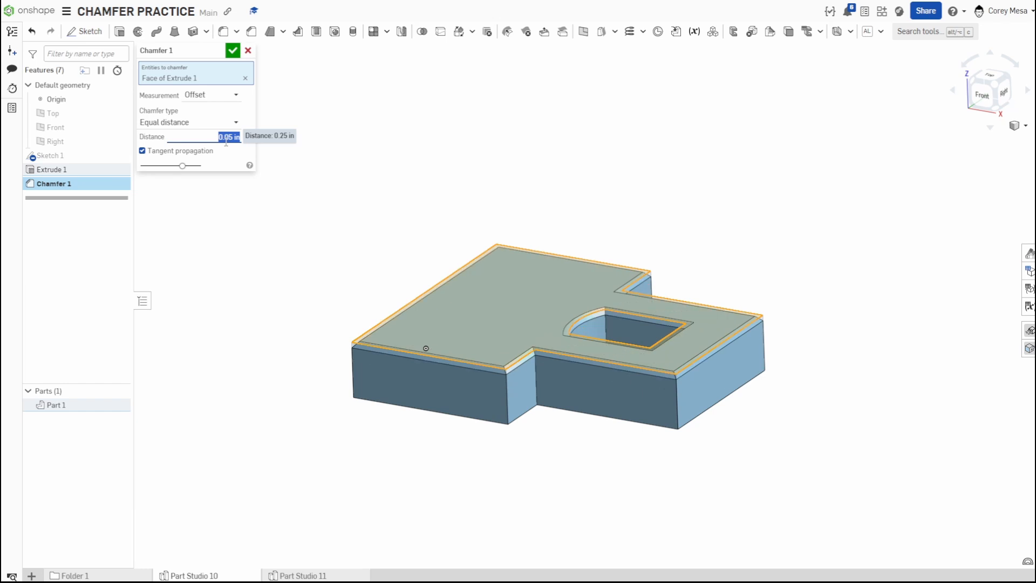
{"action": "scroll", "coordinate": [226, 139], "scroll_direction": "up", "scroll_amount": 4}
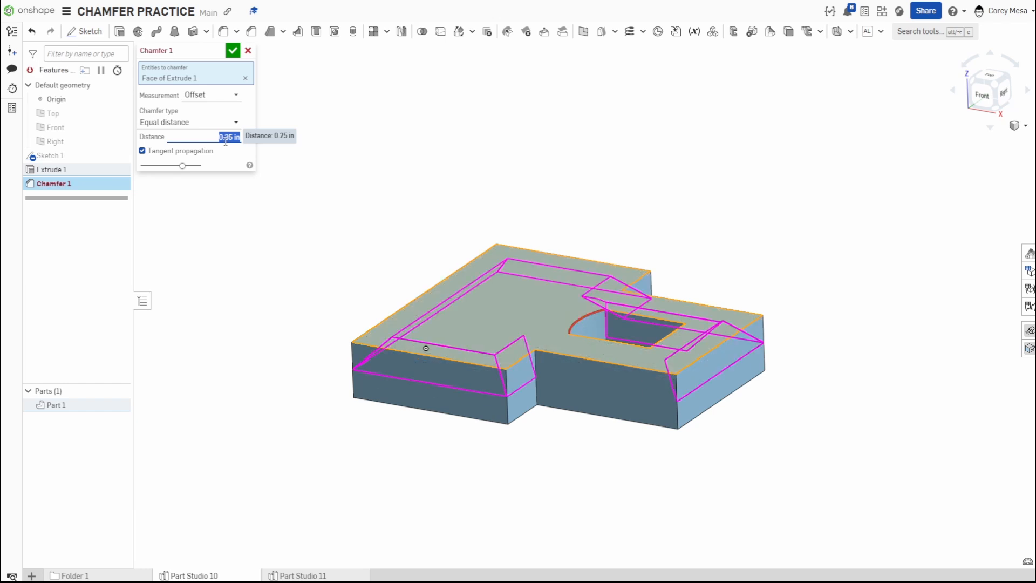
{"action": "scroll", "coordinate": [226, 139], "scroll_direction": "up", "scroll_amount": 1}
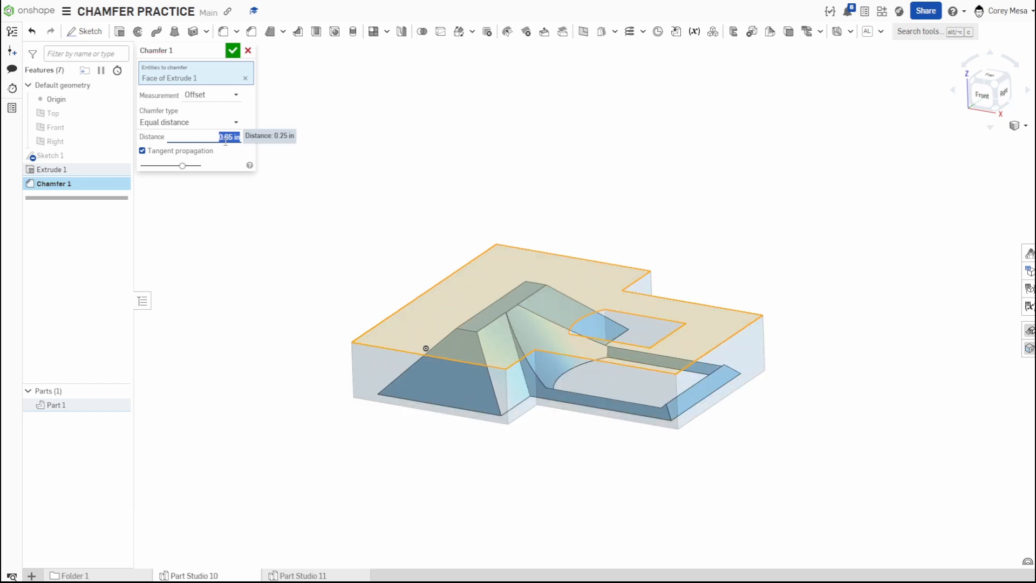
{"action": "scroll", "coordinate": [227, 140], "scroll_direction": "down", "scroll_amount": 6}
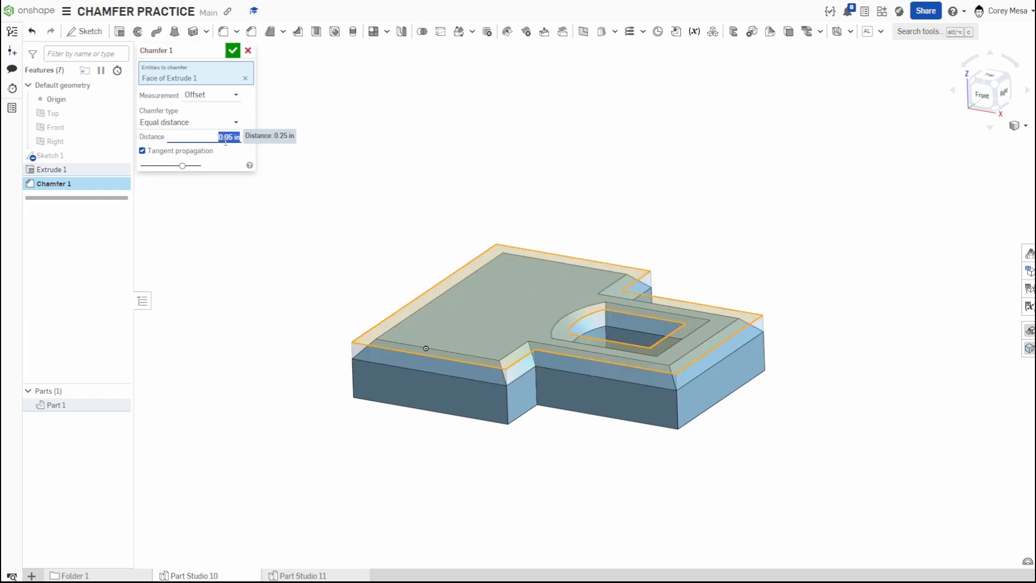
{"action": "scroll", "coordinate": [226, 139], "scroll_direction": "up", "scroll_amount": 3}
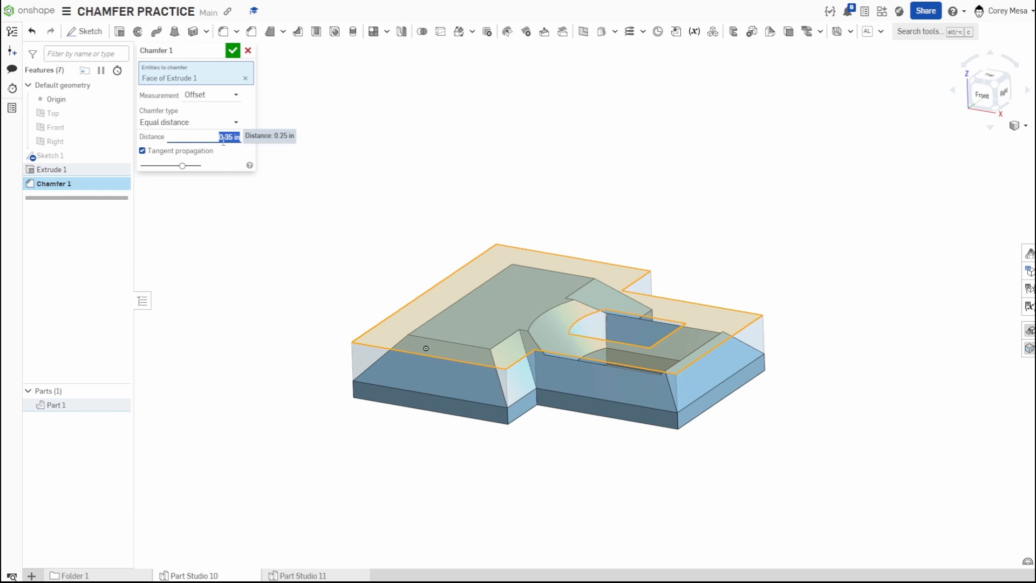
{"action": "type", "text": ".125"}
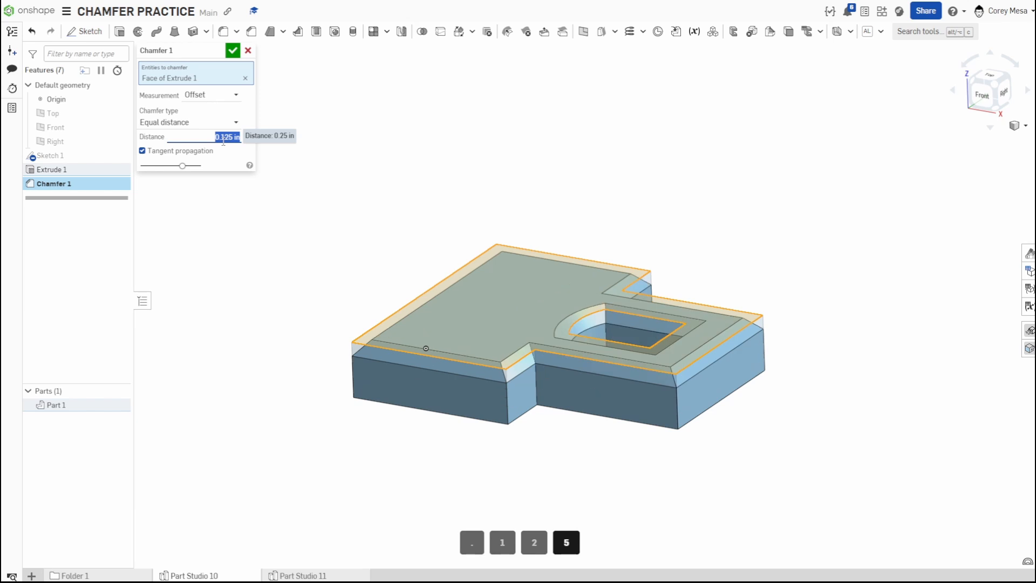
{"action": "key", "text": "Up"}
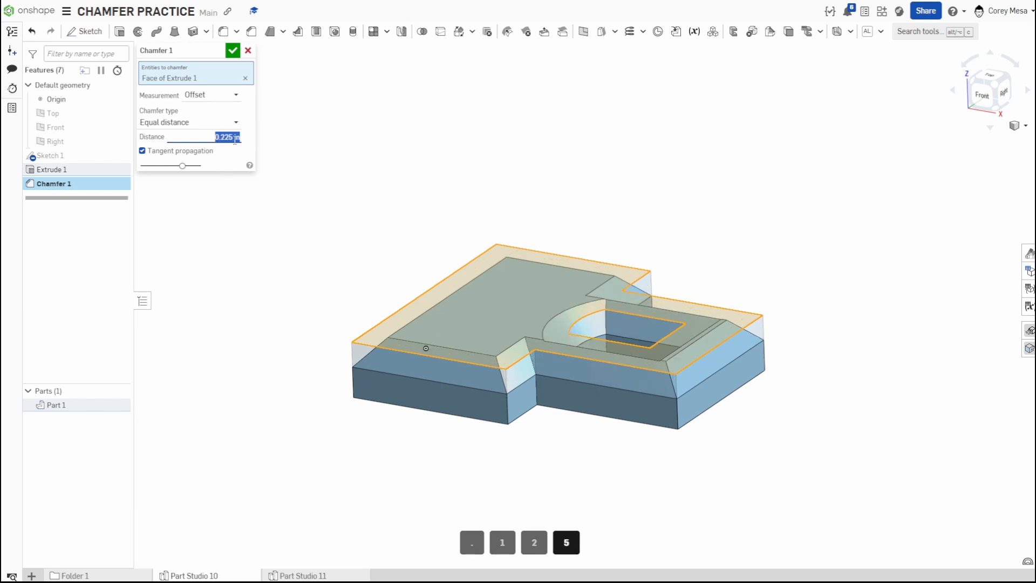
{"action": "key", "text": "Up"}
{"action": "key", "text": "Up"}
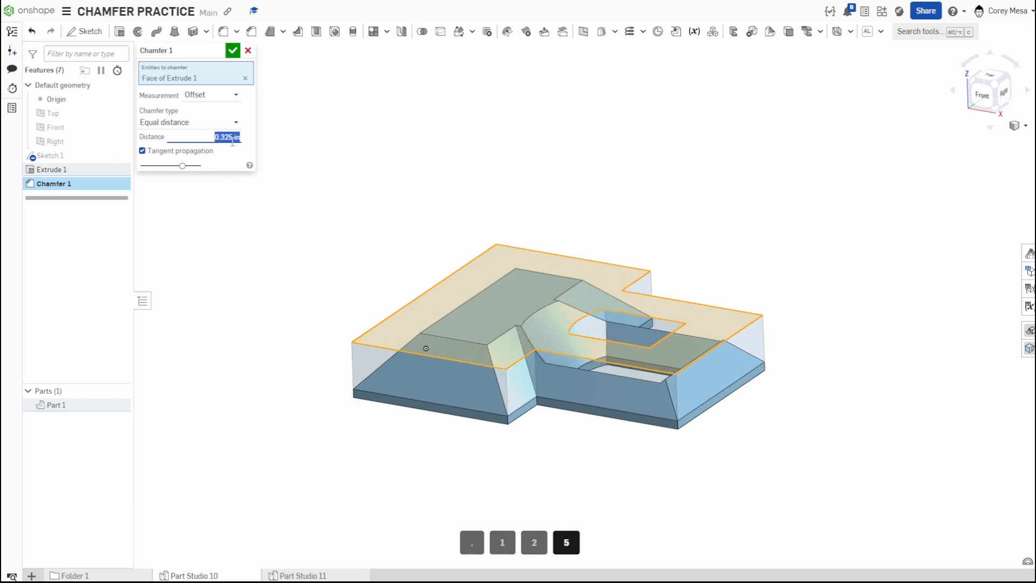
{"action": "key", "text": "Down"}
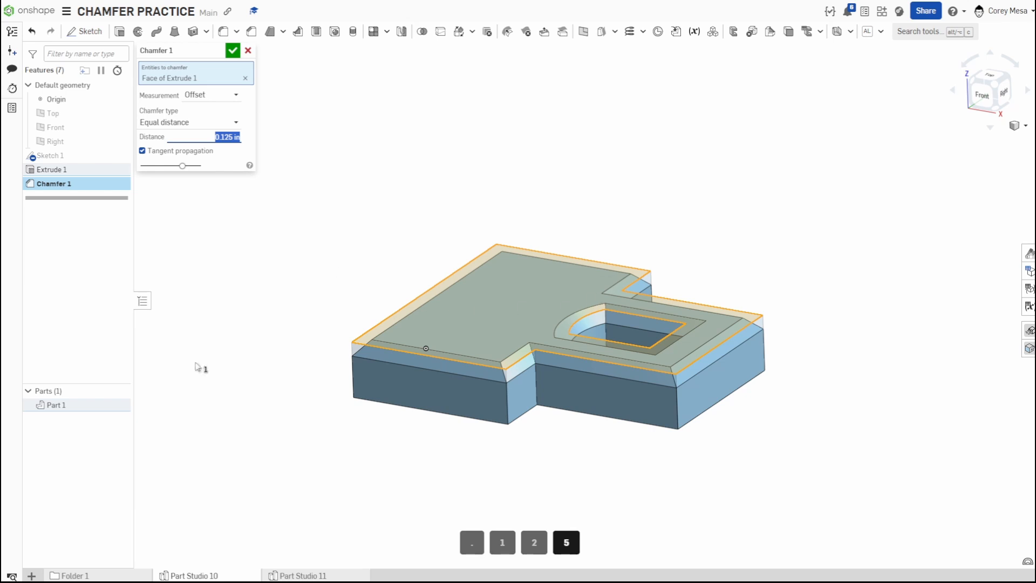
Add the part's bottom and inner faces plus all its edges to the chamfer and confirm it.
{"action": "right_click_drag", "start_coordinate": [578, 474], "coordinate": [657, 479]}
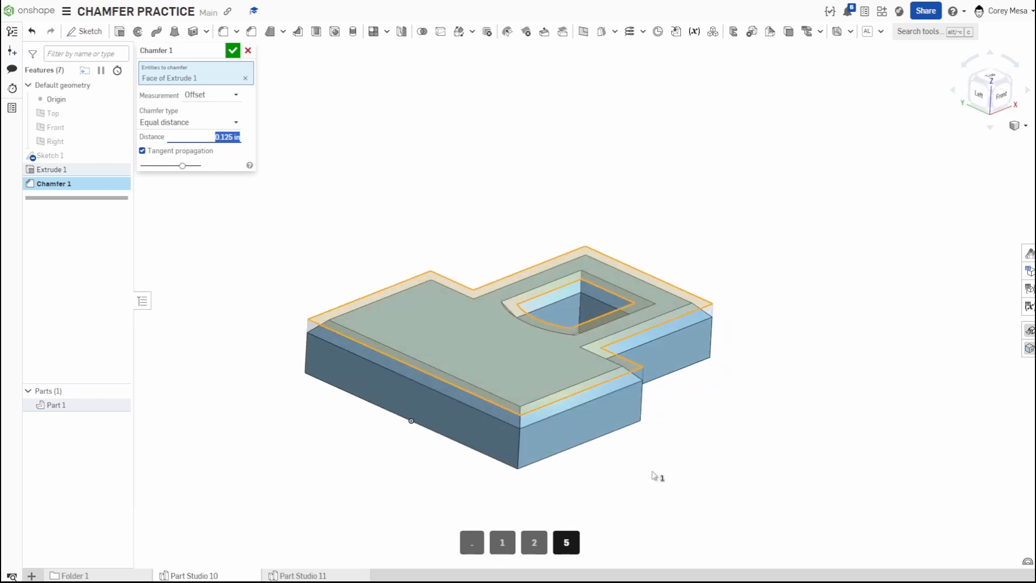
{"action": "scroll", "coordinate": [618, 408], "scroll_direction": "up", "scroll_amount": 5}
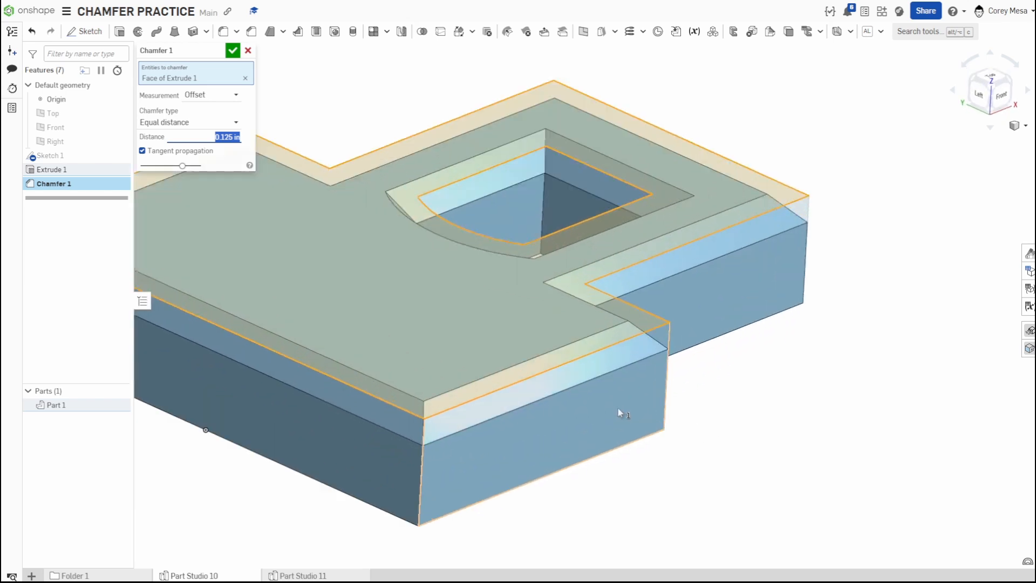
{"action": "right_click_drag", "start_coordinate": [741, 449], "coordinate": [491, 392]}
{"action": "left_click", "coordinate": [491, 391]}
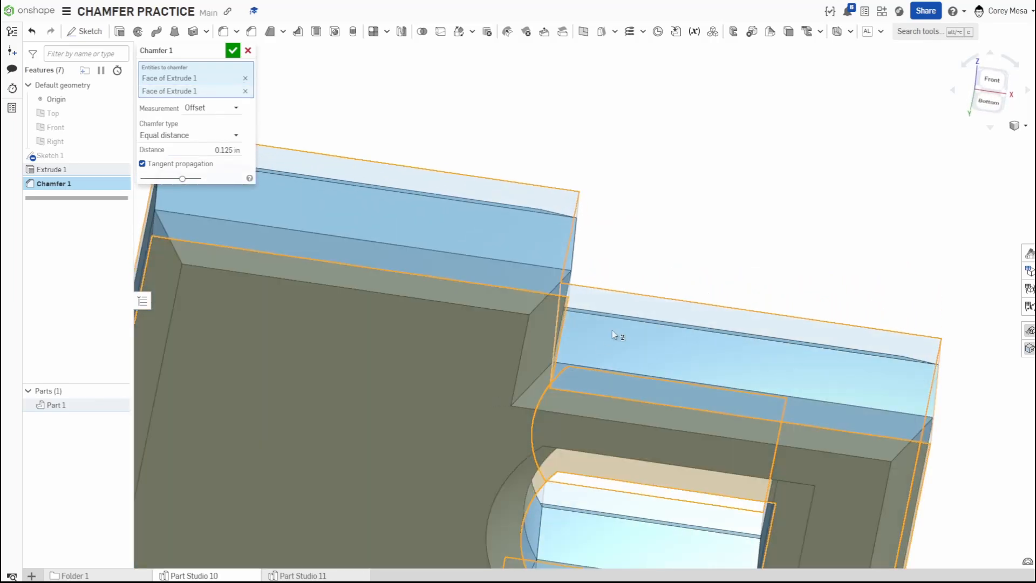
{"action": "right_click_drag", "start_coordinate": [614, 334], "coordinate": [583, 387]}
{"action": "left_click", "coordinate": [509, 382]}
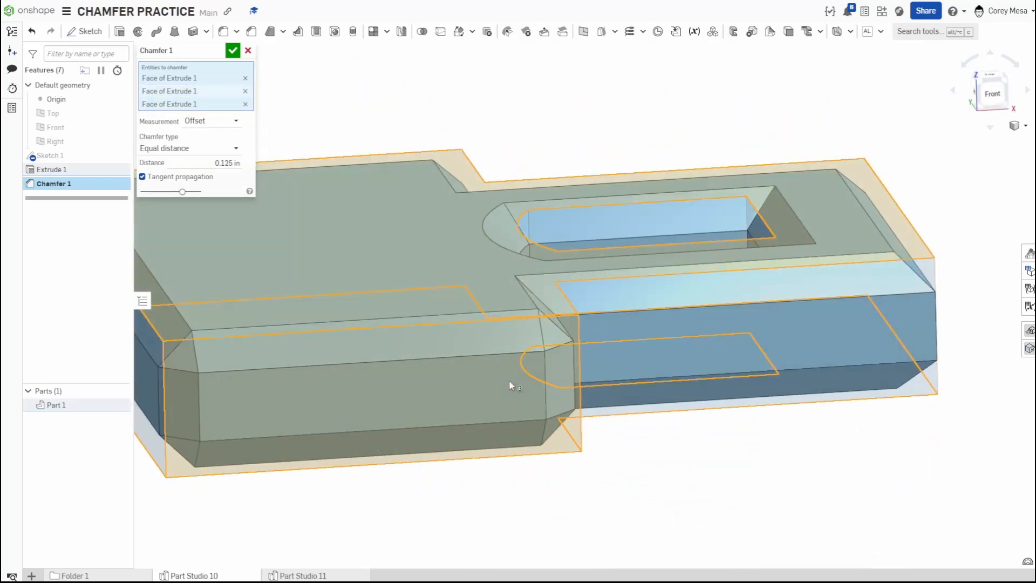
{"action": "left_click", "coordinate": [747, 370]}
{"action": "scroll", "coordinate": [747, 370], "scroll_direction": "down", "scroll_amount": 4}
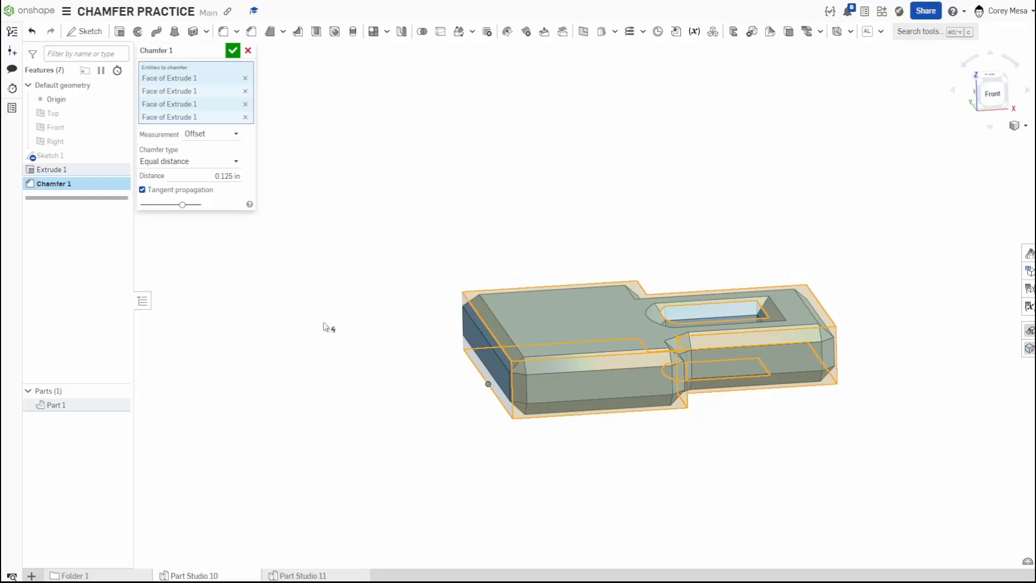
{"action": "left_click_drag", "start_coordinate": [393, 528], "coordinate": [894, 193]}
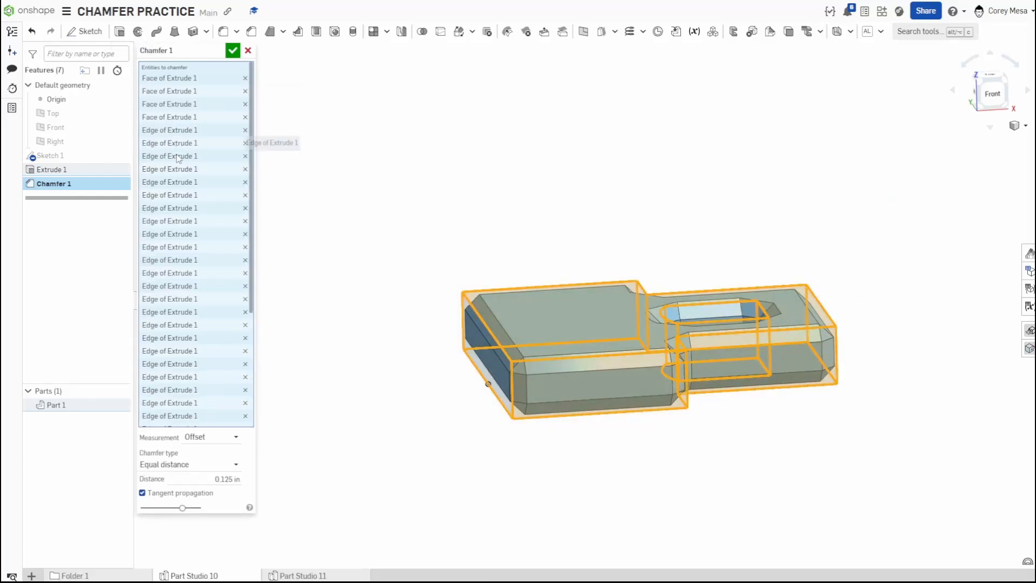
{"action": "left_click", "coordinate": [233, 50]}
Switch to the Part Studio 11 tab.
{"action": "right_click_drag", "start_coordinate": [258, 74], "coordinate": [598, 412]}
{"action": "right_click_drag", "start_coordinate": [654, 426], "coordinate": [724, 451]}
{"action": "scroll", "coordinate": [533, 436], "scroll_direction": "up", "scroll_amount": 4}
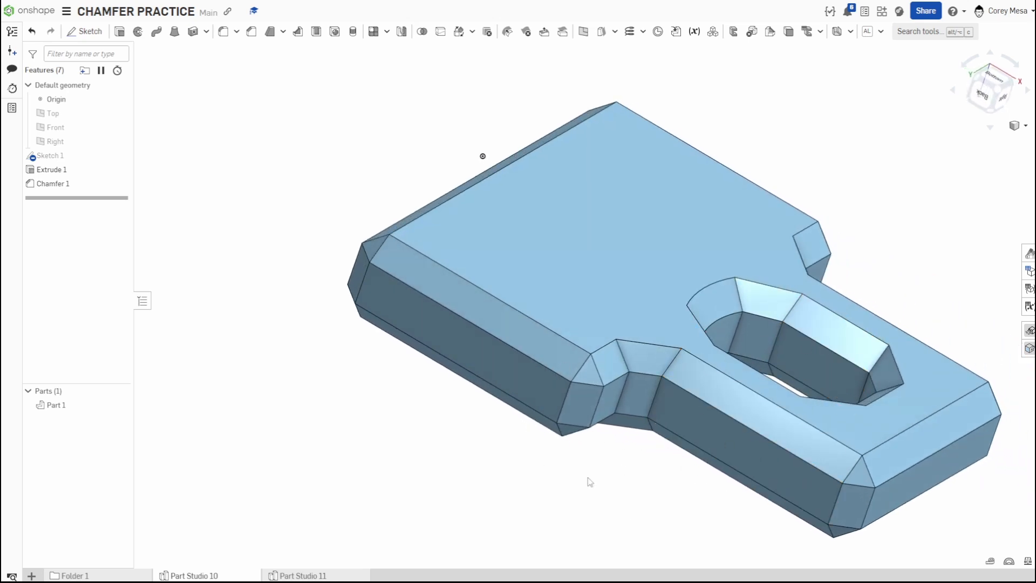
{"action": "left_click", "coordinate": [324, 575]}
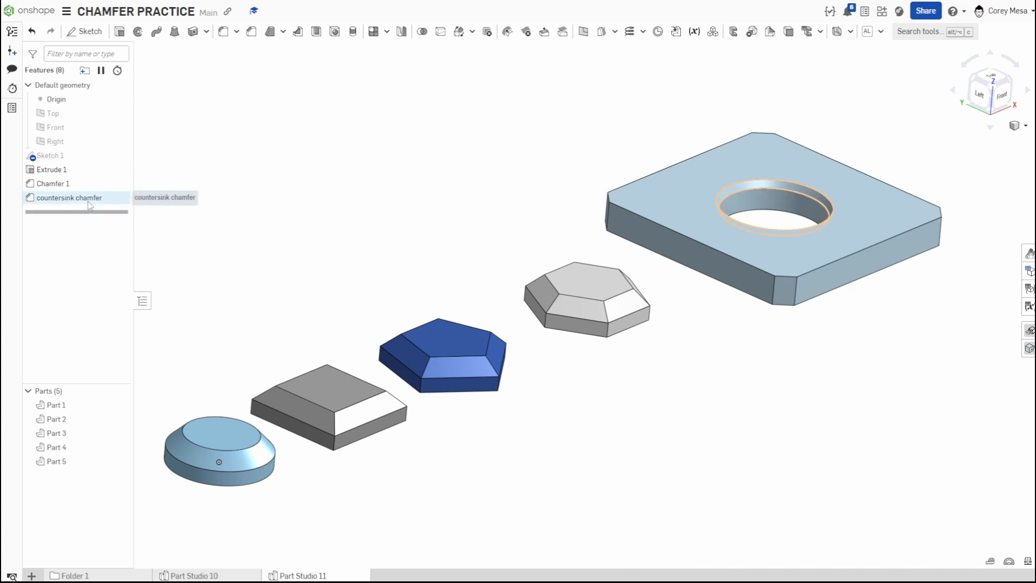
{"action": "double_click", "coordinate": [69, 185]}
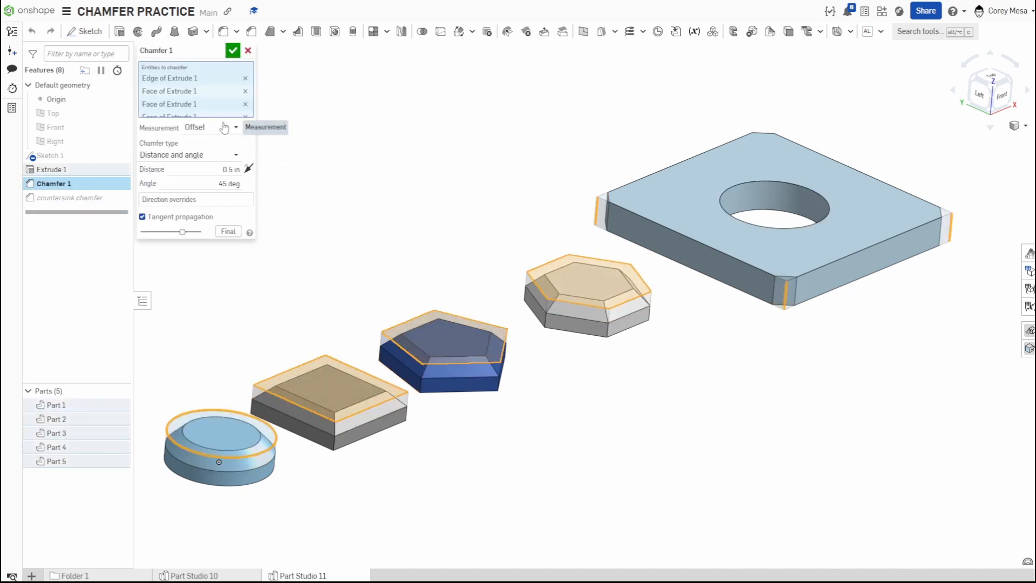
{"action": "left_click", "coordinate": [205, 157]}
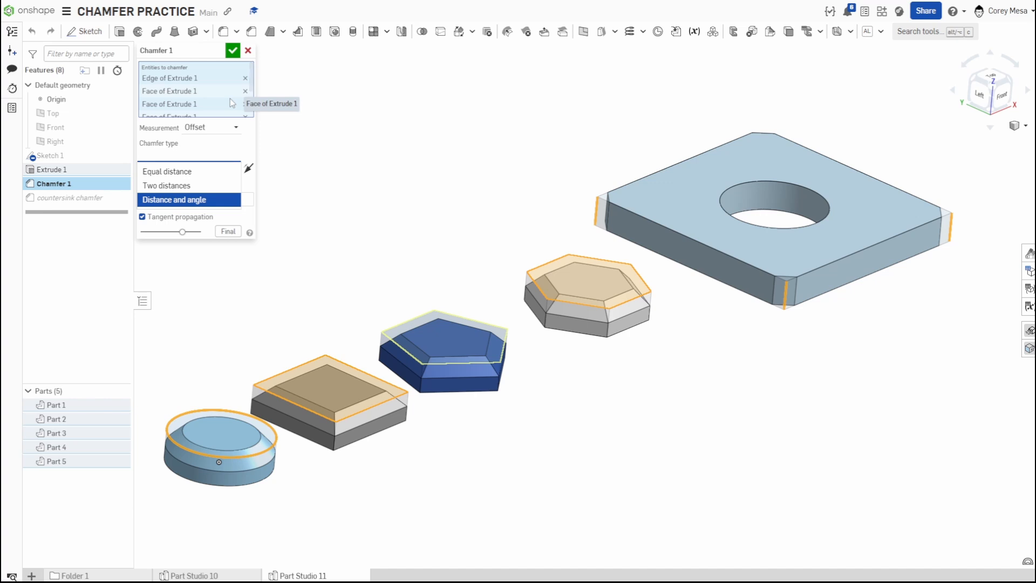
{"action": "left_click", "coordinate": [236, 52]}
Delete the countersink chamfer feature.
{"action": "right_click", "coordinate": [98, 199]}
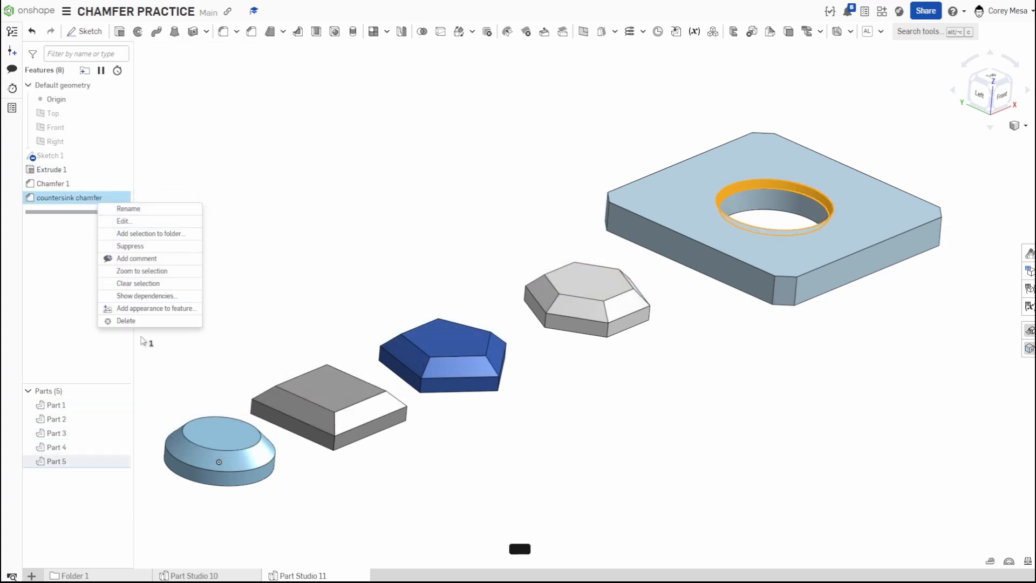
{"action": "left_click", "coordinate": [126, 320]}
Redefine Chamfer 1 to chamfer only the square part's top face with Equal distance at 0.5 in.
{"action": "double_click", "coordinate": [65, 185]}
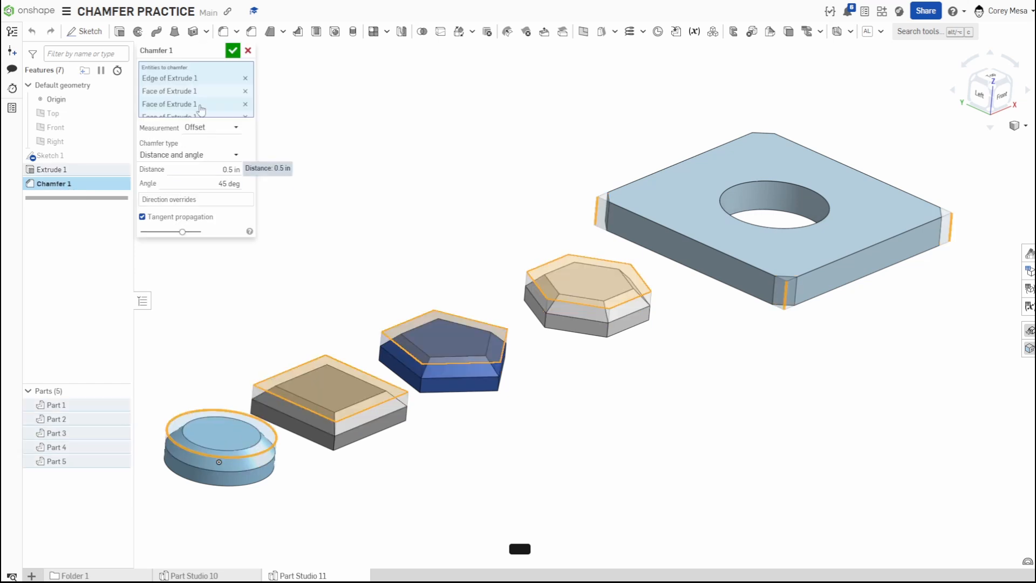
{"action": "key", "text": "space"}
{"action": "right_click_drag", "start_coordinate": [663, 413], "coordinate": [685, 426]}
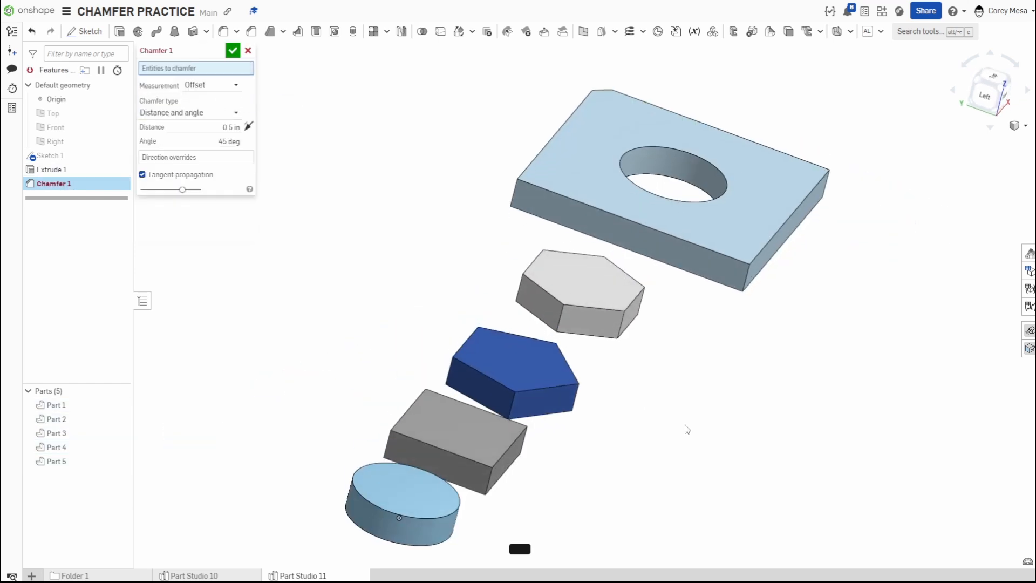
{"action": "scroll", "coordinate": [418, 475], "scroll_direction": "down", "scroll_amount": 3}
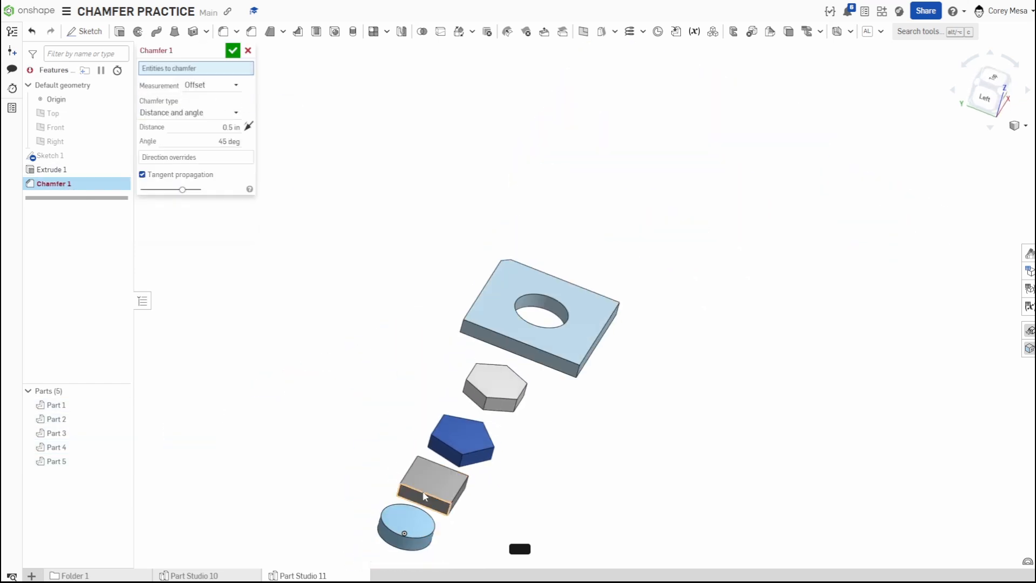
{"action": "left_click", "coordinate": [437, 482]}
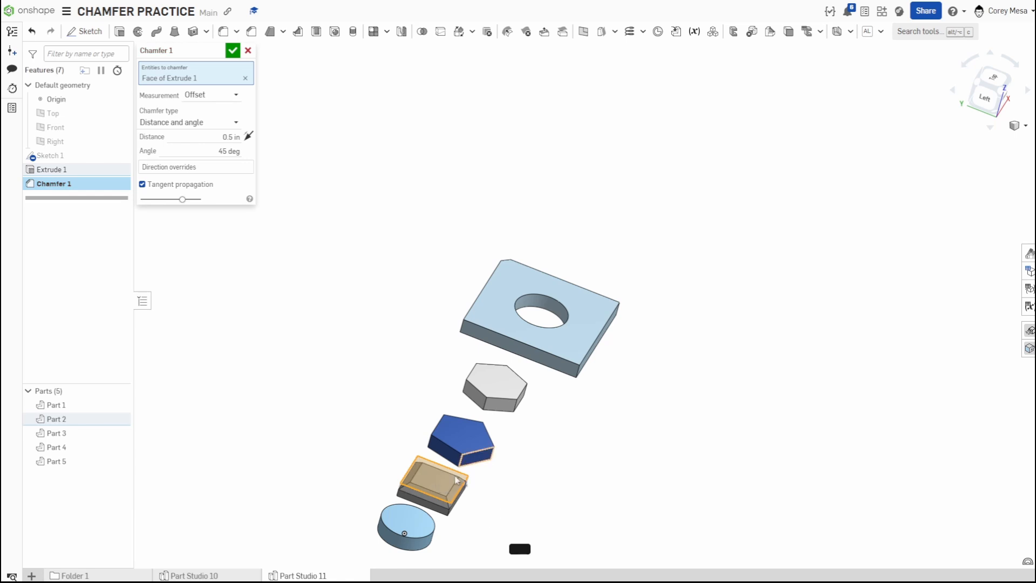
{"action": "left_click", "coordinate": [215, 128]}
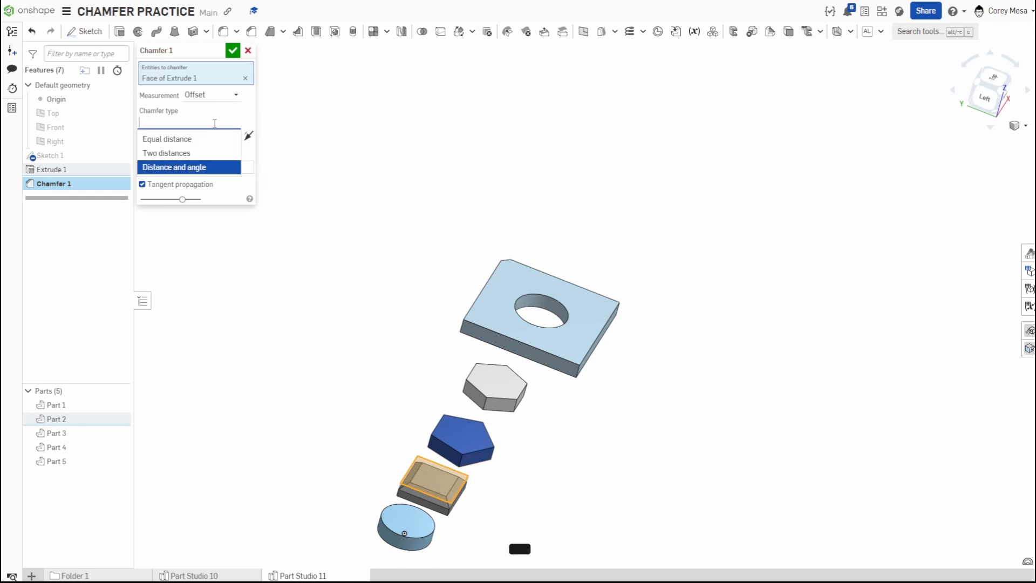
{"action": "left_click", "coordinate": [171, 139]}
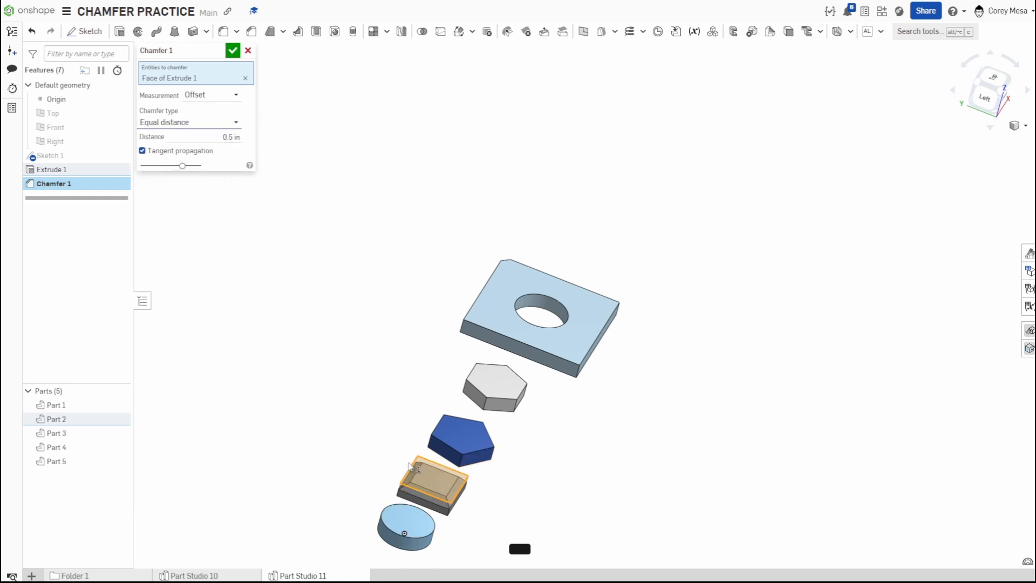
{"action": "right_click_drag", "start_coordinate": [494, 507], "coordinate": [446, 455]}
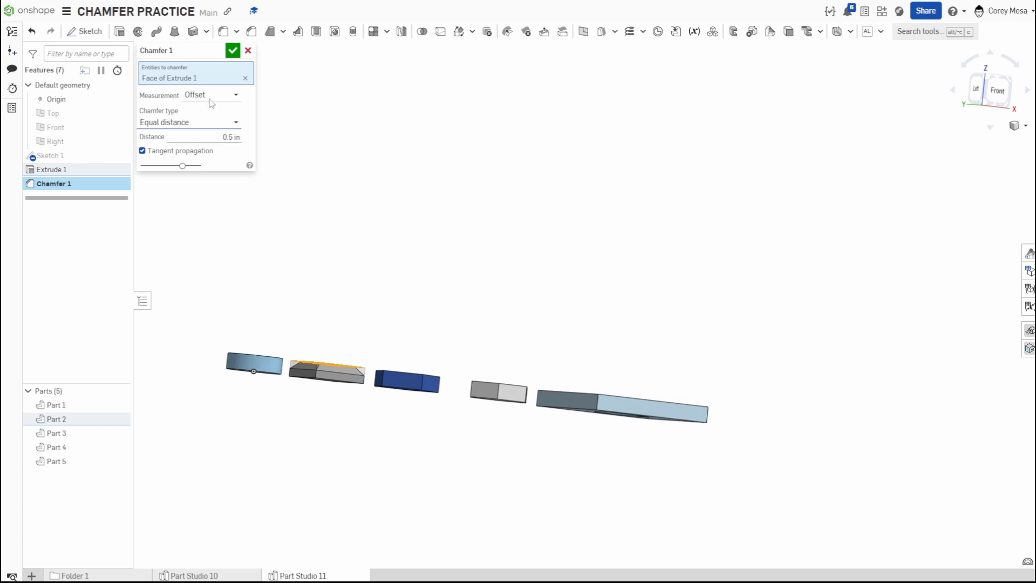
{"action": "left_click", "coordinate": [232, 50]}
Start a new Two distances chamfer on the pentagon part's top face.
{"action": "mouse_move", "coordinate": [352, 376]}
{"action": "right_mouse_down"}
{"action": "mouse_move", "coordinate": [342, 355]}
{"action": "mouse_move", "coordinate": [366, 363]}
{"action": "mouse_move", "coordinate": [358, 370]}
{"action": "right_mouse_up"}
{"action": "scroll", "coordinate": [342, 372], "scroll_direction": "up", "scroll_amount": 6}
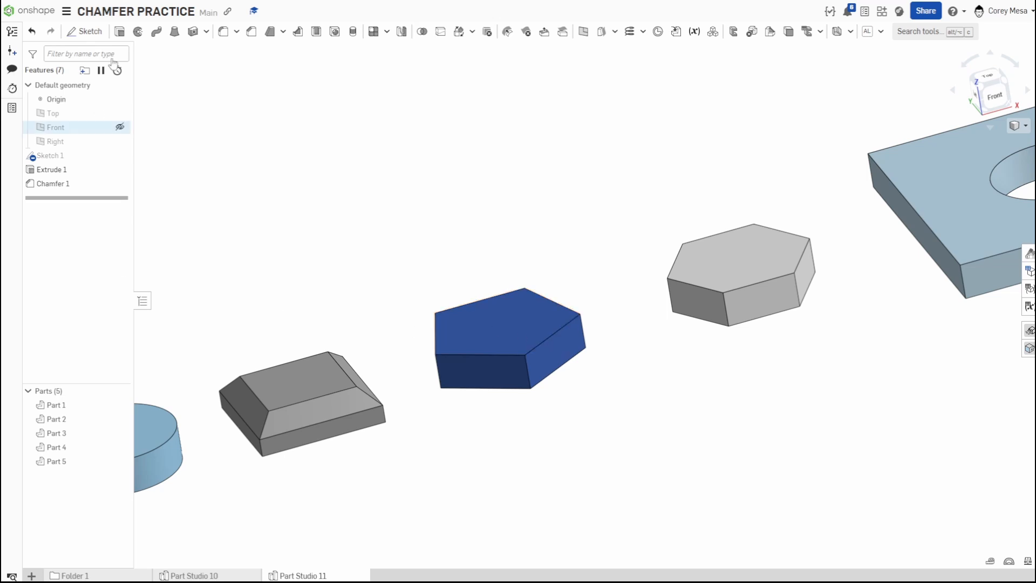
{"action": "left_click", "coordinate": [251, 32]}
{"action": "left_click", "coordinate": [195, 116]}
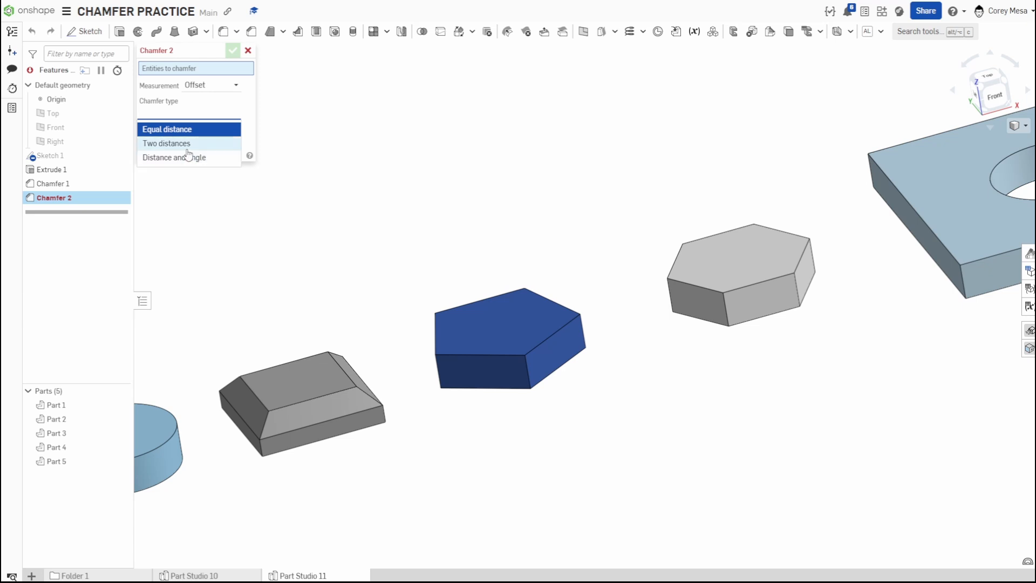
{"action": "left_click", "coordinate": [190, 141]}
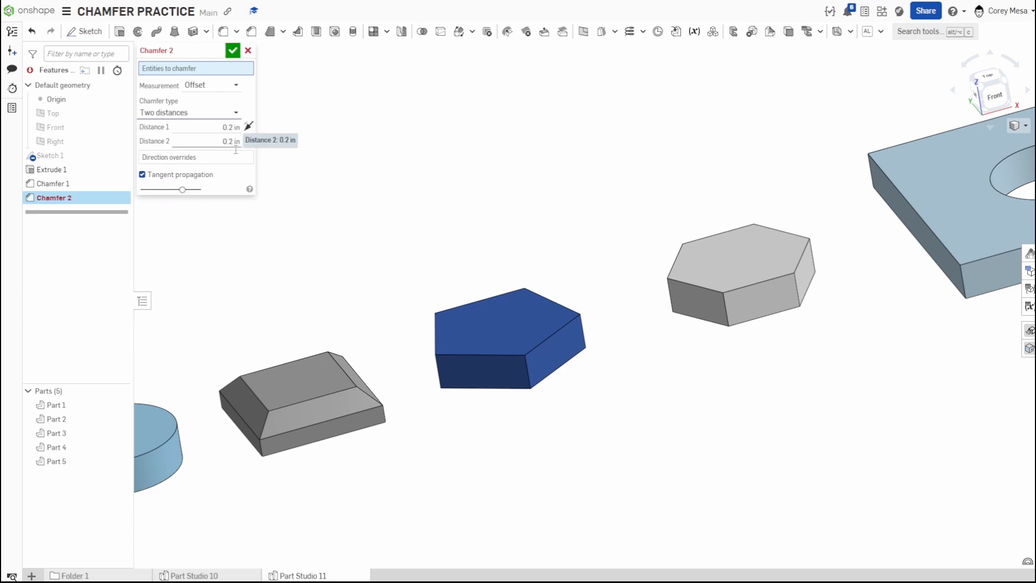
{"action": "left_click", "coordinate": [487, 324]}
Set the pentagon chamfer's Distance 1 to 0.5 in.
{"action": "scroll", "coordinate": [527, 332], "scroll_direction": "up", "scroll_amount": 10}
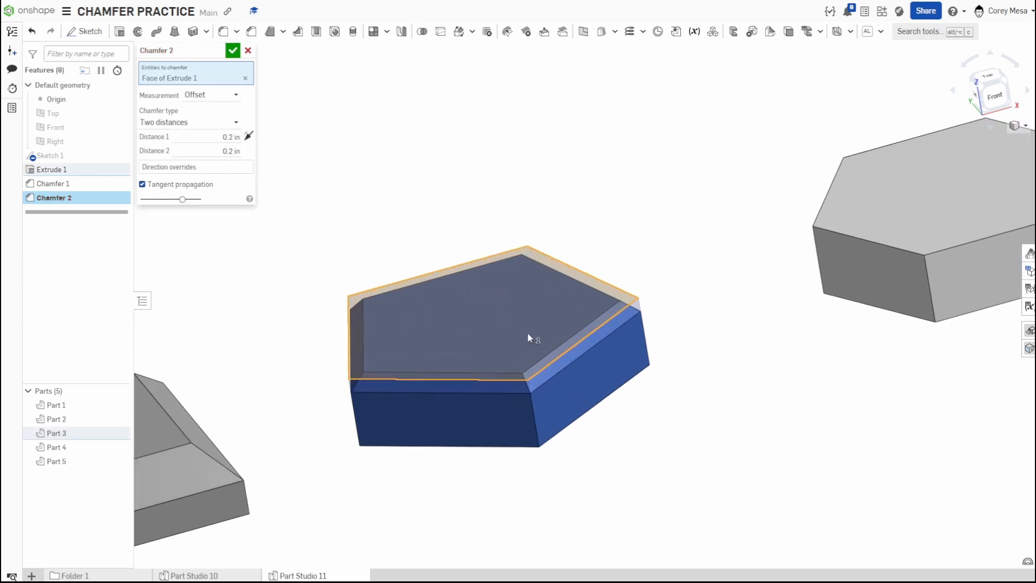
{"action": "right_click_drag", "start_coordinate": [566, 309], "coordinate": [589, 295]}
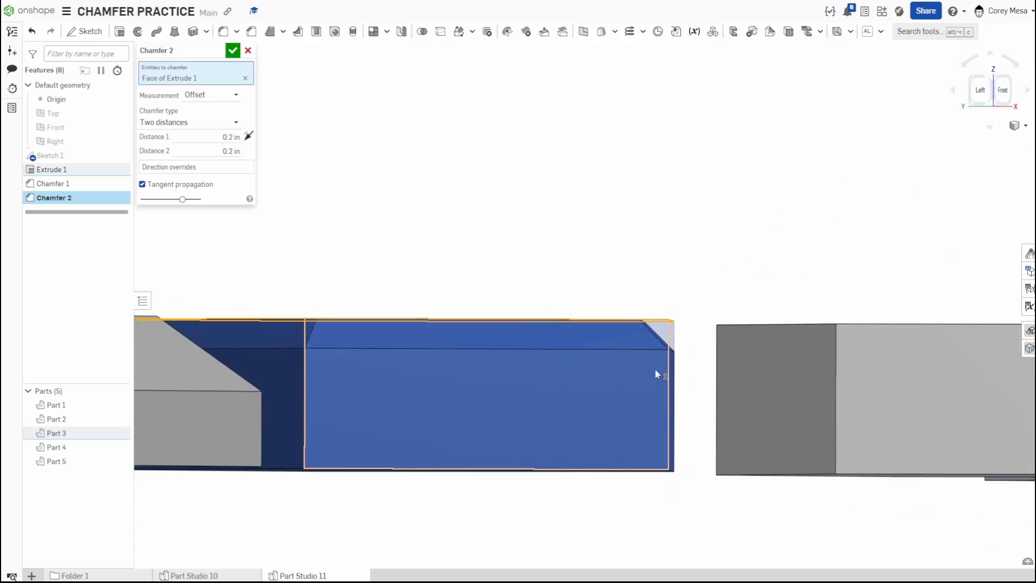
{"action": "scroll", "coordinate": [655, 368], "scroll_direction": "up", "scroll_amount": 5}
{"action": "right_click_drag", "start_coordinate": [679, 328], "coordinate": [678, 325]}
{"action": "left_click", "coordinate": [224, 134]}
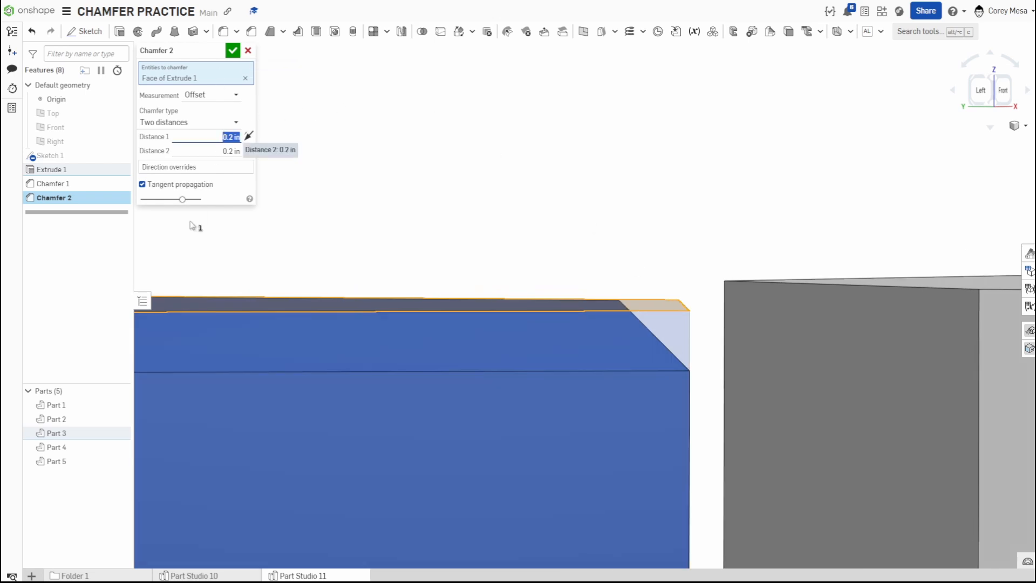
{"action": "type", "text": ".5"}
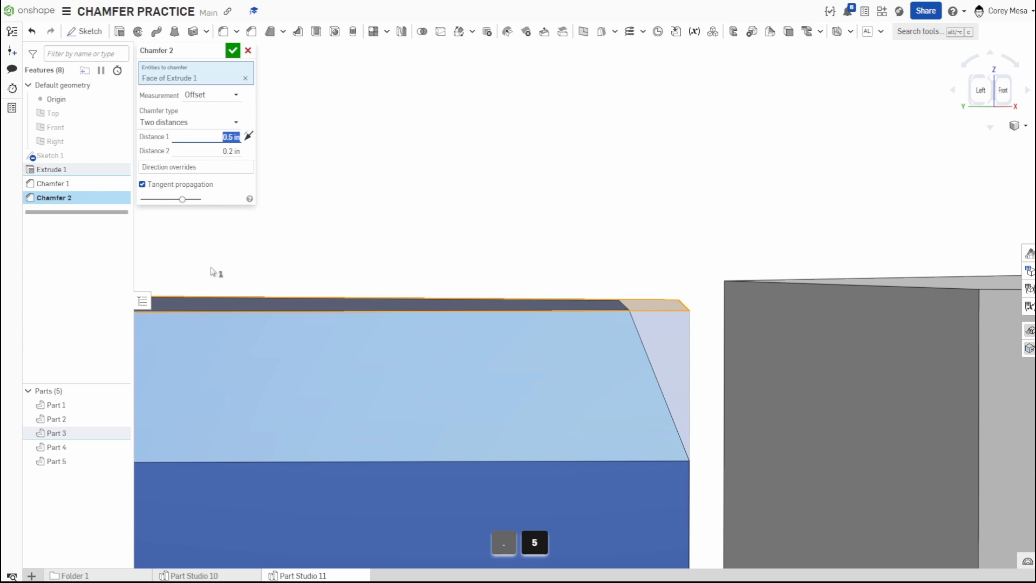
Set the pentagon chamfer's Distance 2 to 0.25 in.
{"action": "left_click", "coordinate": [222, 149]}
{"action": "type", "text": ".25"}
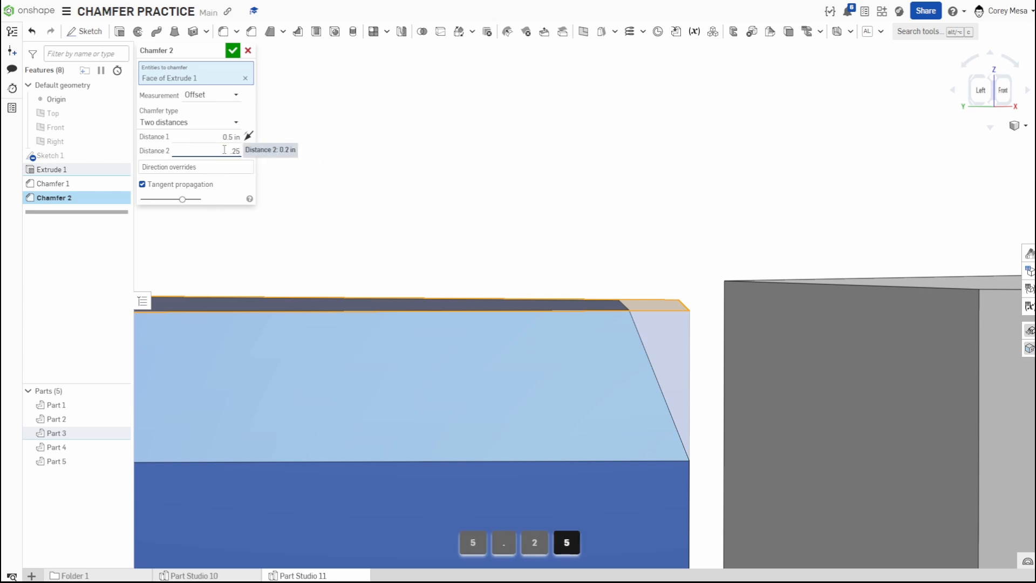
{"action": "key", "text": "Return"}
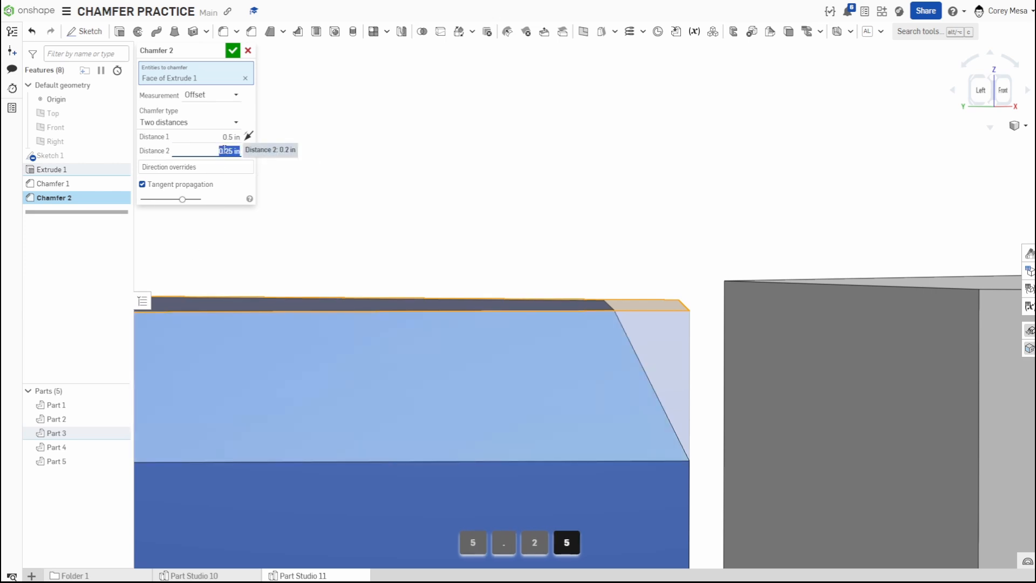
{"action": "right_click_drag", "start_coordinate": [753, 314], "coordinate": [750, 314]}
{"action": "scroll", "coordinate": [662, 427], "scroll_direction": "down", "scroll_amount": 5}
{"action": "mouse_move", "coordinate": [663, 435]}
{"action": "right_mouse_down"}
{"action": "mouse_move", "coordinate": [659, 468]}
{"action": "mouse_move", "coordinate": [664, 437]}
{"action": "right_mouse_up"}
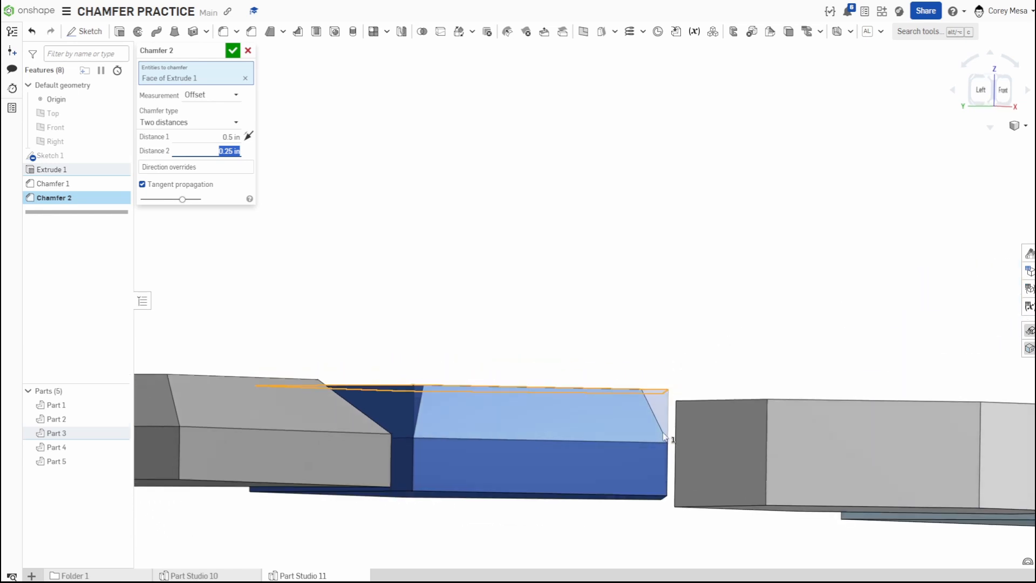
Adjust the pentagon chamfer's Distance 2 to 1.05 in and accept the chamfer.
{"action": "scroll", "coordinate": [662, 413], "scroll_direction": "up", "scroll_amount": 5}
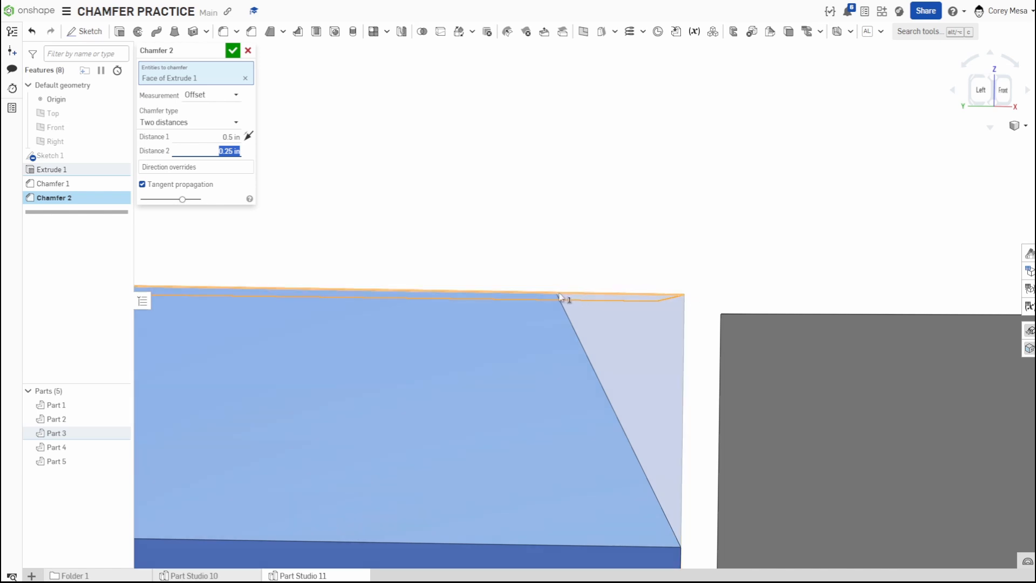
{"action": "scroll", "coordinate": [562, 297], "scroll_direction": "down", "scroll_amount": 2}
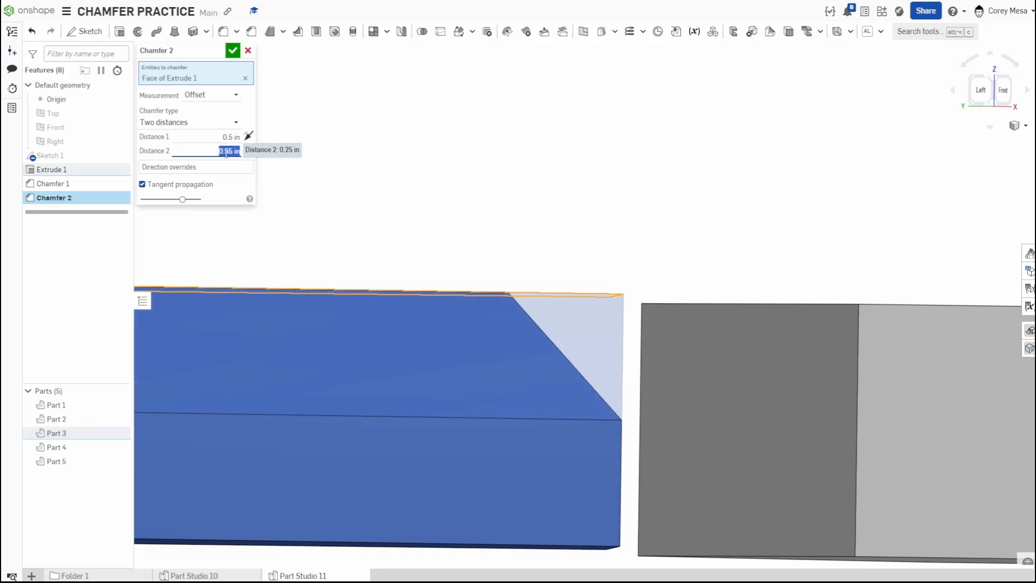
{"action": "key", "text": "Up"}
{"action": "key", "text": "Up"}
{"action": "key", "text": "Up"}
{"action": "key", "text": "Up"}
{"action": "key", "text": "Up"}
{"action": "key", "text": "Up"}
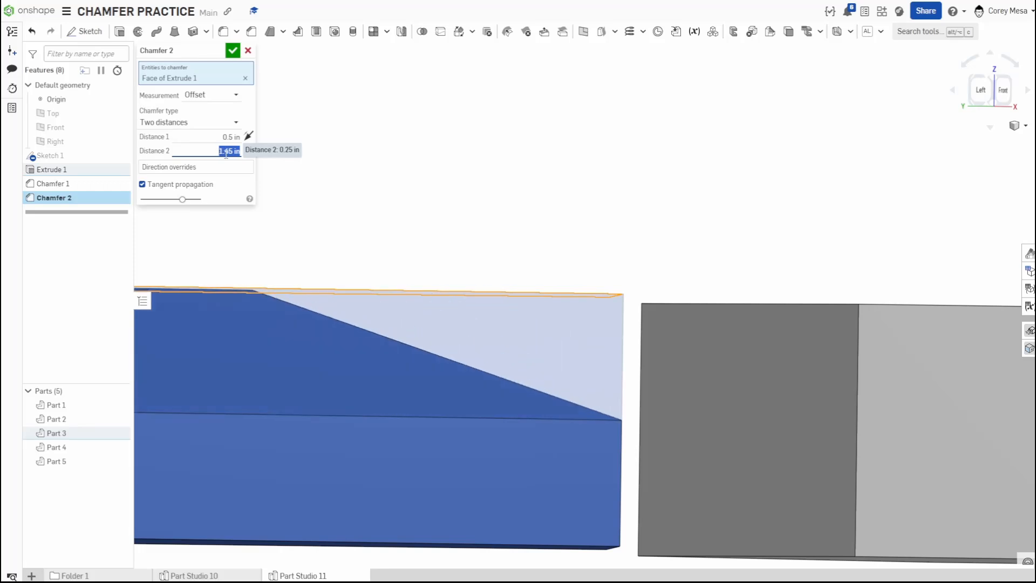
{"action": "scroll", "coordinate": [351, 275], "scroll_direction": "down", "scroll_amount": 3}
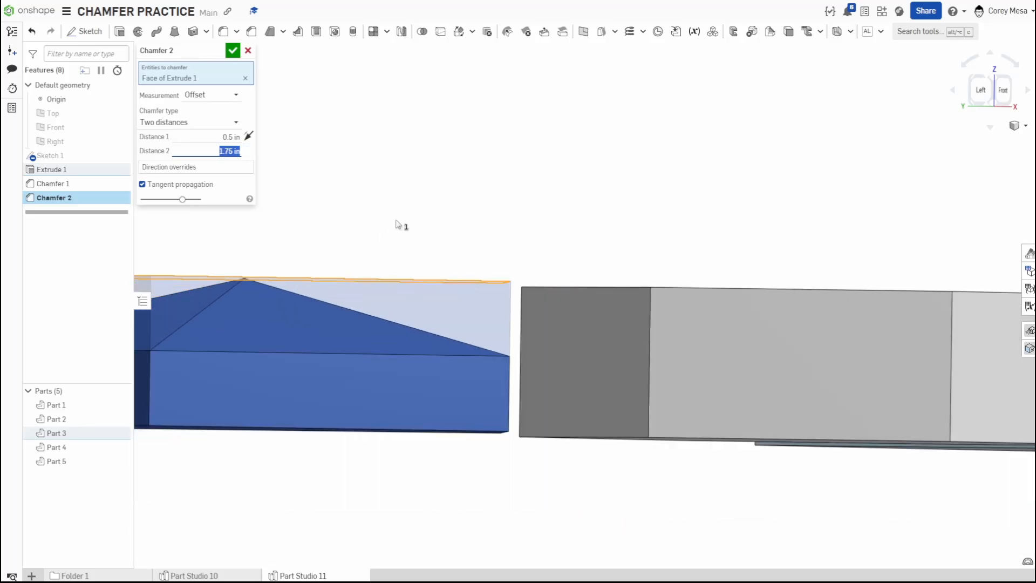
{"action": "right_click_drag", "start_coordinate": [412, 203], "coordinate": [423, 291]}
{"action": "middle_click_drag", "start_coordinate": [463, 305], "coordinate": [635, 164]}
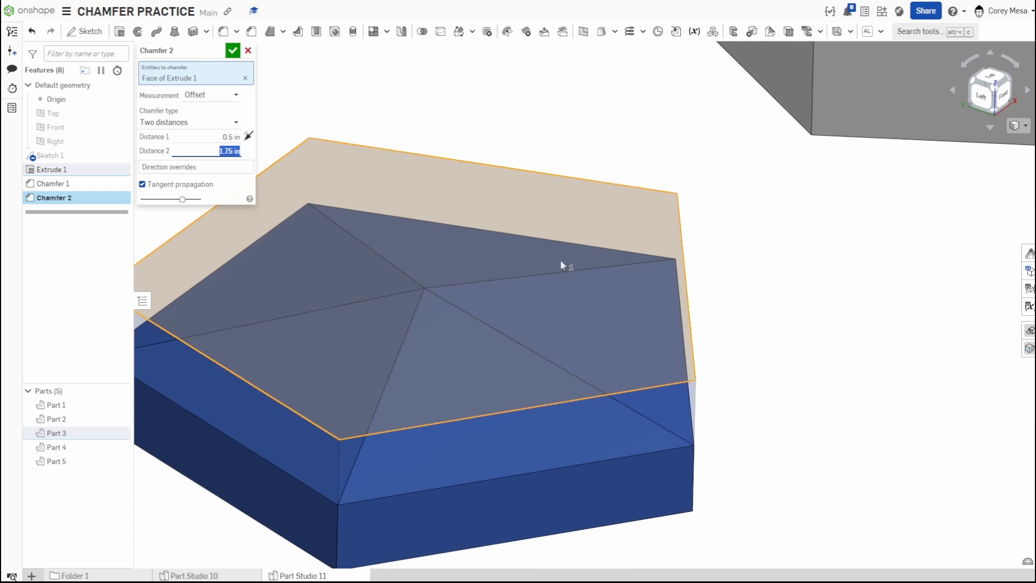
{"action": "right_click_drag", "start_coordinate": [561, 260], "coordinate": [549, 242]}
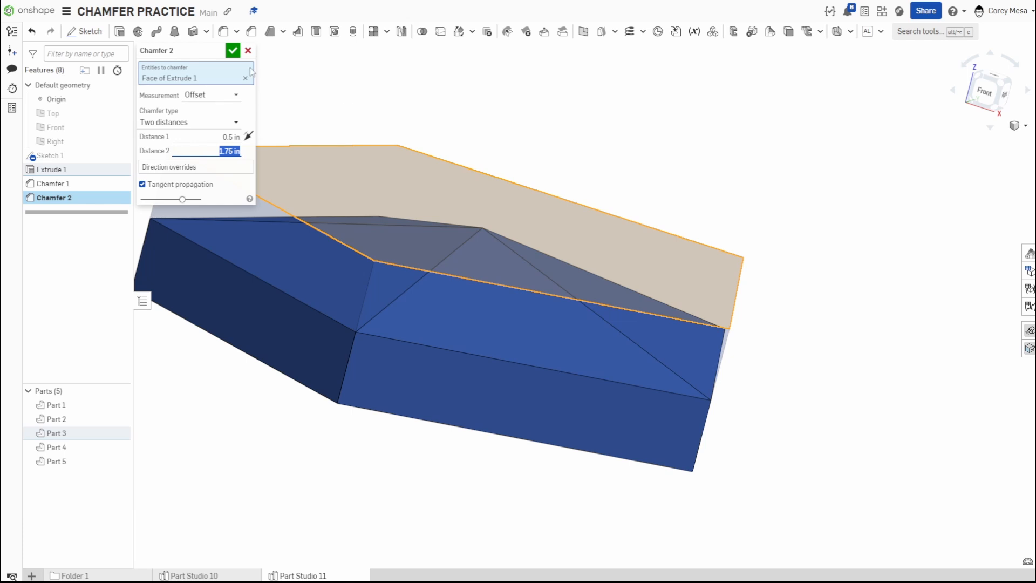
{"action": "scroll", "coordinate": [227, 153], "scroll_direction": "down", "scroll_amount": 4}
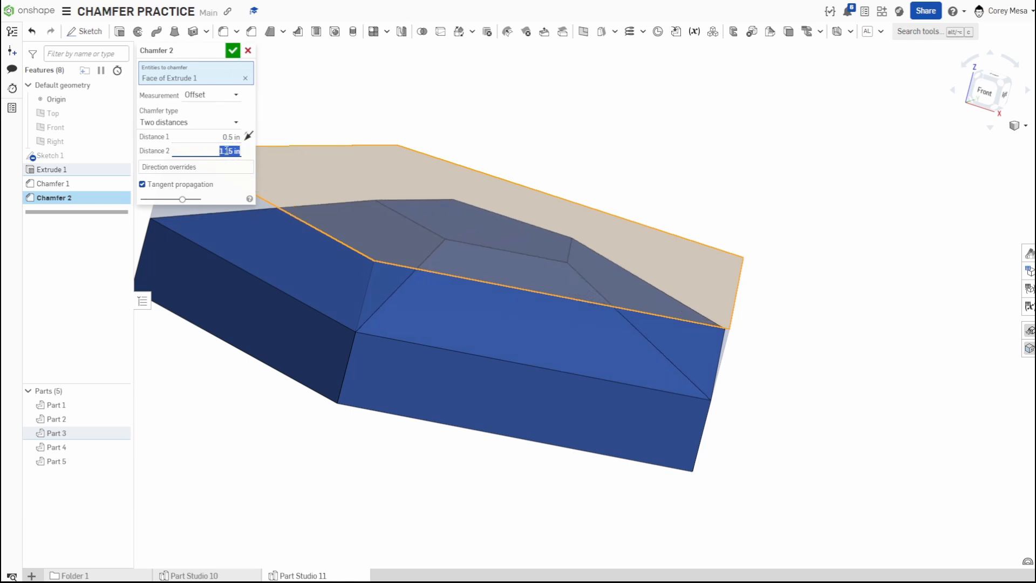
{"action": "scroll", "coordinate": [228, 153], "scroll_direction": "down", "scroll_amount": 3}
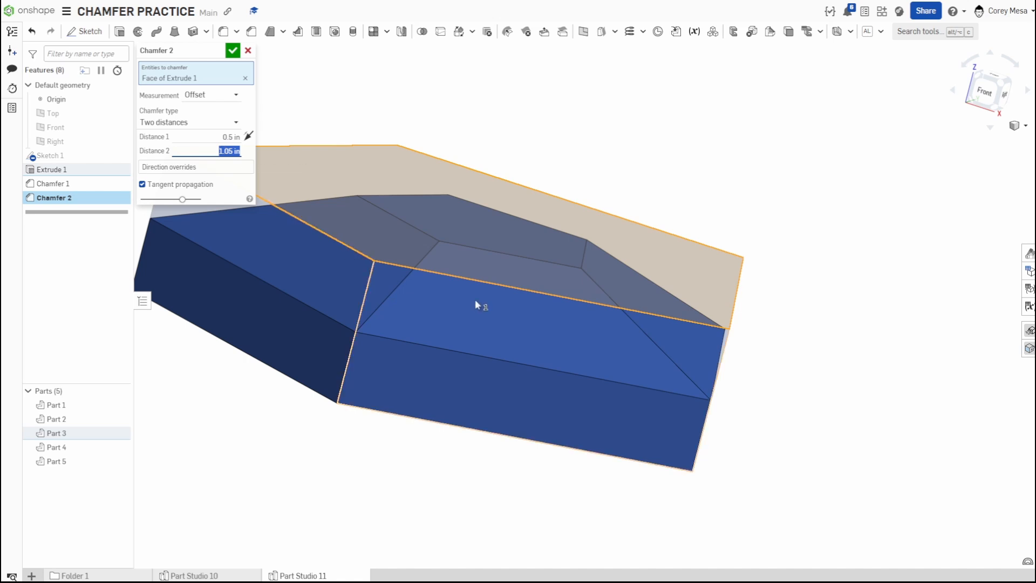
{"action": "mouse_move", "coordinate": [527, 292]}
{"action": "right_mouse_down"}
{"action": "mouse_move", "coordinate": [508, 297]}
{"action": "mouse_move", "coordinate": [514, 283]}
{"action": "right_mouse_up"}
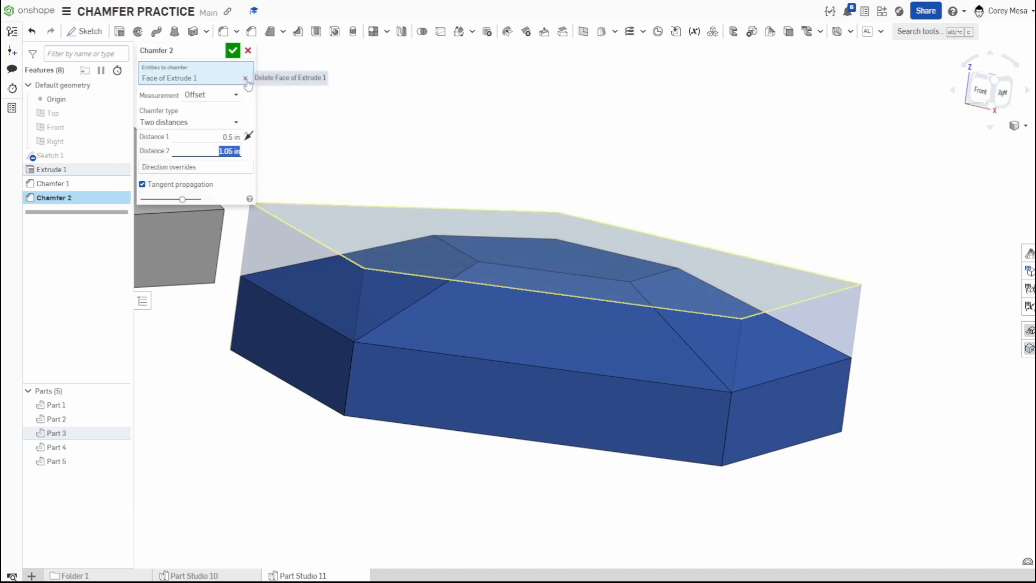
{"action": "left_click", "coordinate": [232, 50]}
Start a new chamfer on the hexagon part's top face with the Distance and angle chamfer type.
{"action": "scroll", "coordinate": [474, 241], "scroll_direction": "down", "scroll_amount": 5}
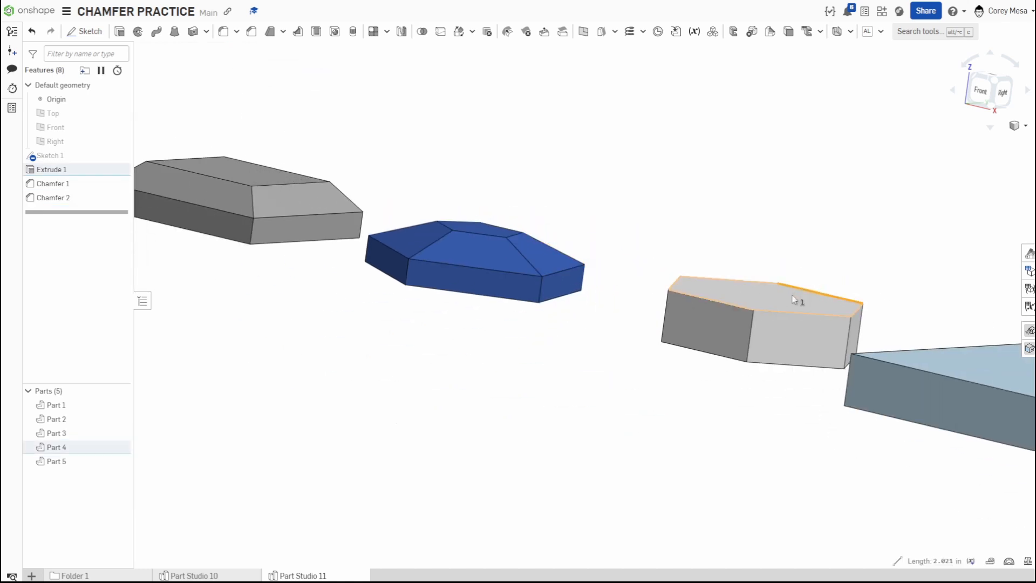
{"action": "left_click", "coordinate": [765, 296]}
{"action": "right_click_drag", "start_coordinate": [765, 296], "coordinate": [788, 233]}
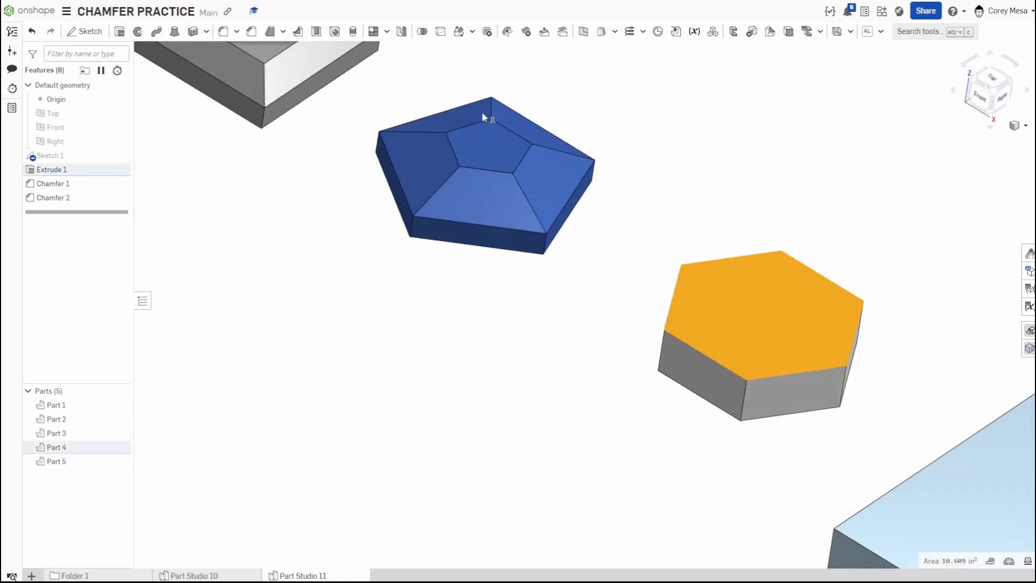
{"action": "left_click", "coordinate": [251, 31]}
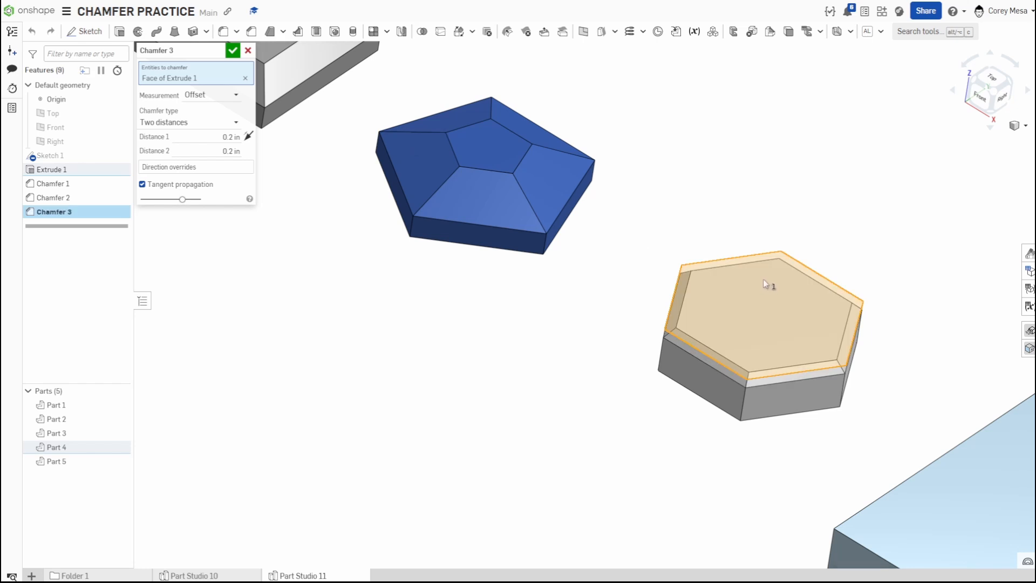
{"action": "middle_click_drag", "start_coordinate": [767, 283], "coordinate": [588, 252]}
{"action": "left_click", "coordinate": [199, 124]}
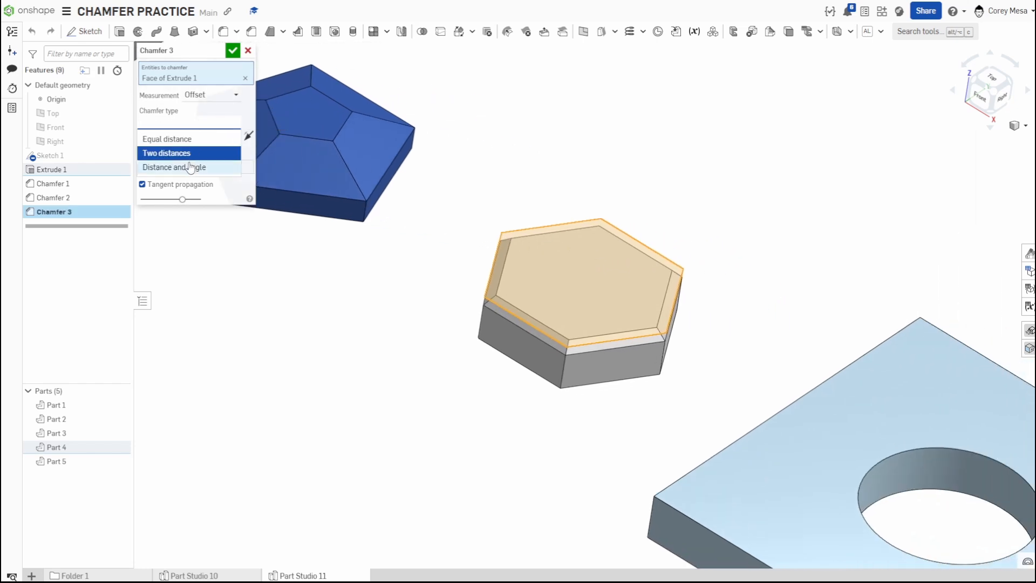
{"action": "left_click", "coordinate": [178, 167]}
Set the hexagon chamfer's distance to 1 in.
{"action": "scroll", "coordinate": [609, 367], "scroll_direction": "up", "scroll_amount": 3}
{"action": "right_click_drag", "start_coordinate": [619, 361], "coordinate": [619, 339]}
{"action": "left_click", "coordinate": [228, 136]}
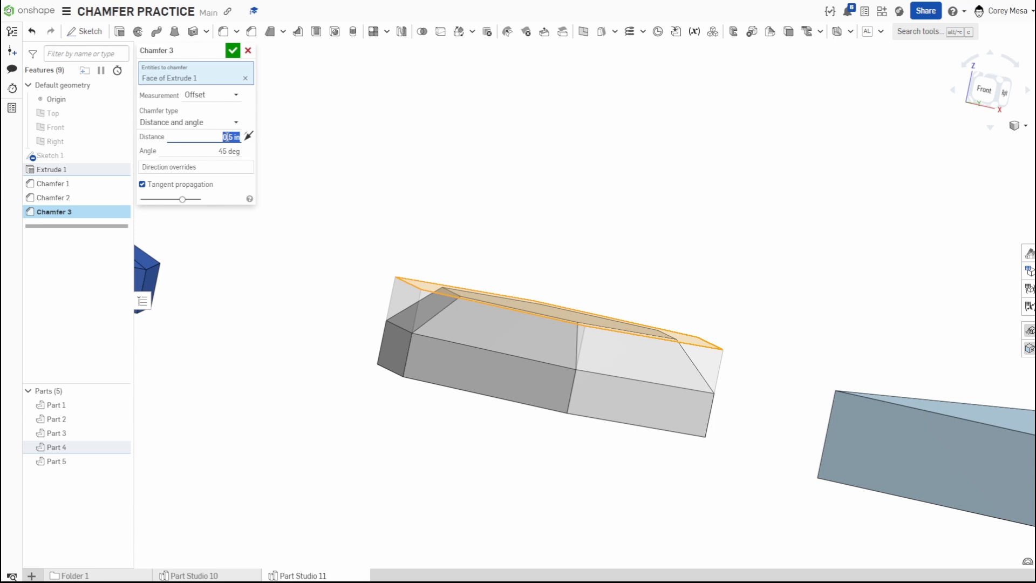
{"action": "type", "text": "1"}
{"action": "key", "text": "Return"}
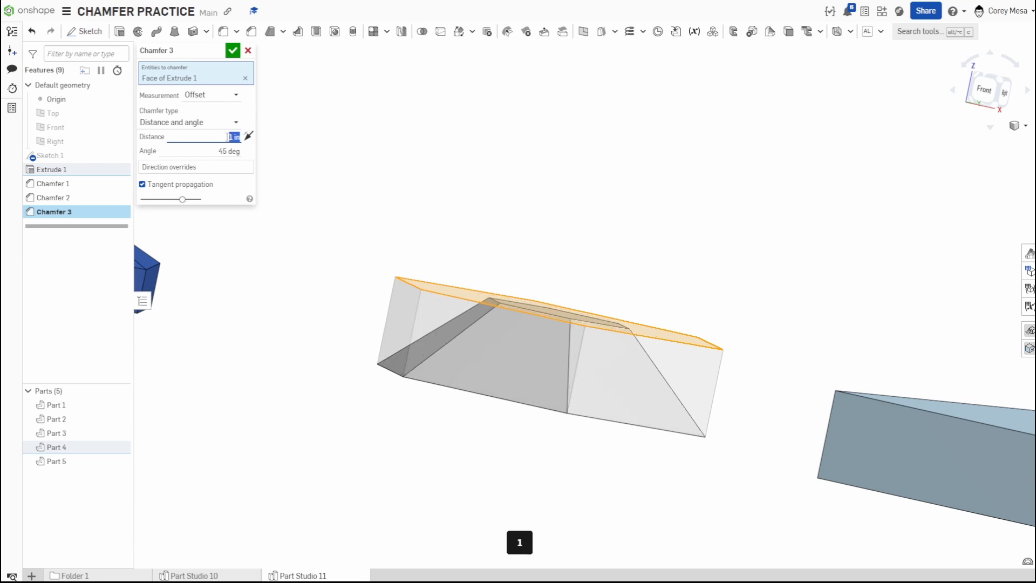
Set the hexagon chamfer's angle to 15 deg.
{"action": "left_click", "coordinate": [209, 152]}
{"action": "type", "text": "15"}
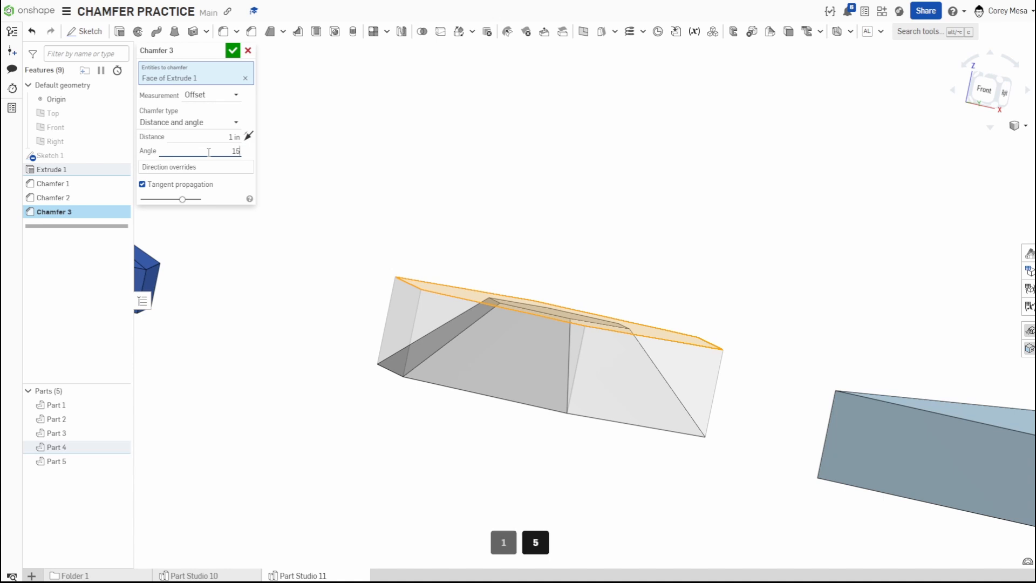
{"action": "key", "text": "Return"}
Set the hexagon chamfer's distance to 0.75 in and accept the chamfer.
{"action": "right_click_drag", "start_coordinate": [384, 282], "coordinate": [368, 299]}
{"action": "left_click", "coordinate": [227, 139]}
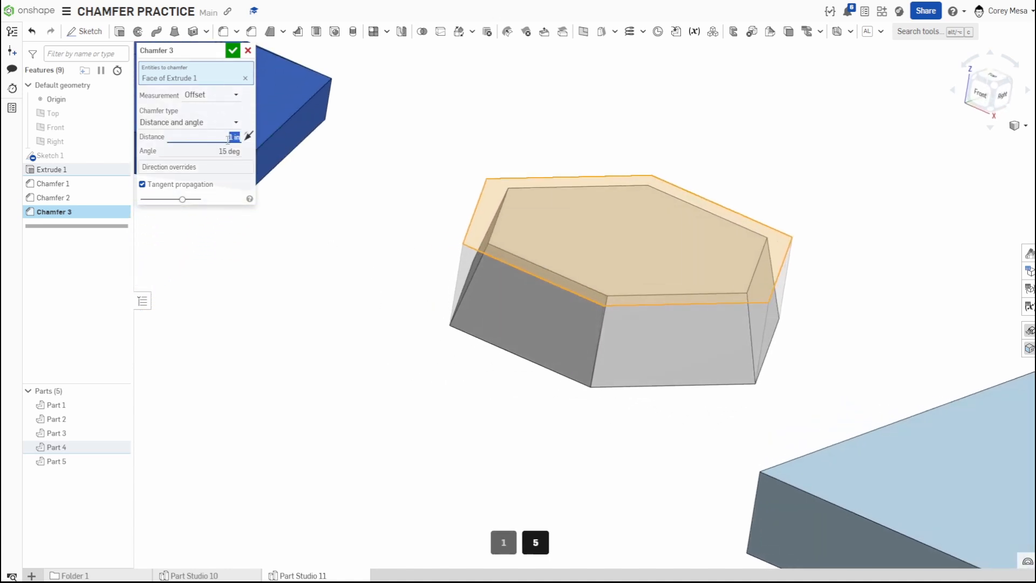
{"action": "type", "text": "."}
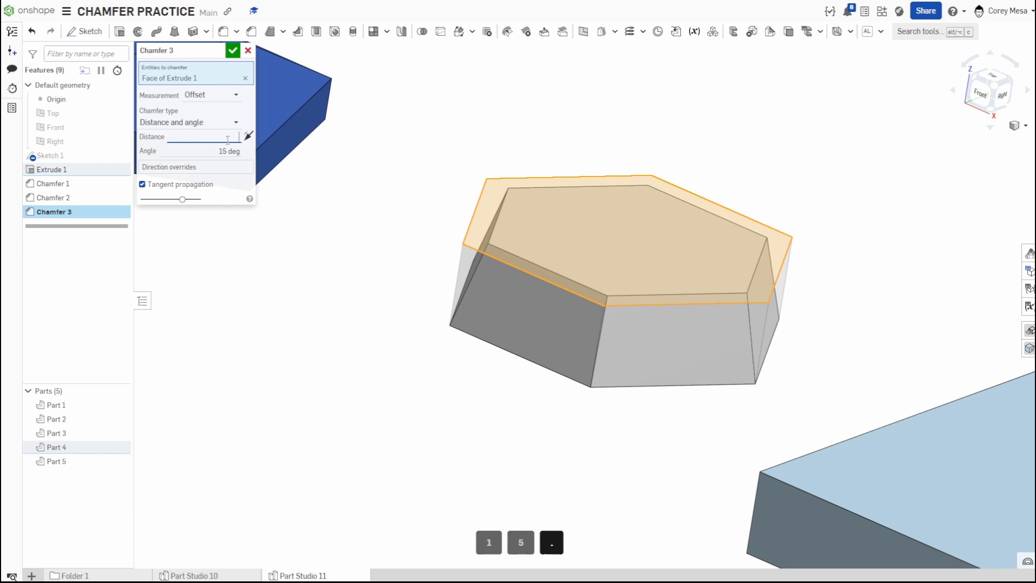
{"action": "type", "text": "75"}
{"action": "key", "text": "Return"}
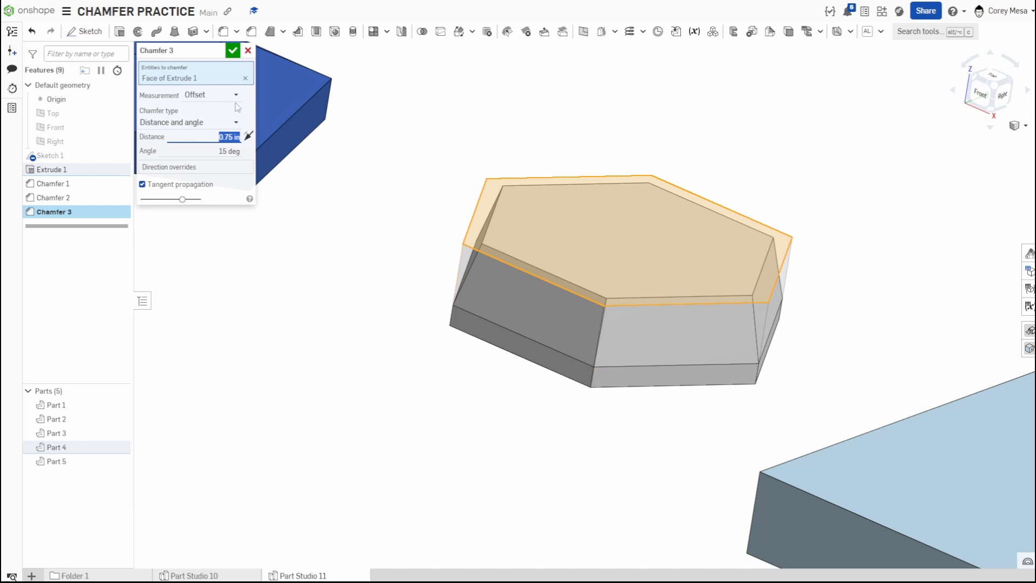
{"action": "left_click", "coordinate": [232, 52]}
Reopen Chamfer 2 to review its distance settings, then close it.
{"action": "scroll", "coordinate": [388, 229], "scroll_direction": "down", "scroll_amount": 4}
{"action": "middle_click_drag", "start_coordinate": [336, 244], "coordinate": [627, 369]}
{"action": "scroll", "coordinate": [424, 245], "scroll_direction": "up", "scroll_amount": 3}
{"action": "right_click_drag", "start_coordinate": [470, 316], "coordinate": [476, 302]}
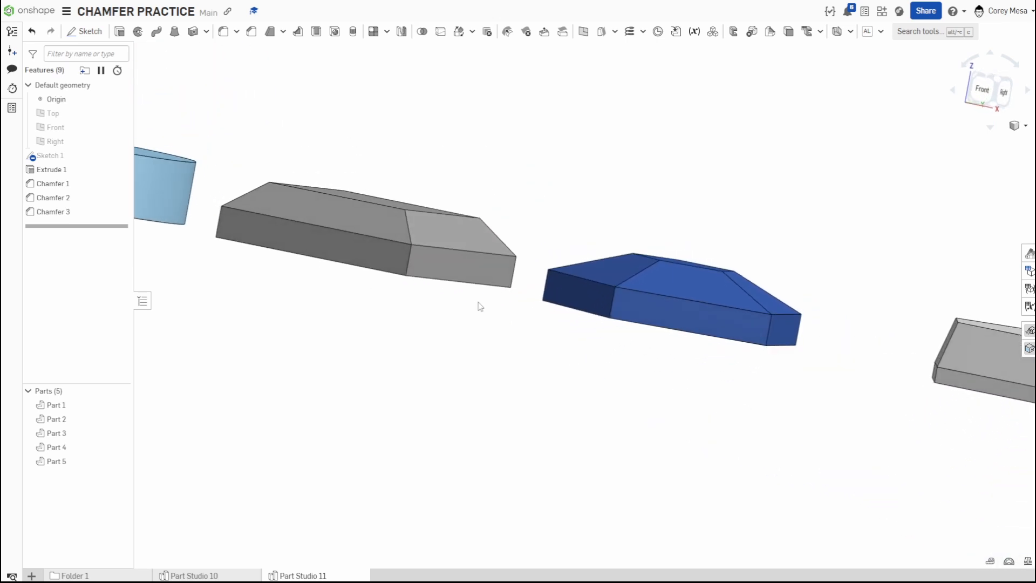
{"action": "scroll", "coordinate": [637, 285], "scroll_direction": "up", "scroll_amount": 3}
{"action": "right_click_drag", "start_coordinate": [740, 286], "coordinate": [761, 254]}
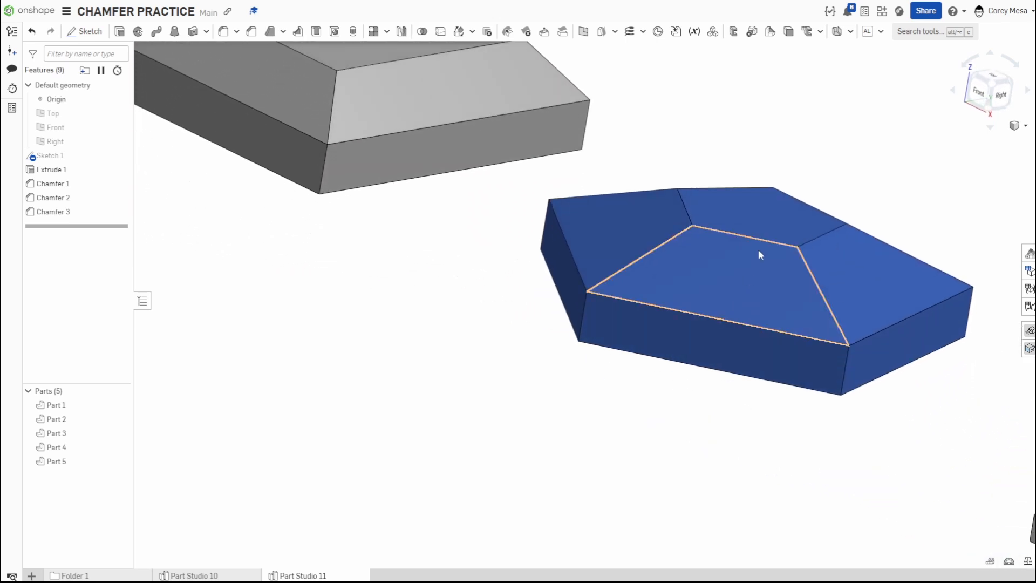
{"action": "left_click", "coordinate": [68, 204]}
{"action": "double_click", "coordinate": [69, 199]}
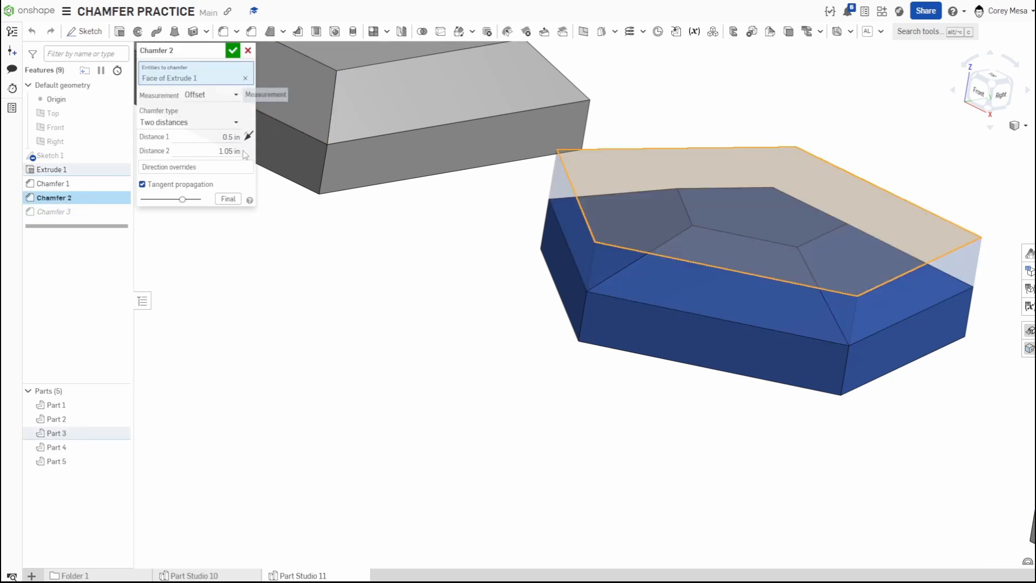
{"action": "left_click", "coordinate": [232, 50]}
{"action": "scroll", "coordinate": [687, 277], "scroll_direction": "down", "scroll_amount": 3}
{"action": "middle_click_drag", "start_coordinate": [685, 273], "coordinate": [412, 211]}
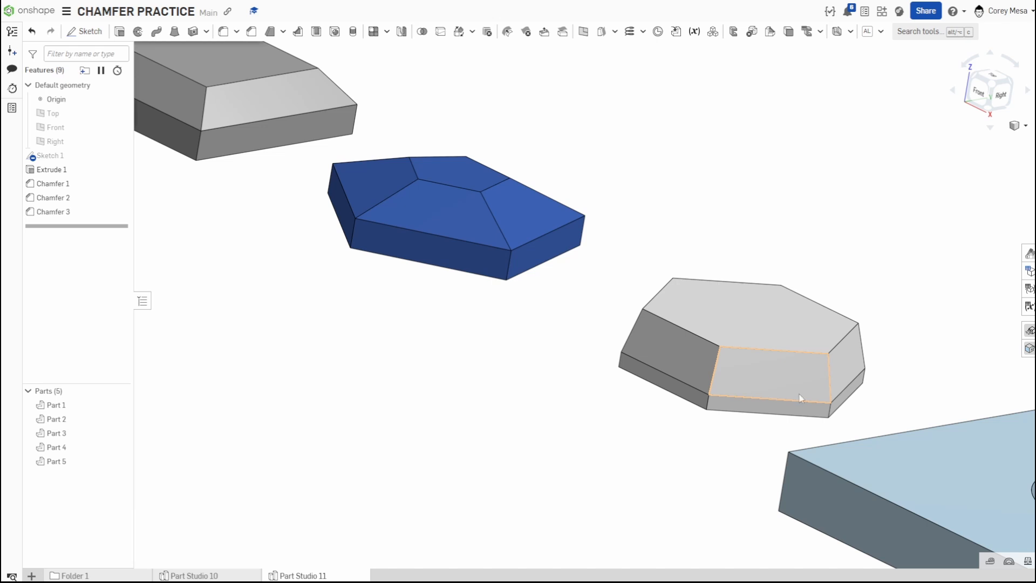
{"action": "left_click", "coordinate": [252, 32]}
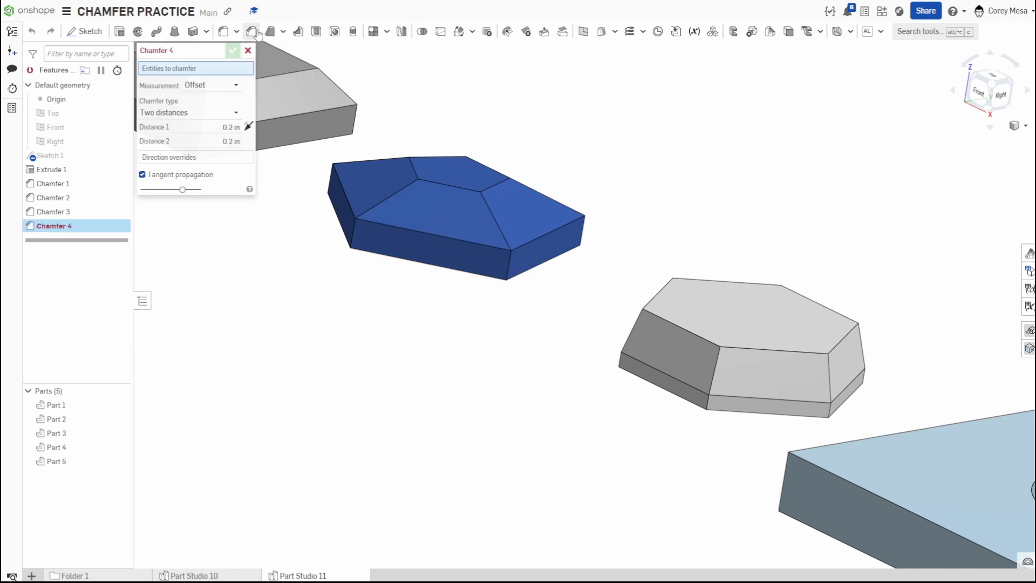
{"action": "left_click", "coordinate": [249, 51]}
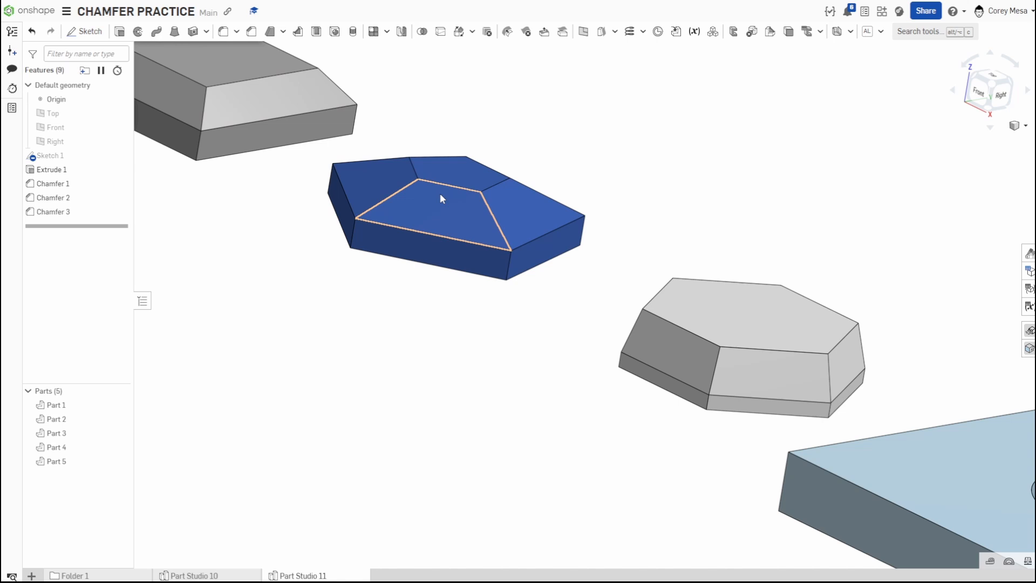
Open the quick-access tool palette at the cursor and view its customization options.
{"action": "middle_click_drag", "start_coordinate": [571, 262], "coordinate": [542, 275]}
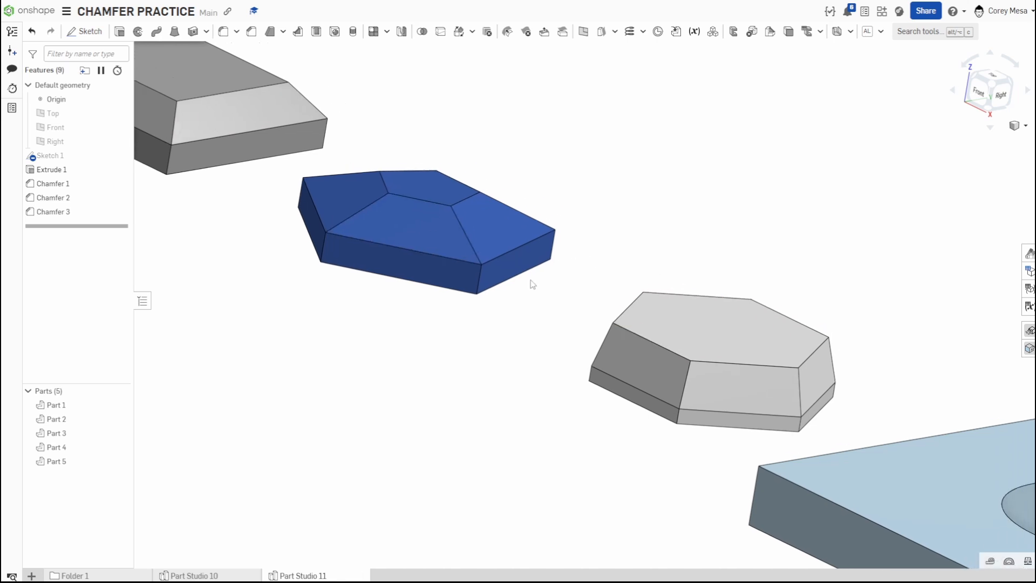
{"action": "key", "text": "s"}
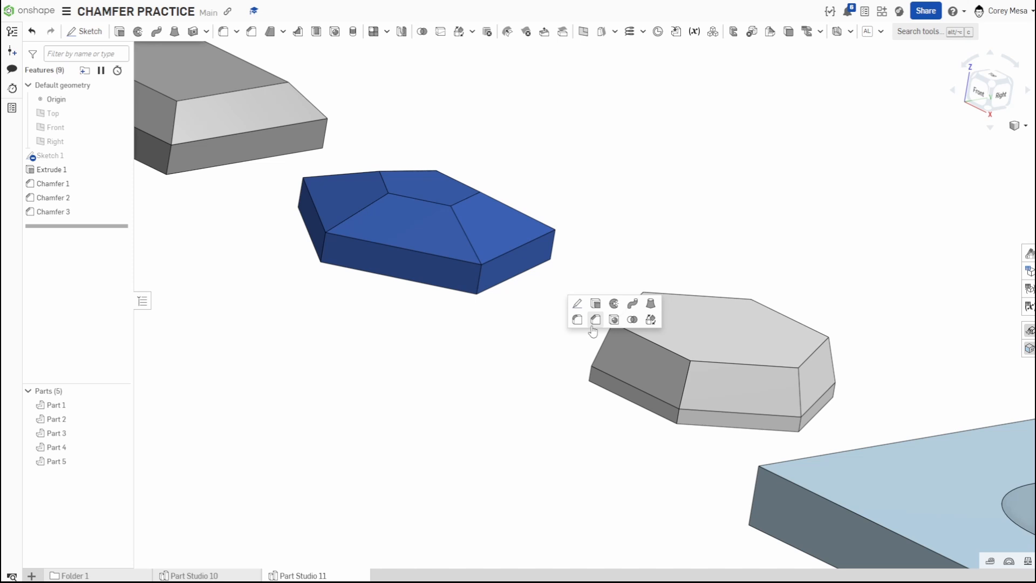
{"action": "key", "text": "Escape"}
{"action": "key", "text": "s"}
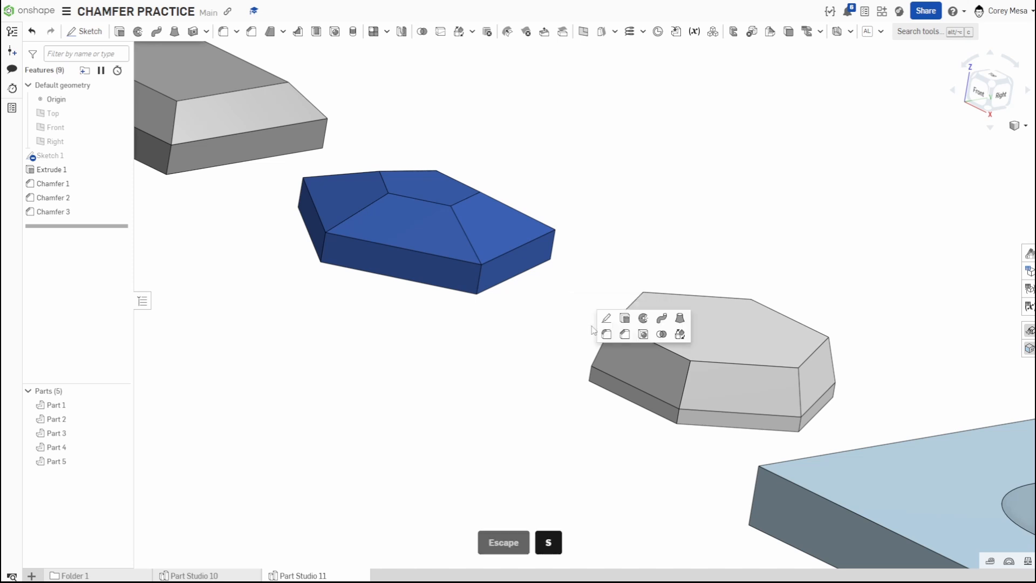
{"action": "right_click", "coordinate": [647, 331]}
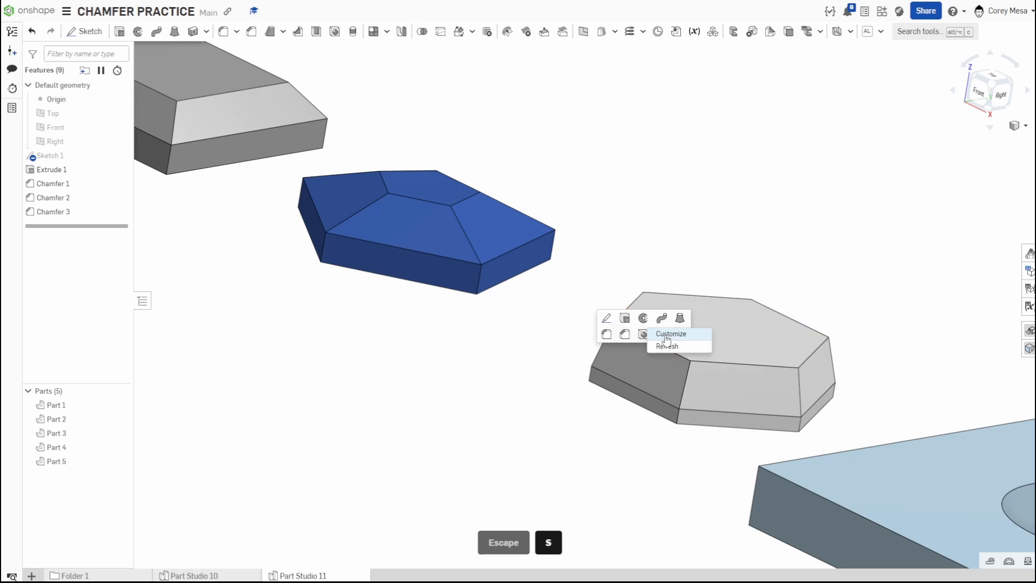
{"action": "left_click", "coordinate": [807, 224]}
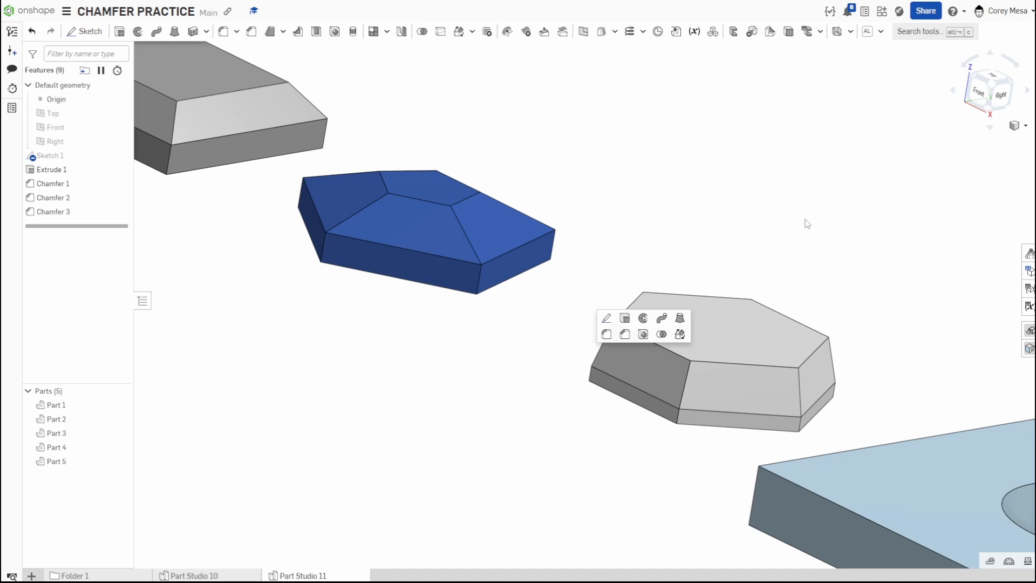